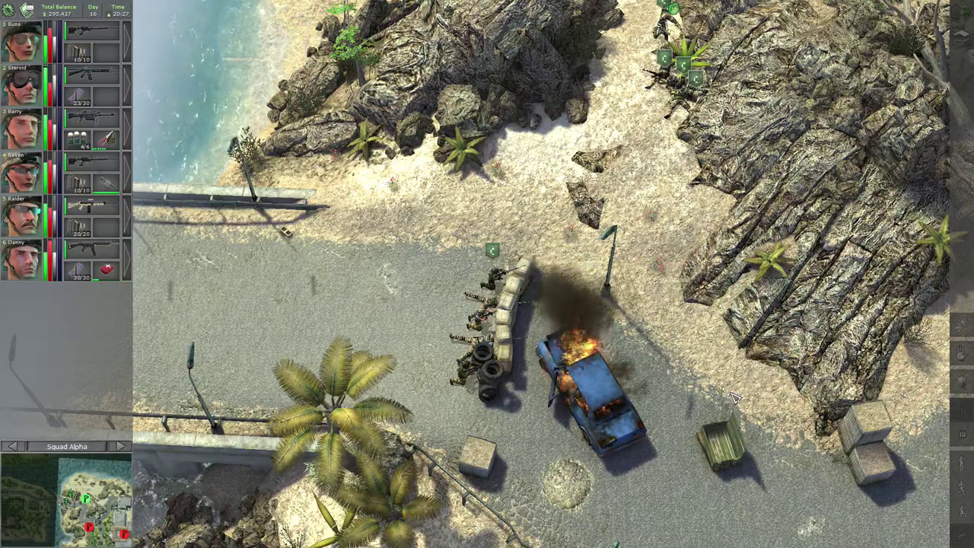
scroll(735, 397, "down", 2)
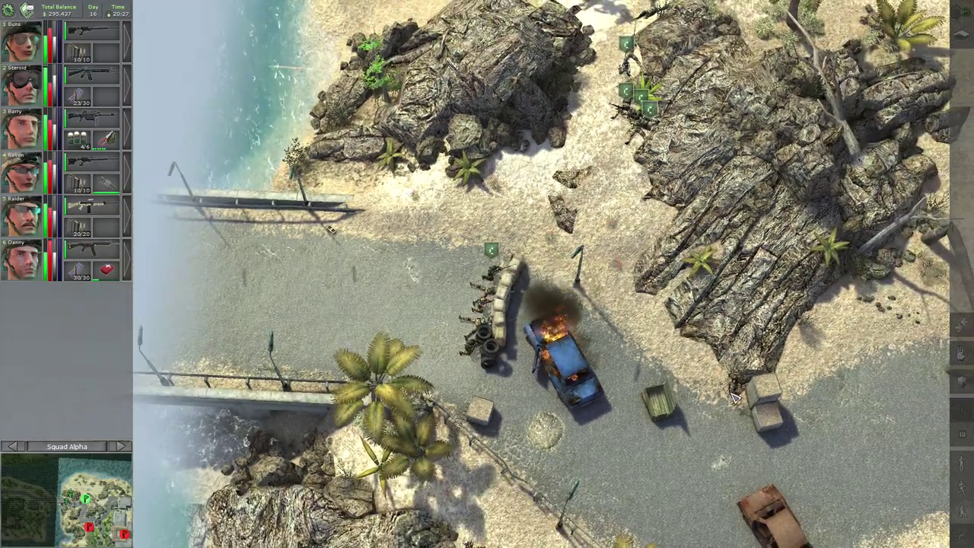
Survey Squad Alpha's burning-car roadblock and the rocks beyond it from several camera angles.
key("e")
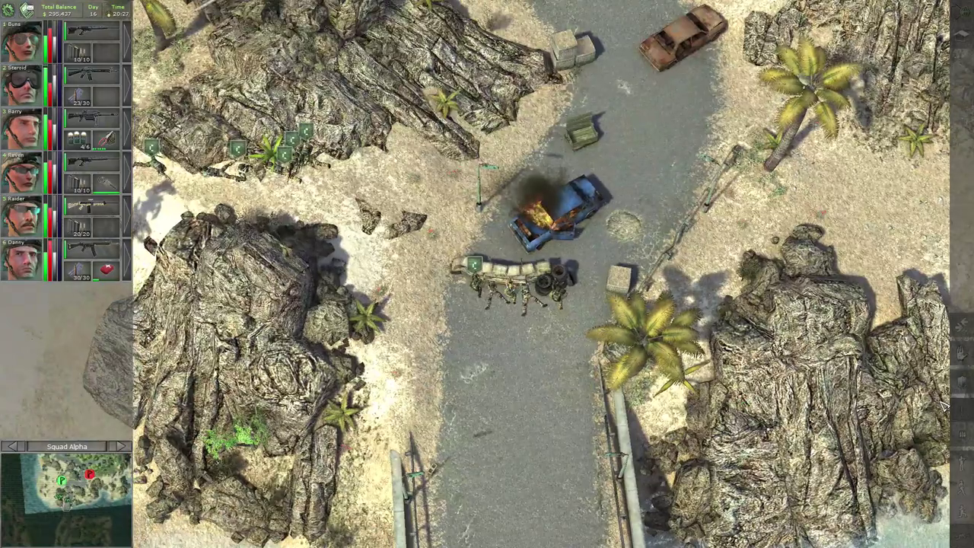
key("a")
key("w")
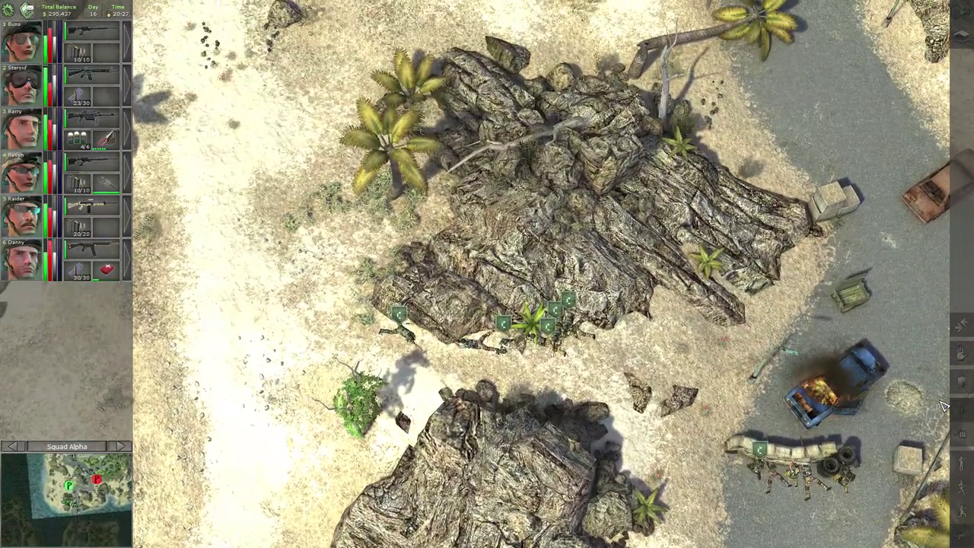
key("w")
key("s")
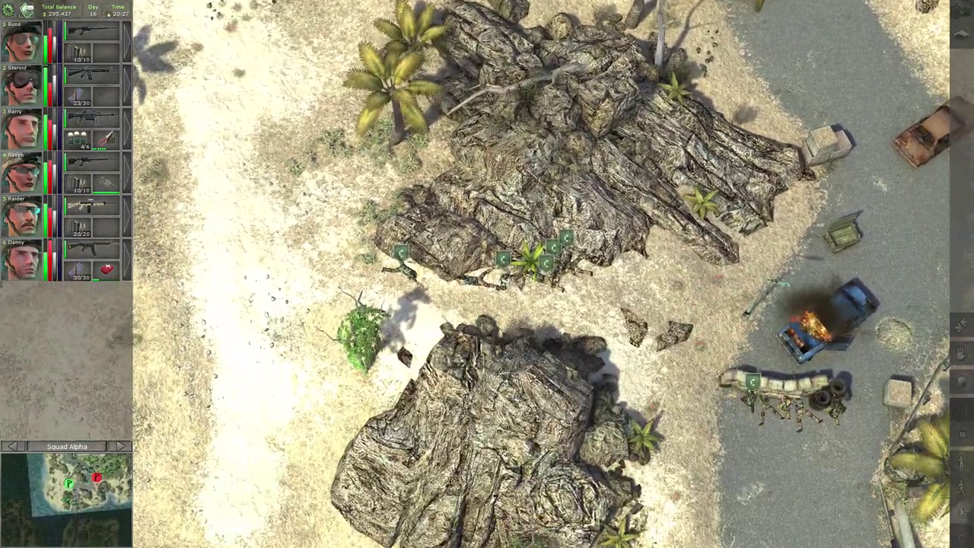
key("d")
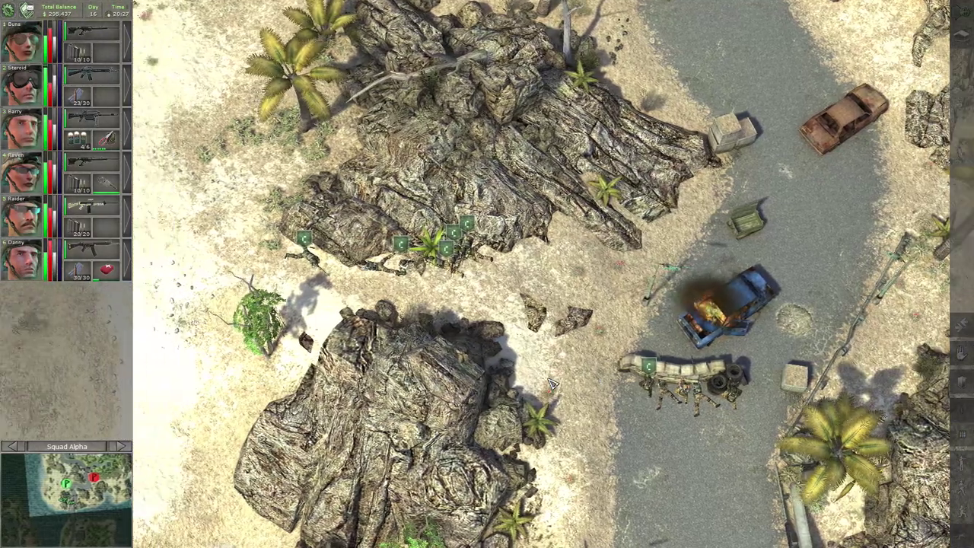
key("a")
Take command of Squad Charlie and look over the palace tower bunker and nearby rocks.
left_click(359, 259)
key("a")
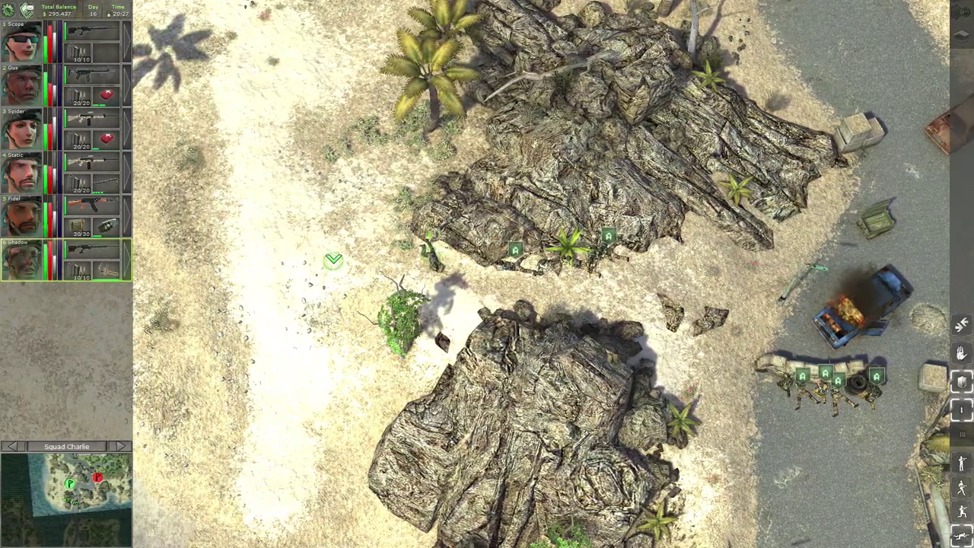
key("w")
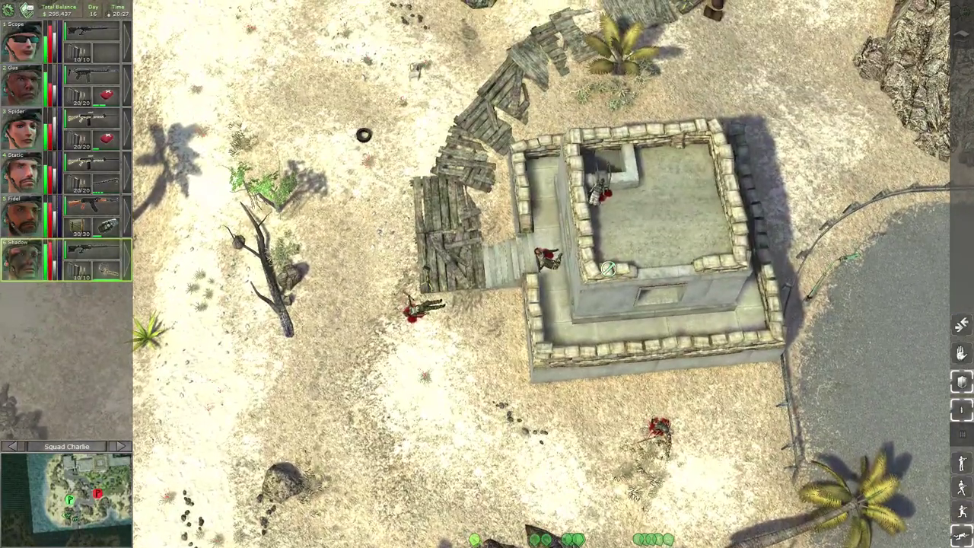
key("s")
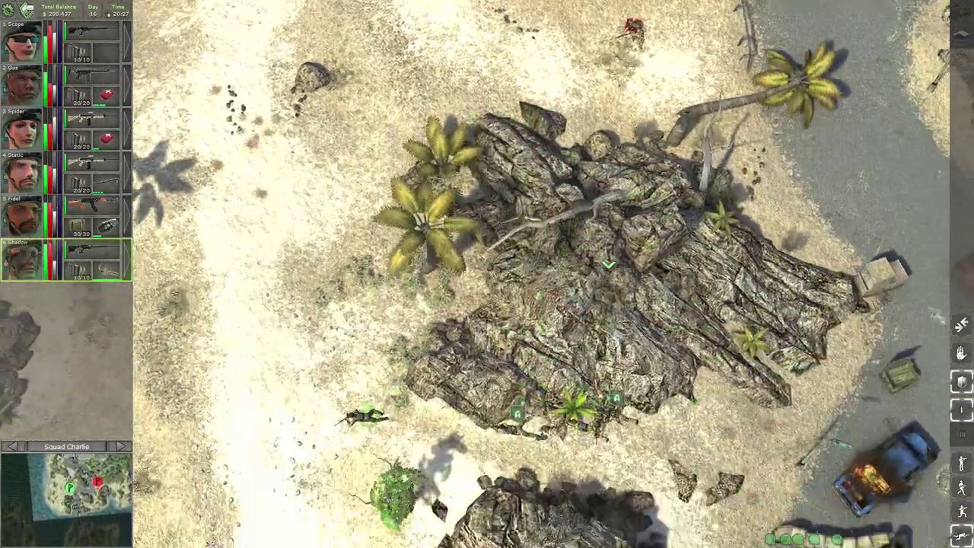
key("a")
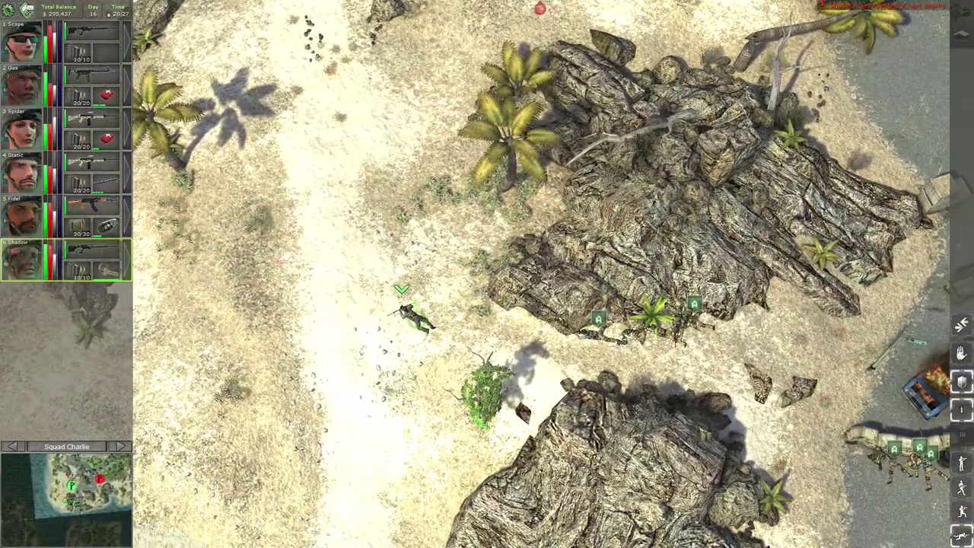
Plan Squad Charlie's aimed shots on the tower attackers and execute them.
key("space")
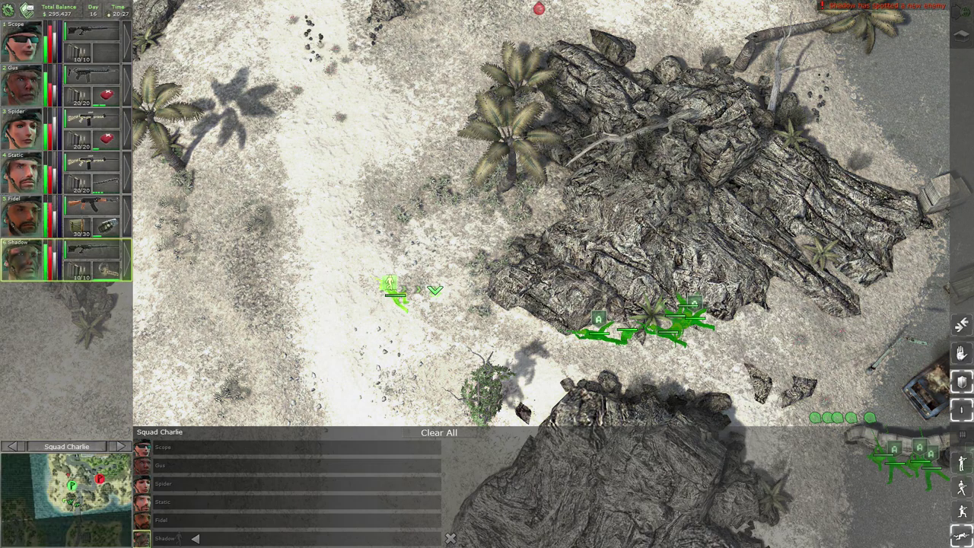
key("w")
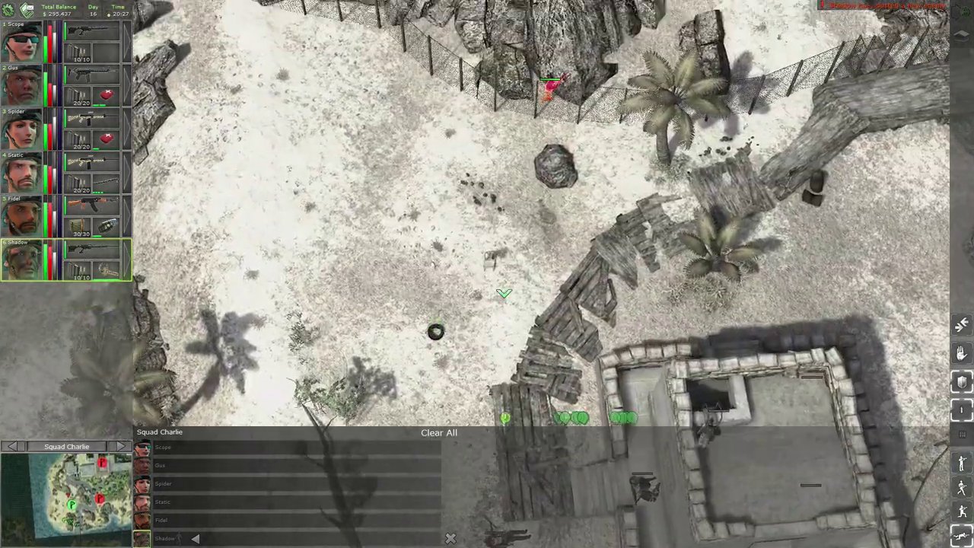
key("w")
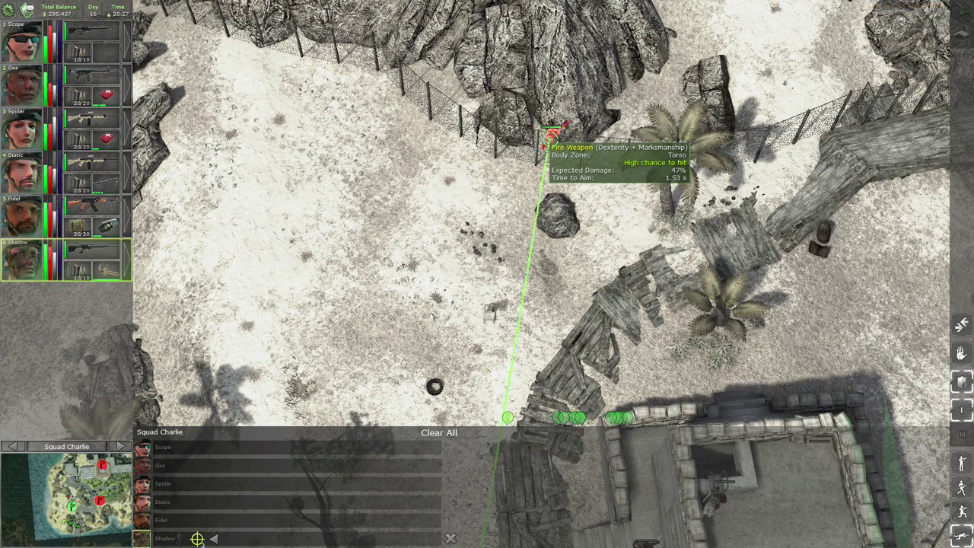
key("space")
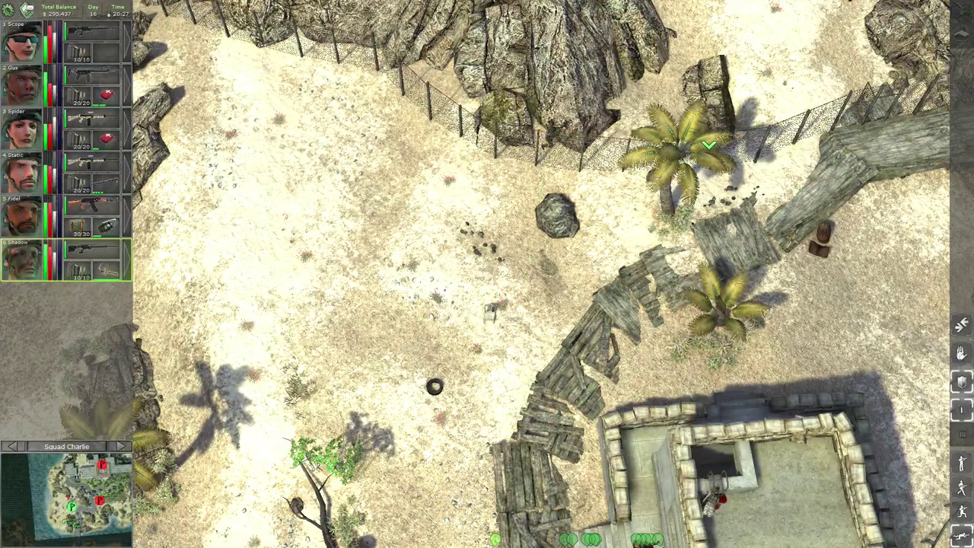
scroll(533, 266, "up", 3)
scroll(533, 266, "up", 3)
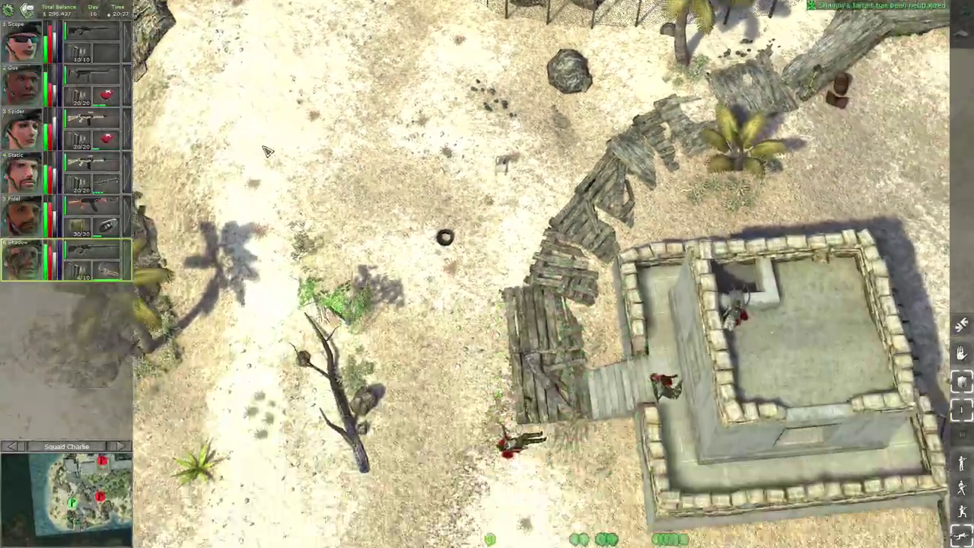
scroll(571, 225, "up", 5)
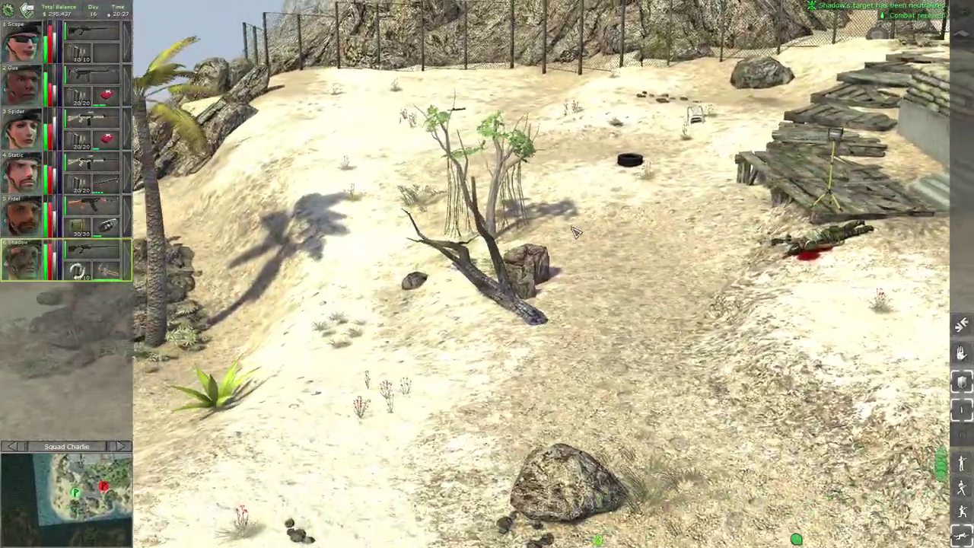
scroll(576, 232, "down", 2)
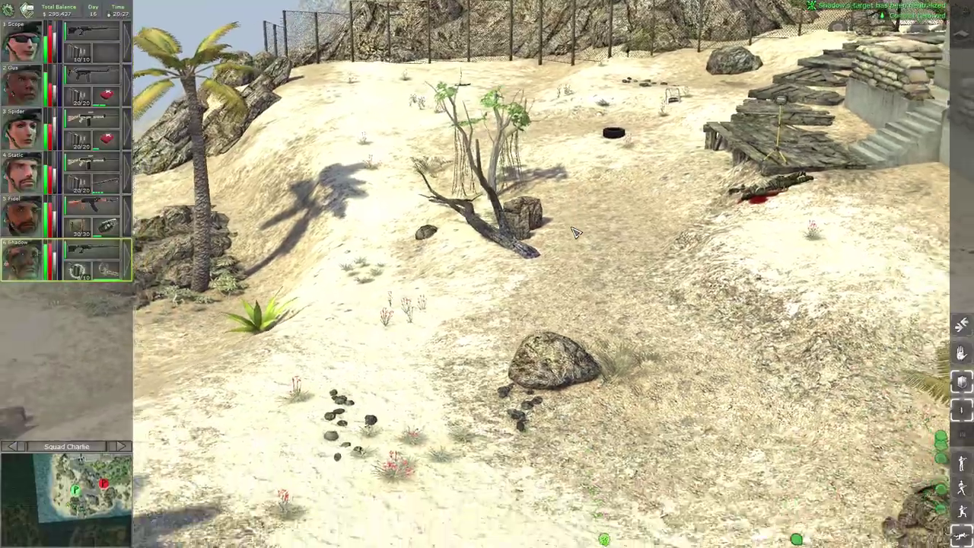
scroll(576, 232, "down", 2)
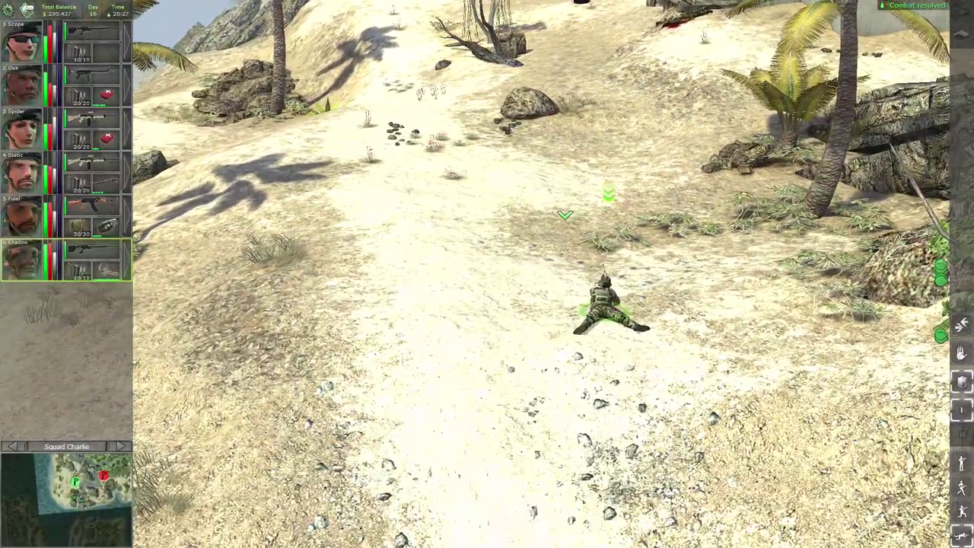
scroll(586, 221, "down", 3)
Inspect the downed attackers around the tower and fence, then return to the burning car.
key("Up")
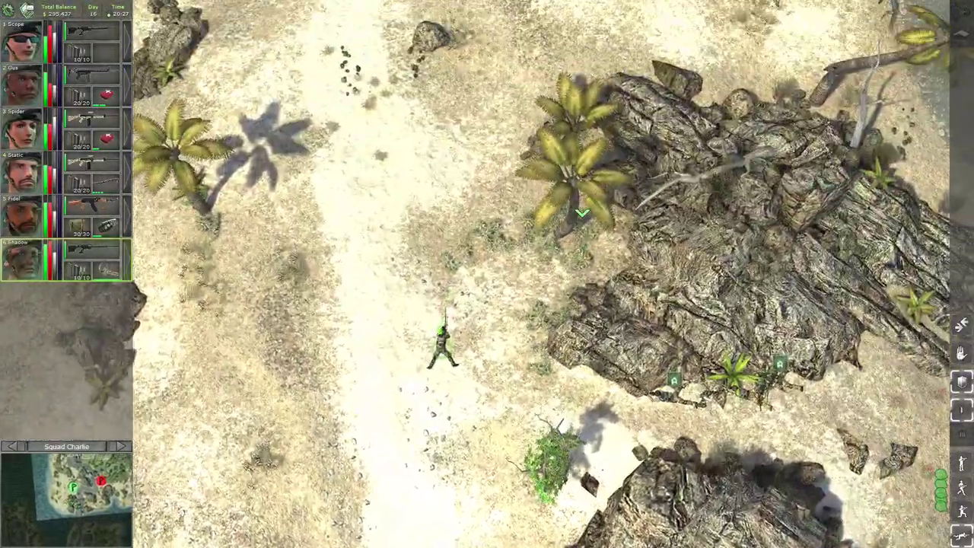
scroll(586, 220, "up", 2)
key("Up")
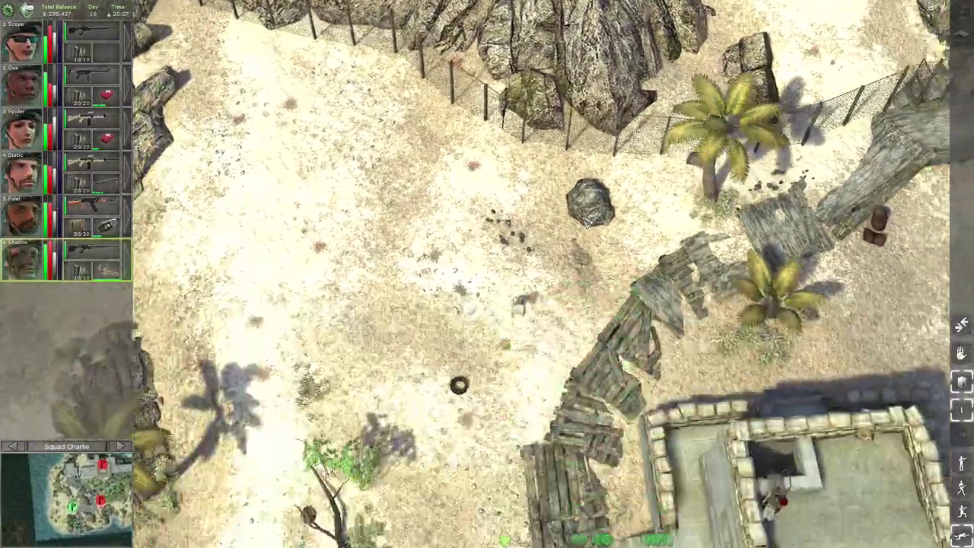
key("Down")
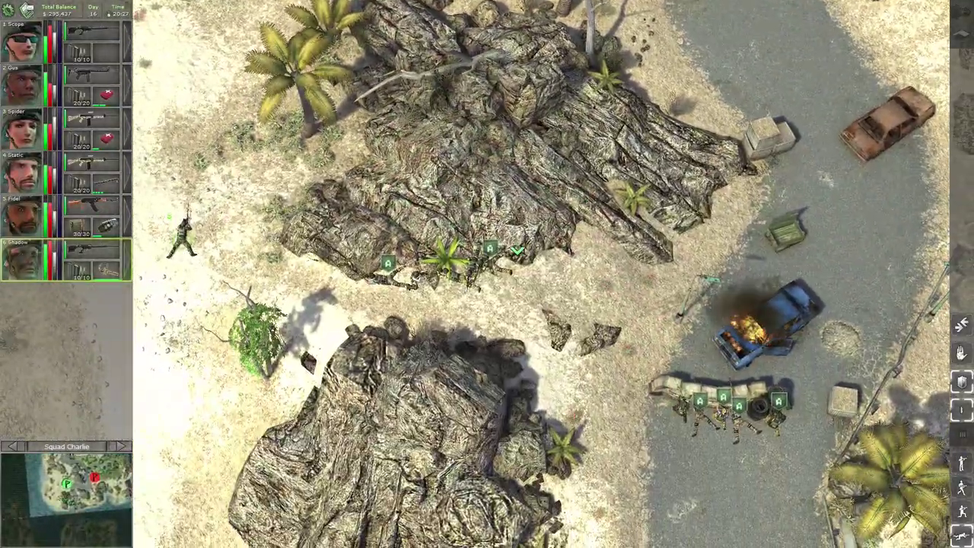
key("Right")
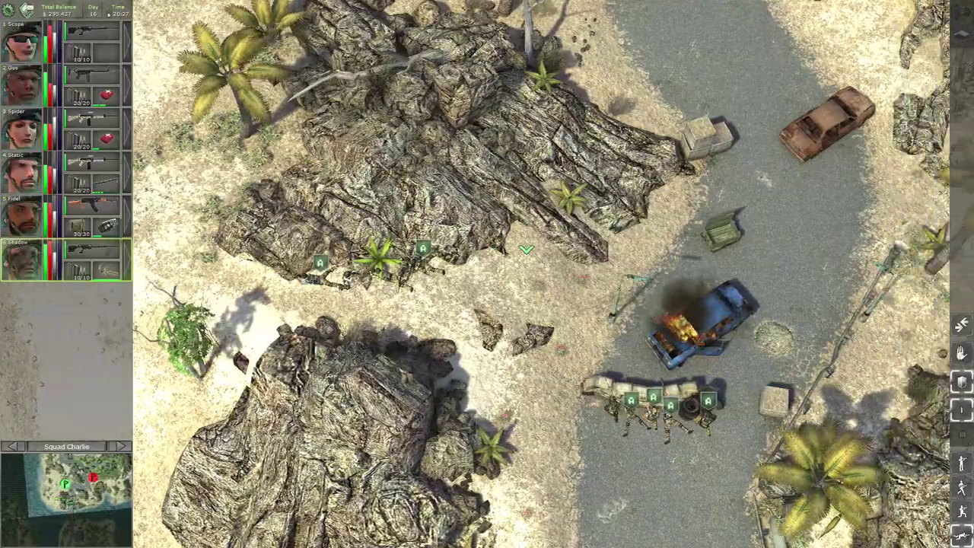
key("Up")
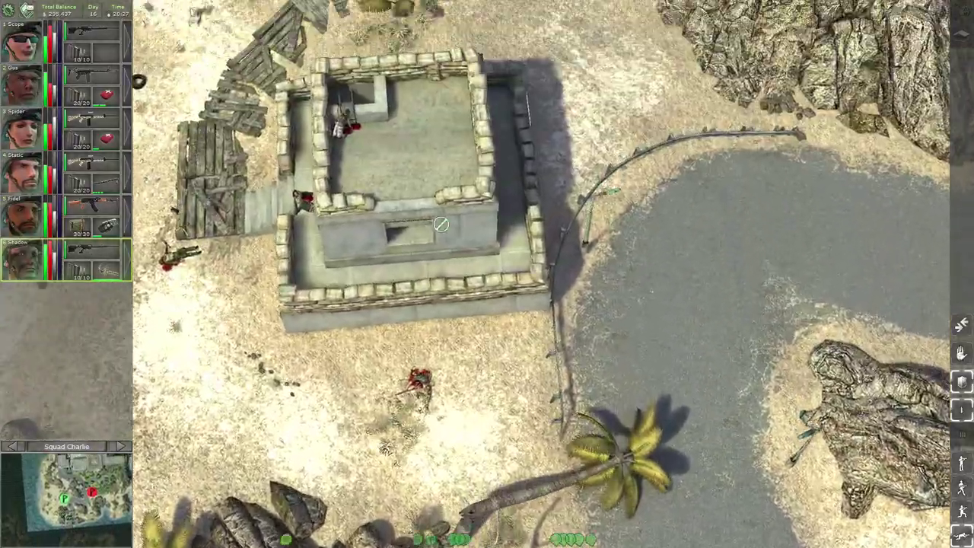
key("Up")
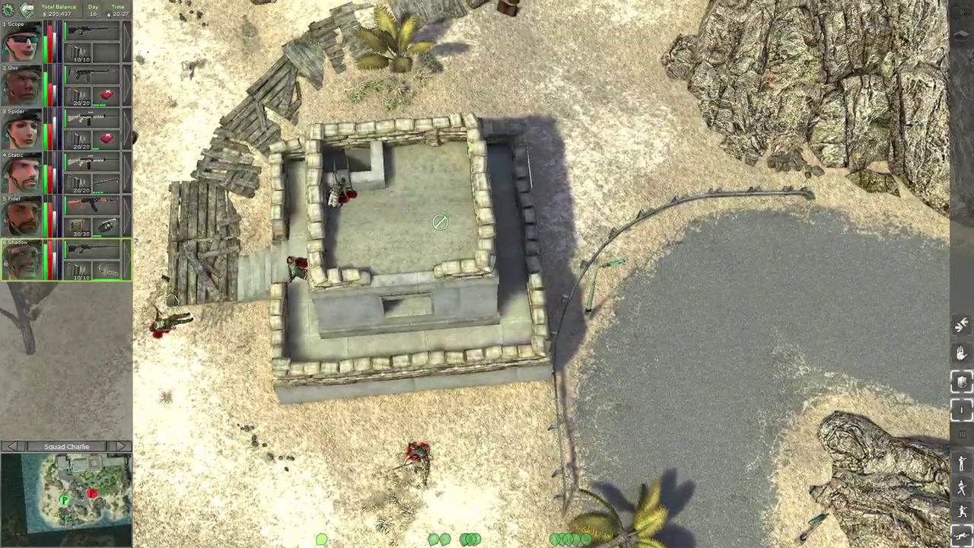
key("Down")
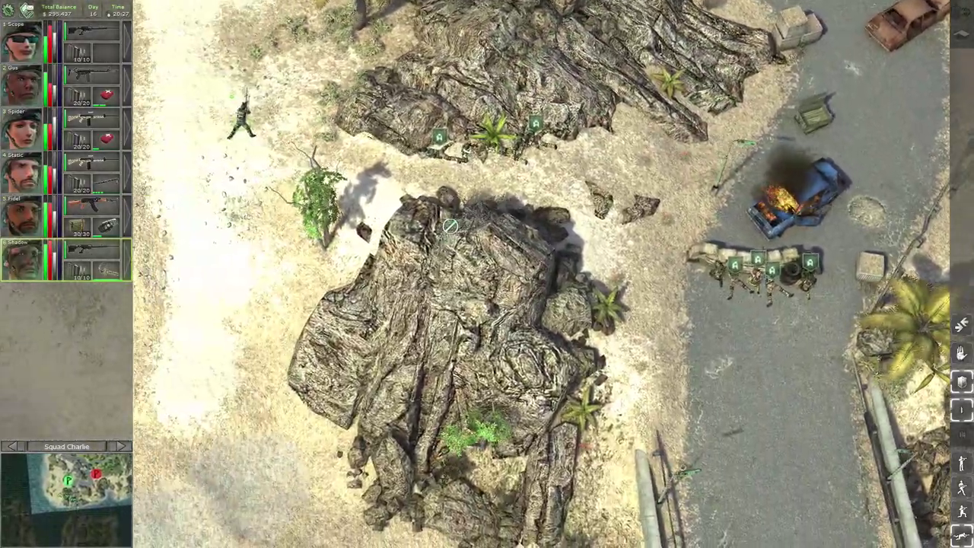
key("Left")
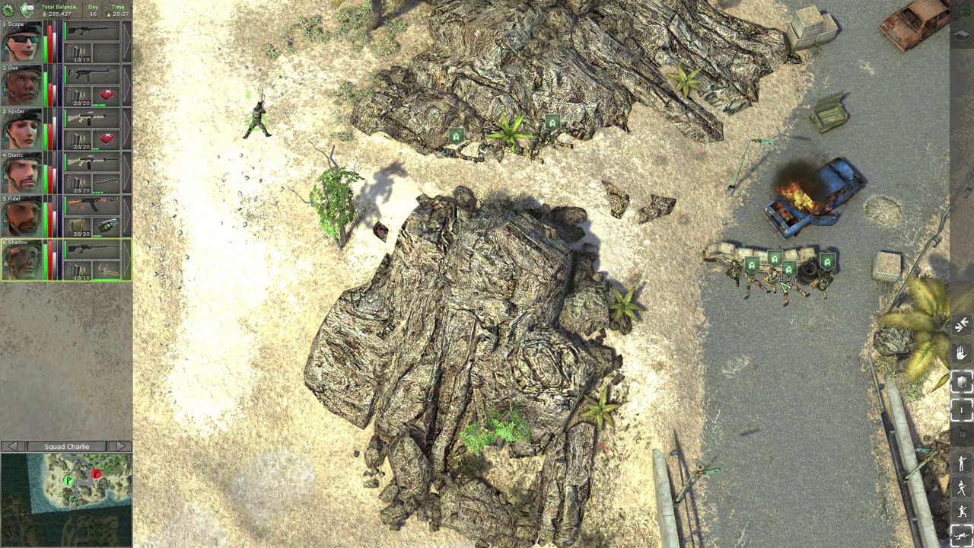
key("Tab")
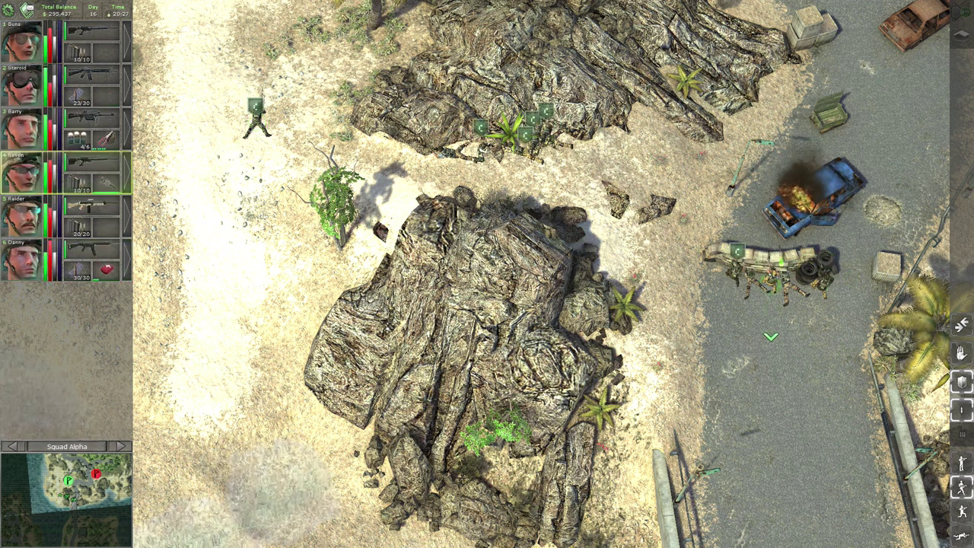
key("Up")
key("Left")
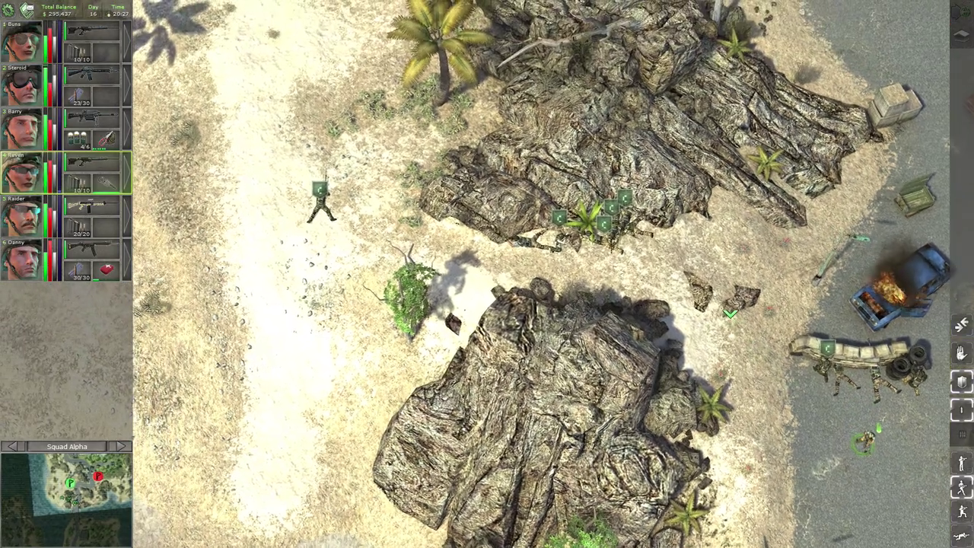
key("Up")
key("Left")
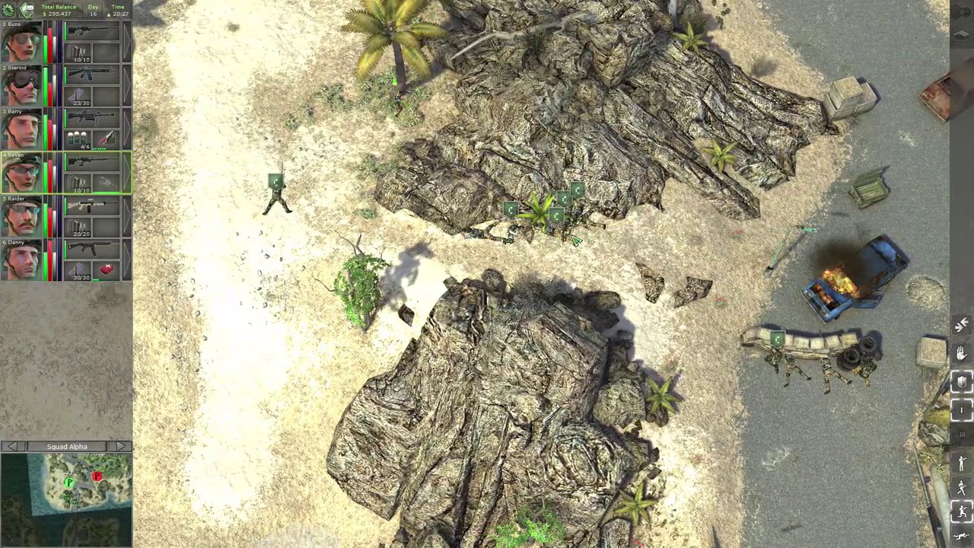
key("Tab")
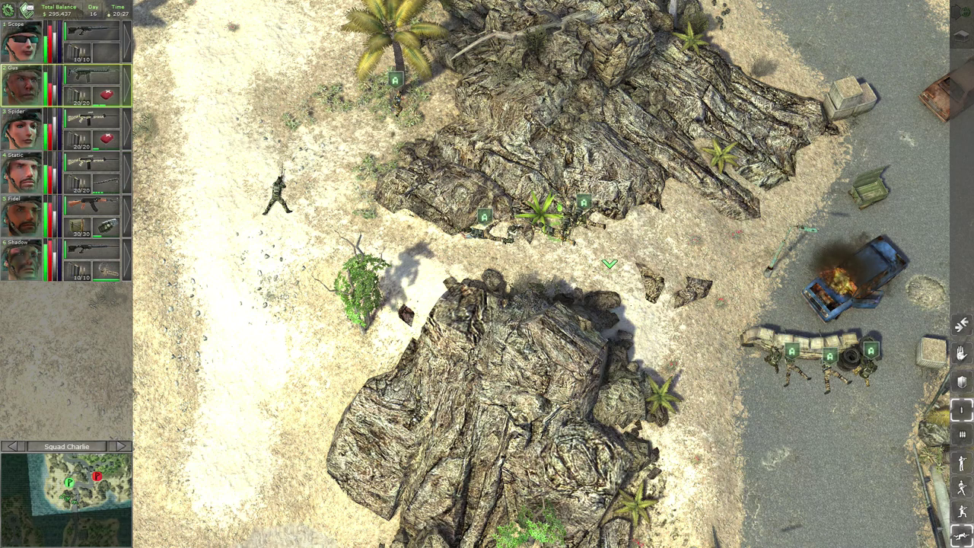
key("Left")
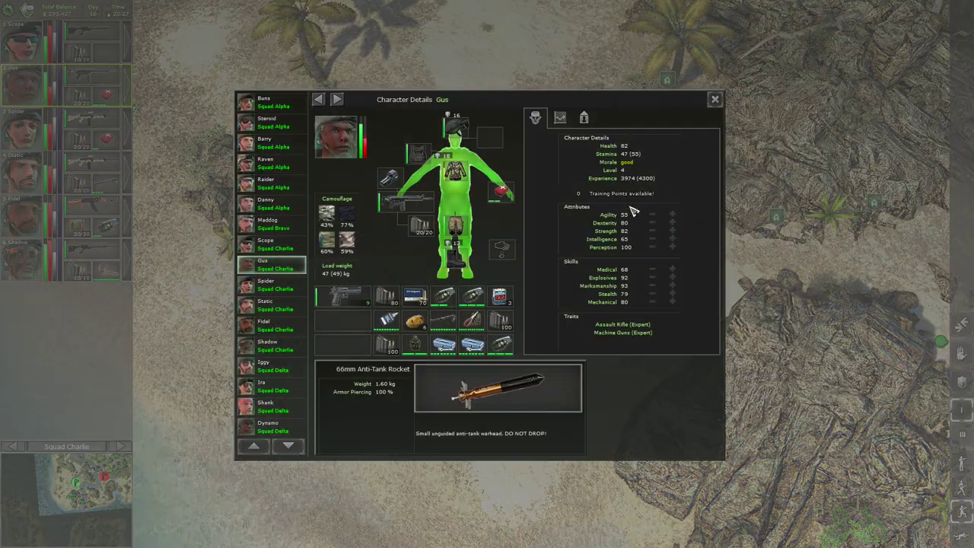
mouse_move(652, 278)
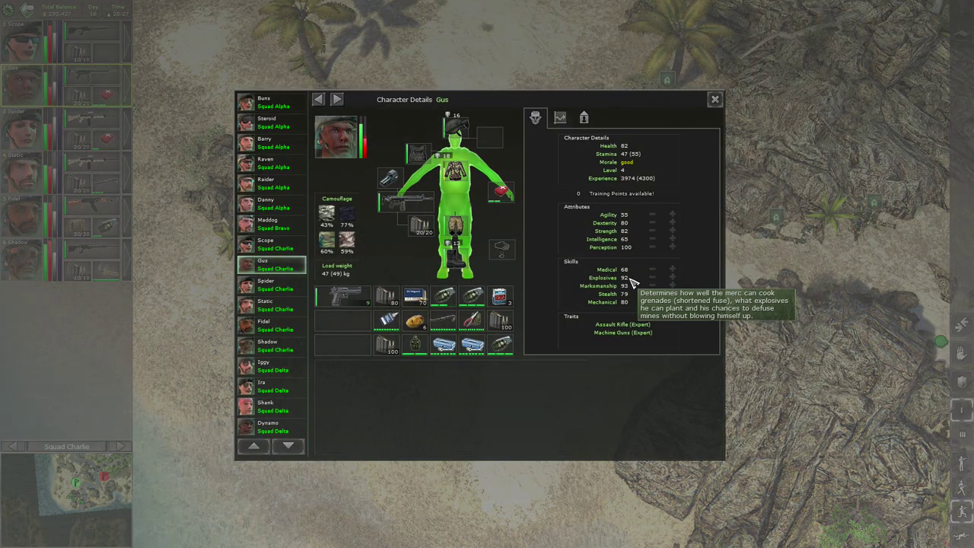
mouse_move(607, 269)
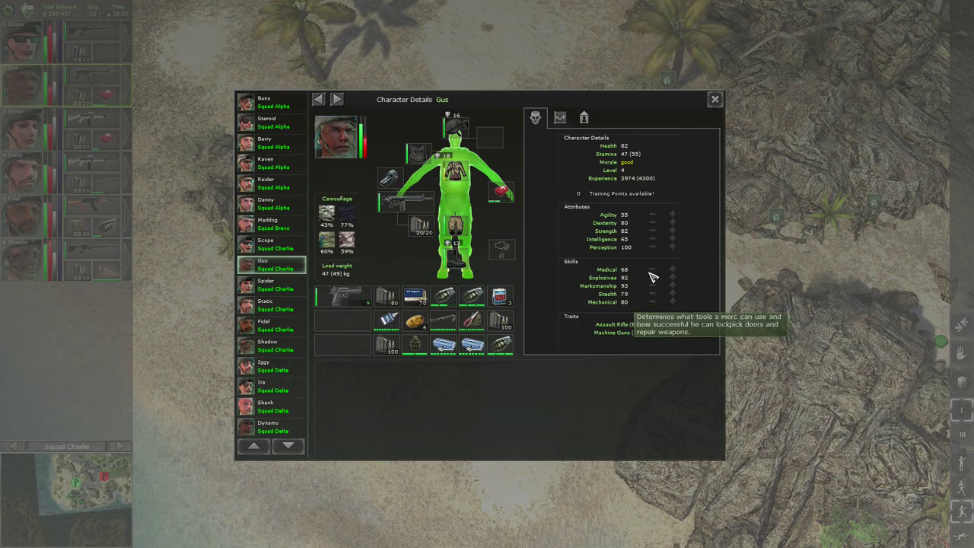
Close the merc's details, select Charlie's other beach merc, then pick a Squad Alpha merc.
left_click(715, 100)
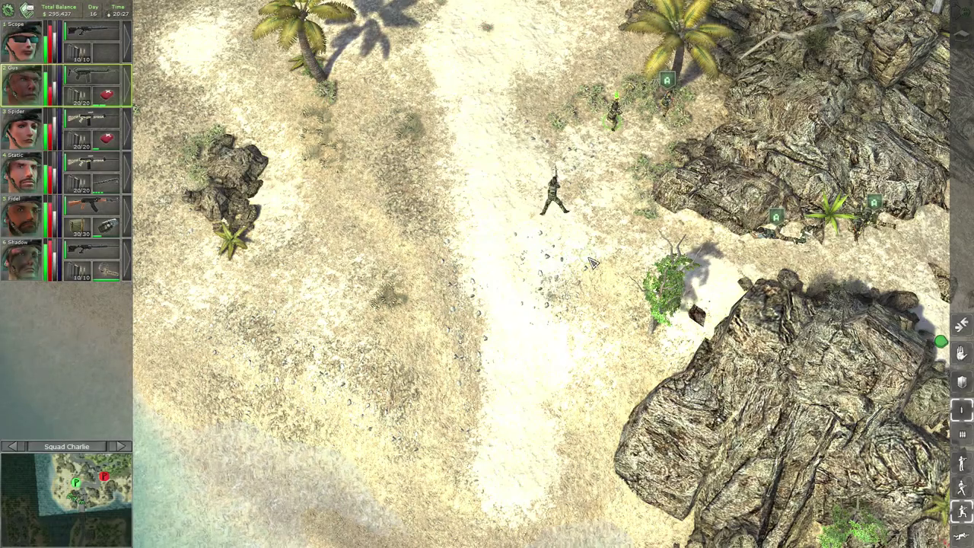
scroll(596, 263, "up", 5)
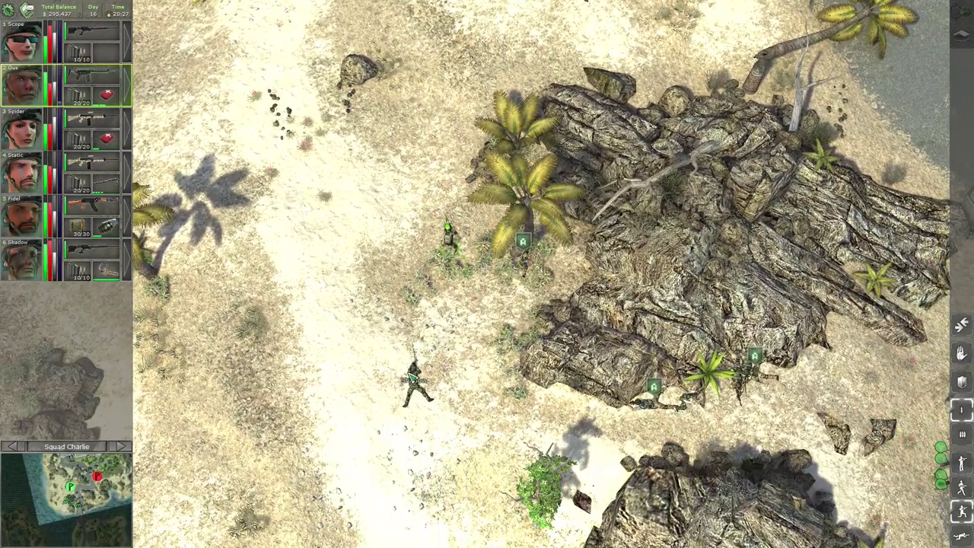
left_click(412, 377)
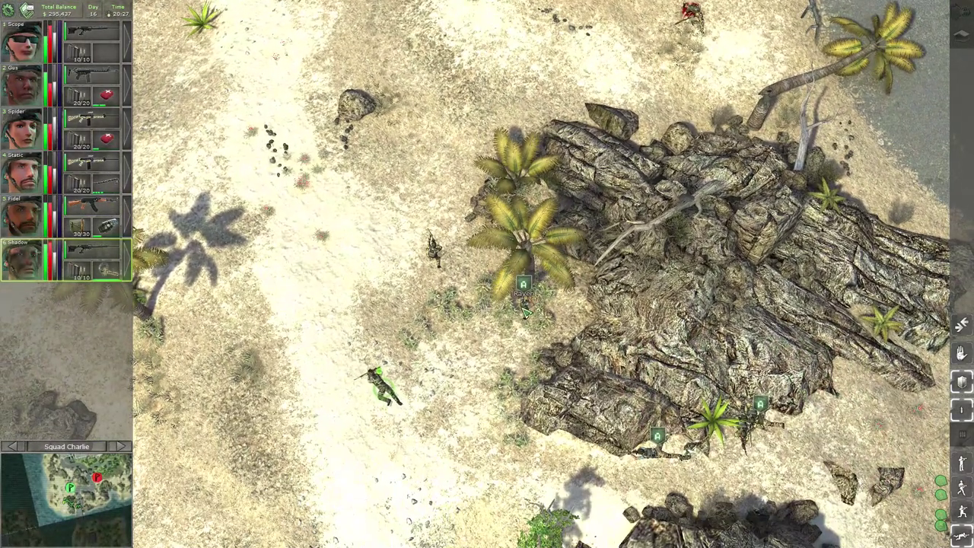
left_click(526, 308)
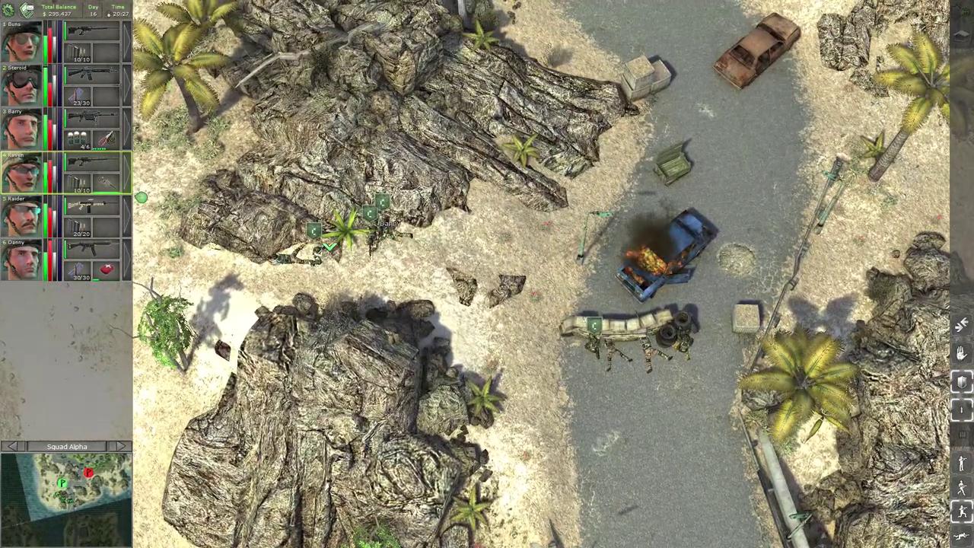
Change Fidel's stance, then survey the beach, road and burning truck.
left_click(374, 245)
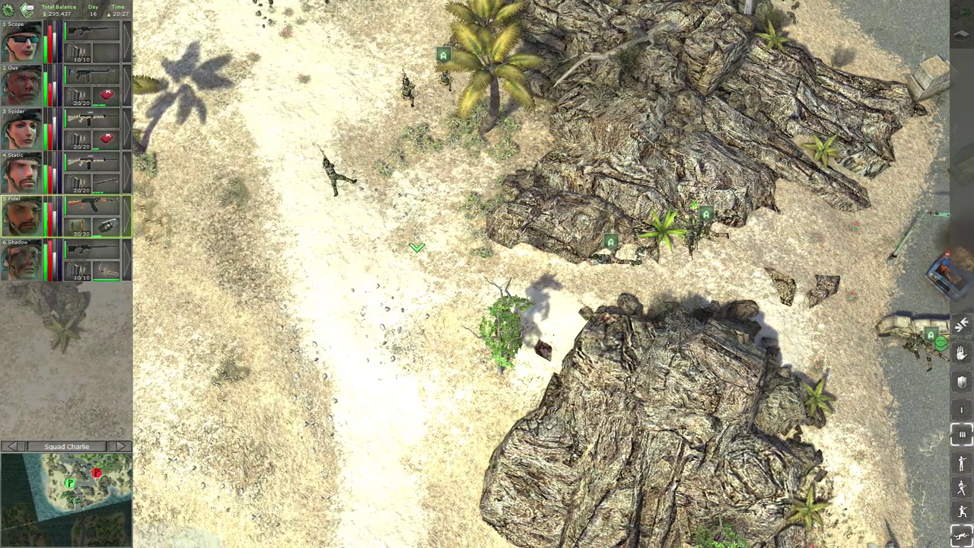
key("c")
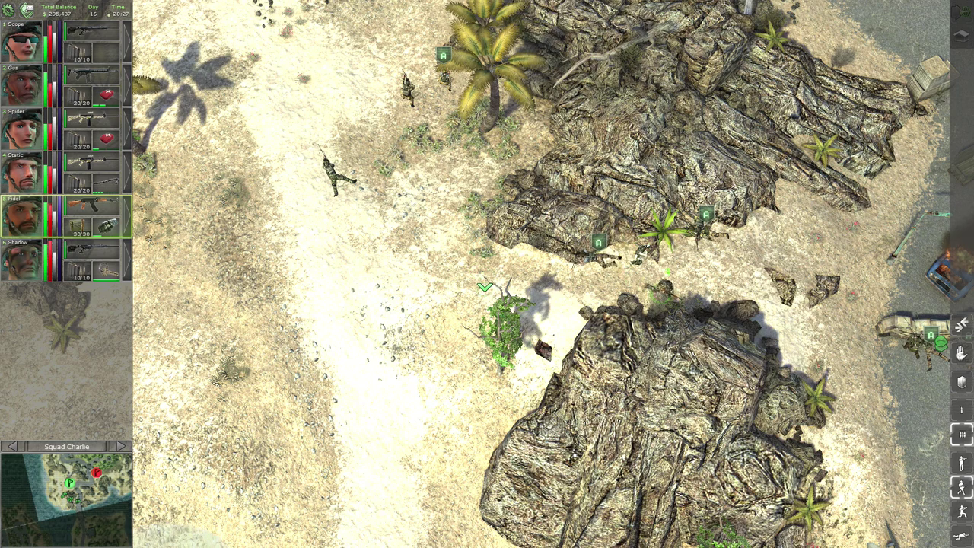
key("Left")
key("Up")
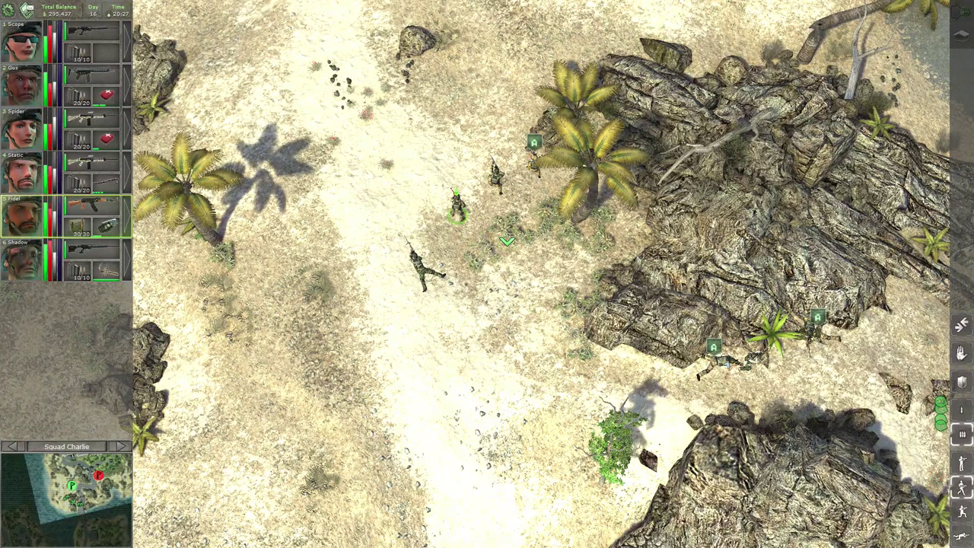
key("Right")
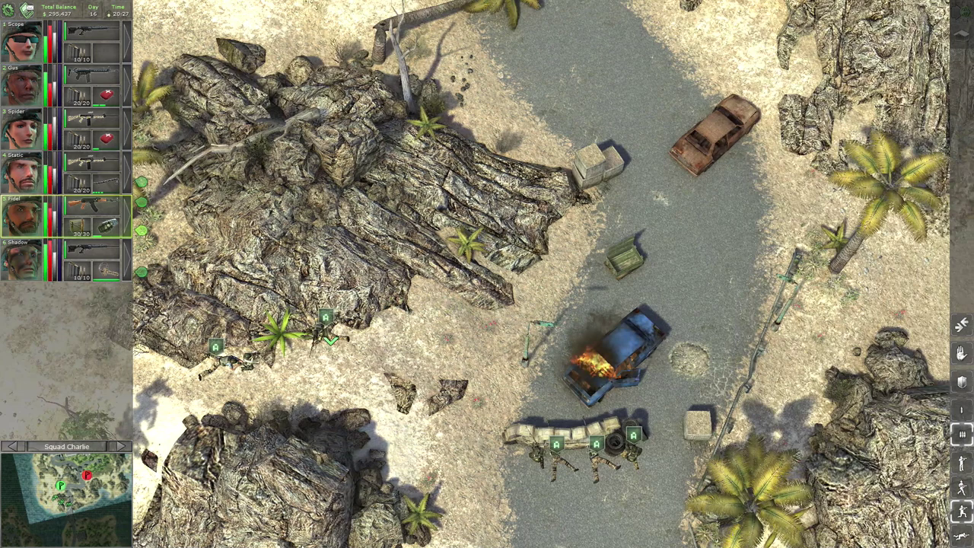
key("Left")
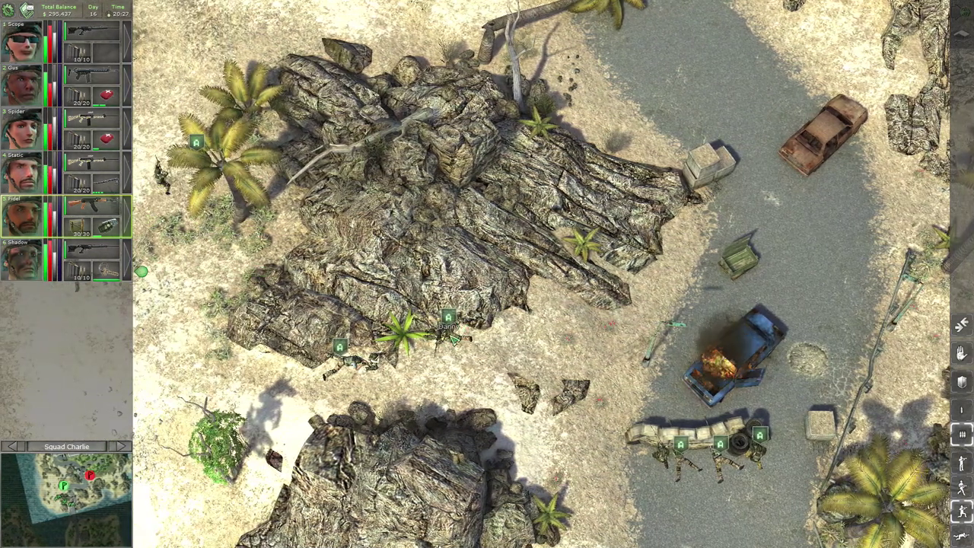
key("Tab")
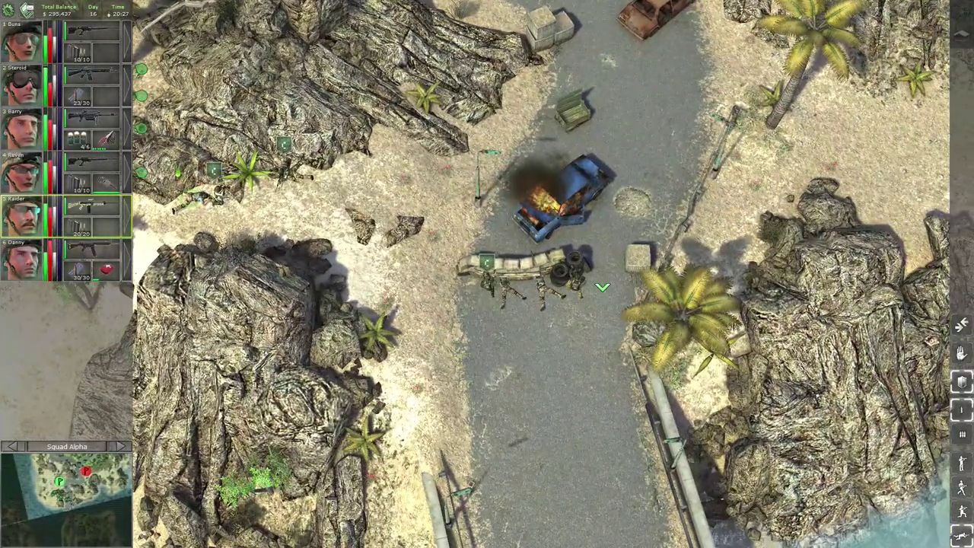
key("Left")
key("Up")
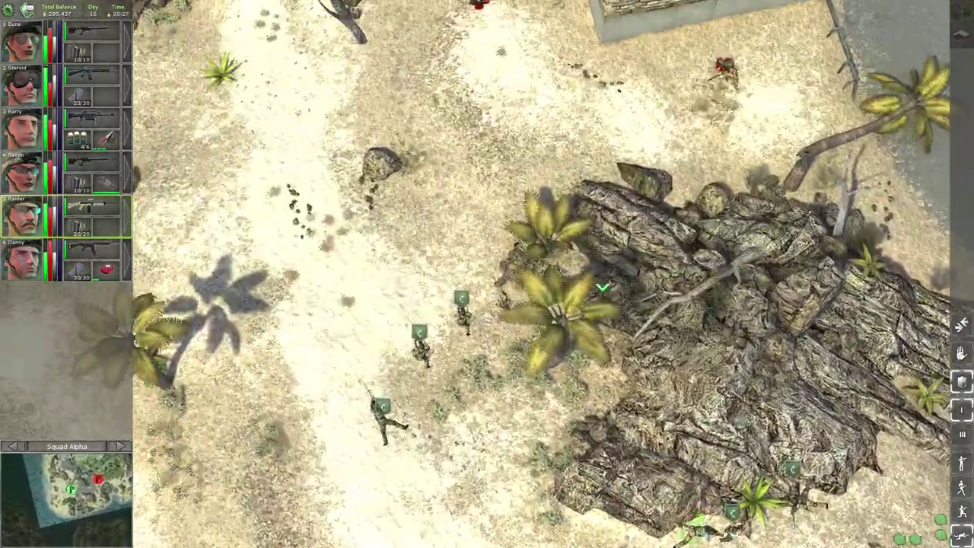
key("Right")
key("Down")
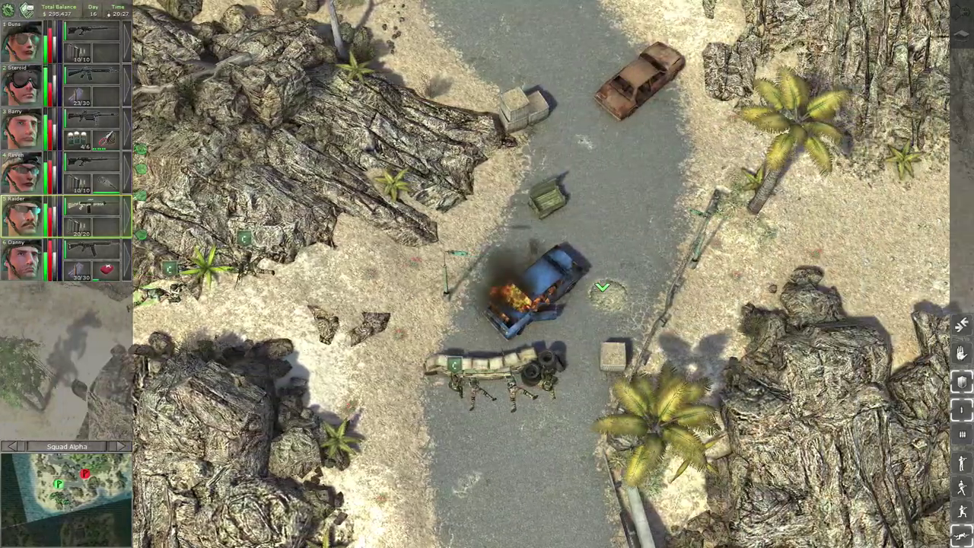
key("Left")
key("Down")
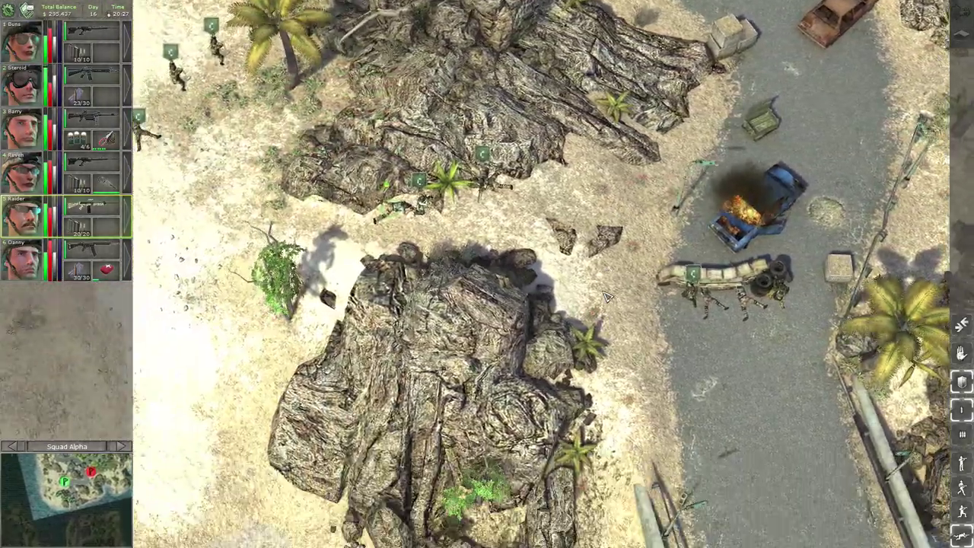
key("Right")
key("Up")
key("Up")
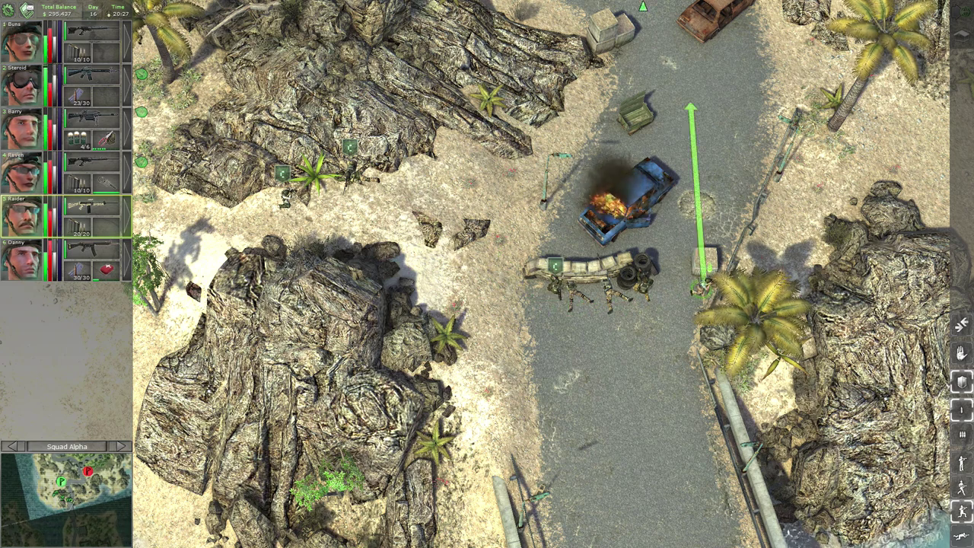
scroll(647, 333, "down", 3)
scroll(647, 333, "up", 3)
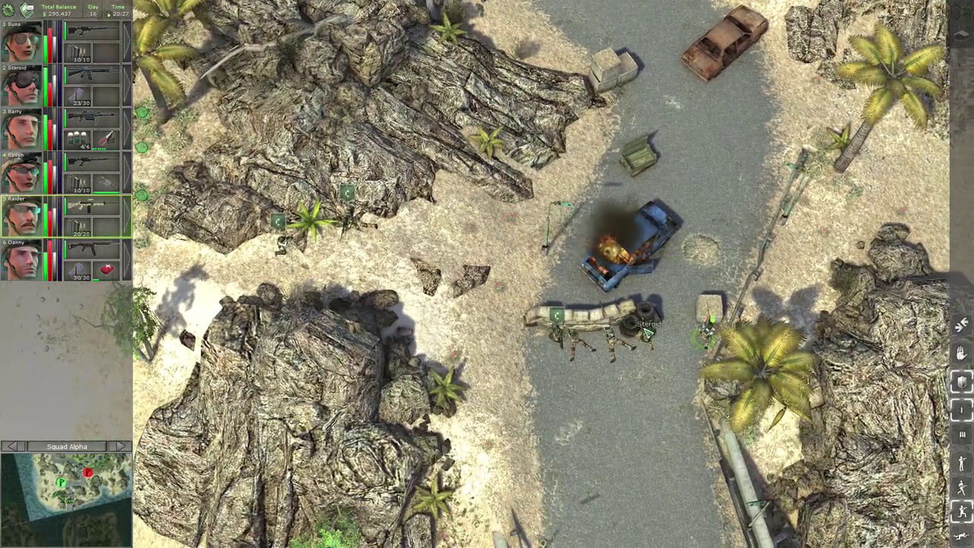
key("Left")
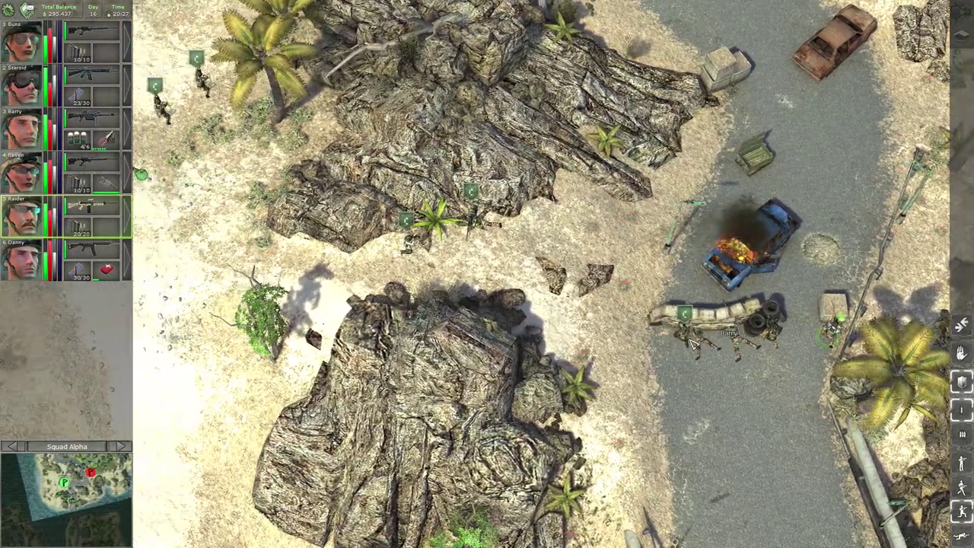
key("Up")
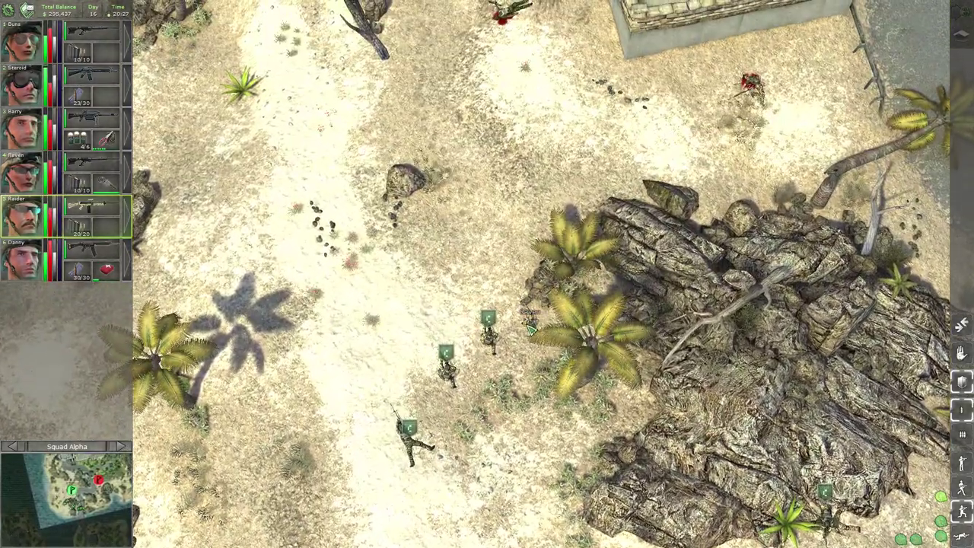
Take command of Squad Charlie, cycling through Gus, Fidel and Shadow.
left_click(491, 343)
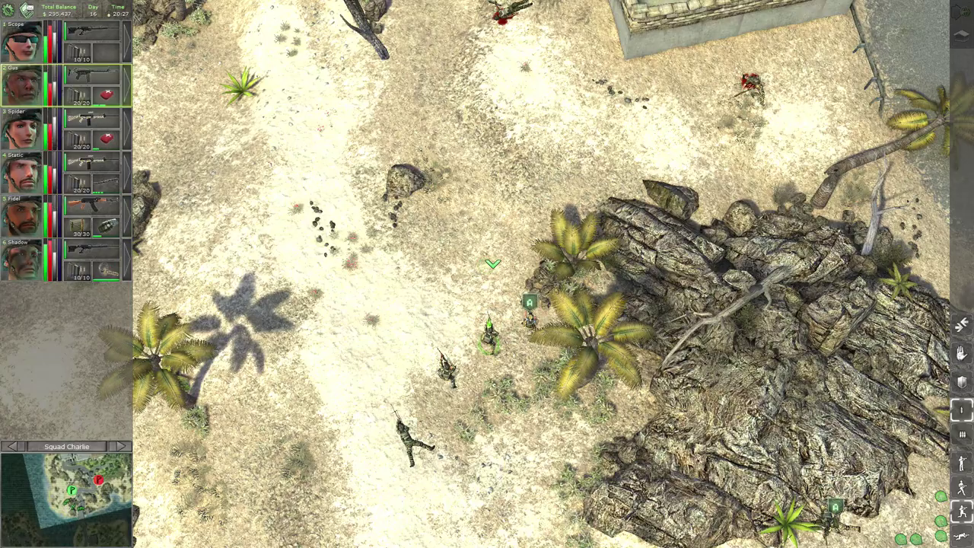
key("Up")
key("Down")
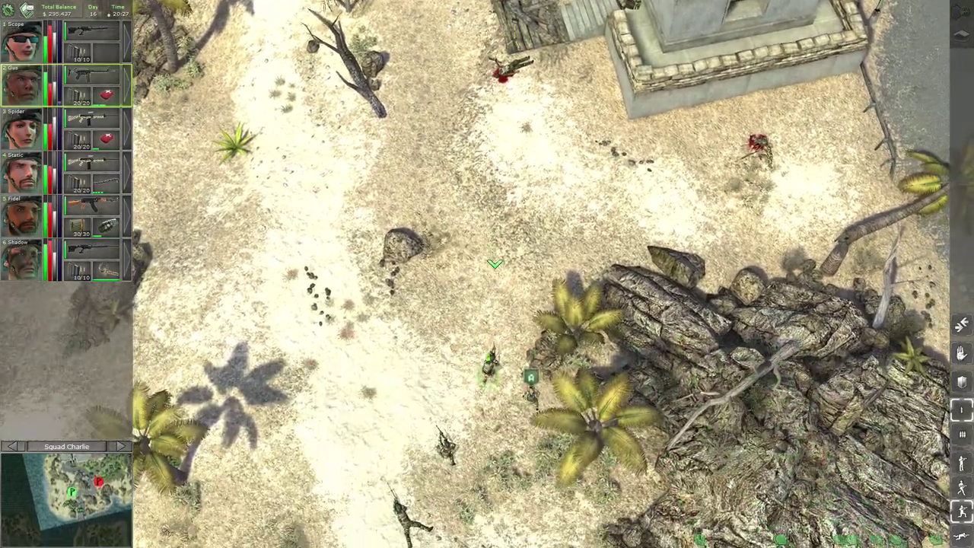
key("5")
key("Down")
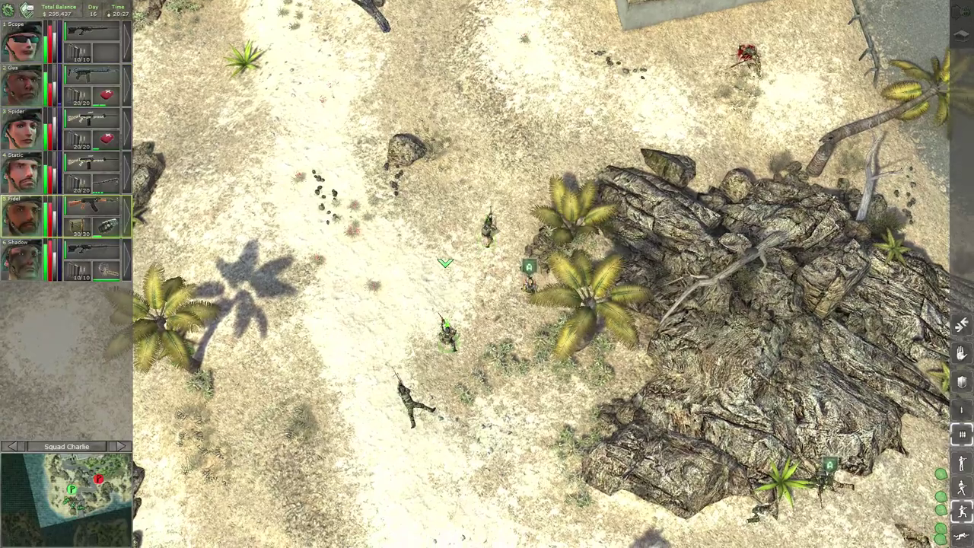
left_click(396, 375)
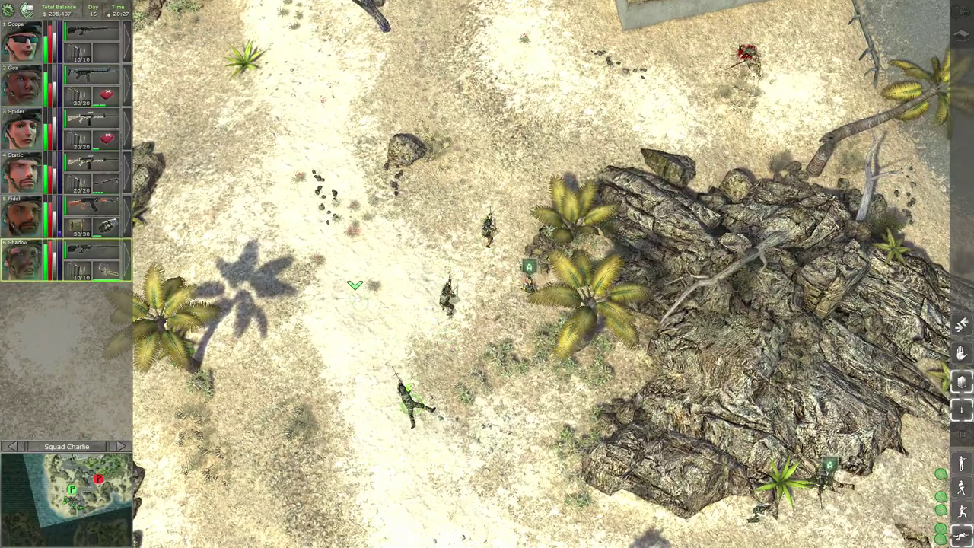
Scout the fenced rocks, rocky shoreline and cove down to the open sand.
key("Up")
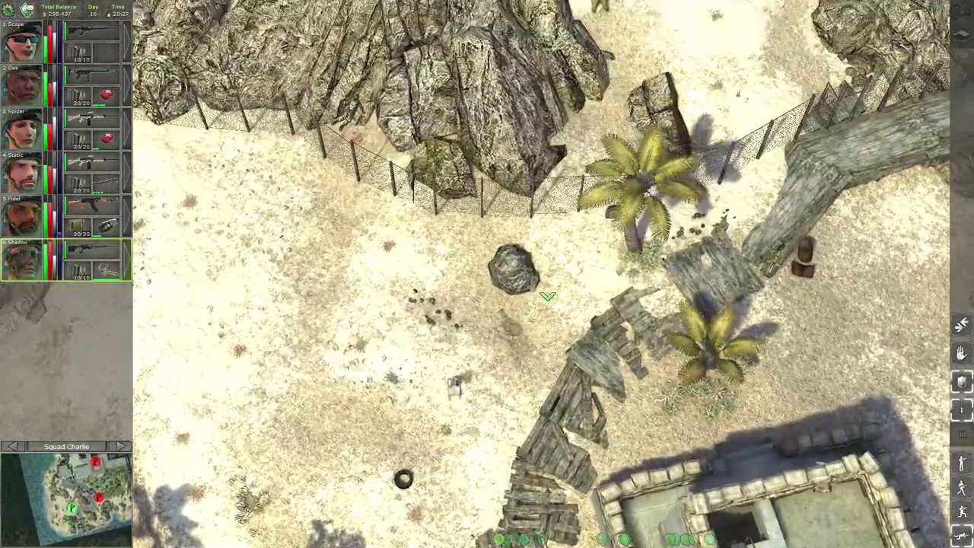
key("Left")
key("Up")
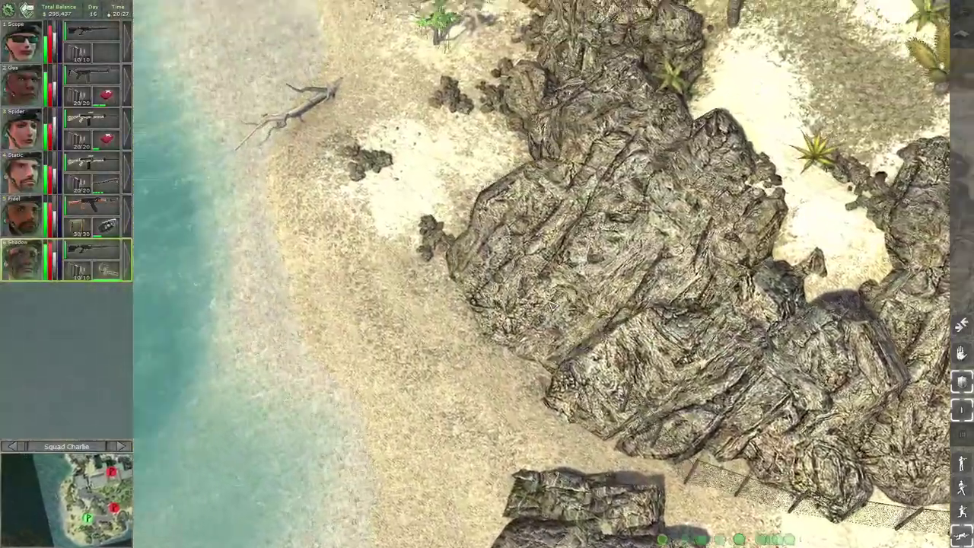
key("Right")
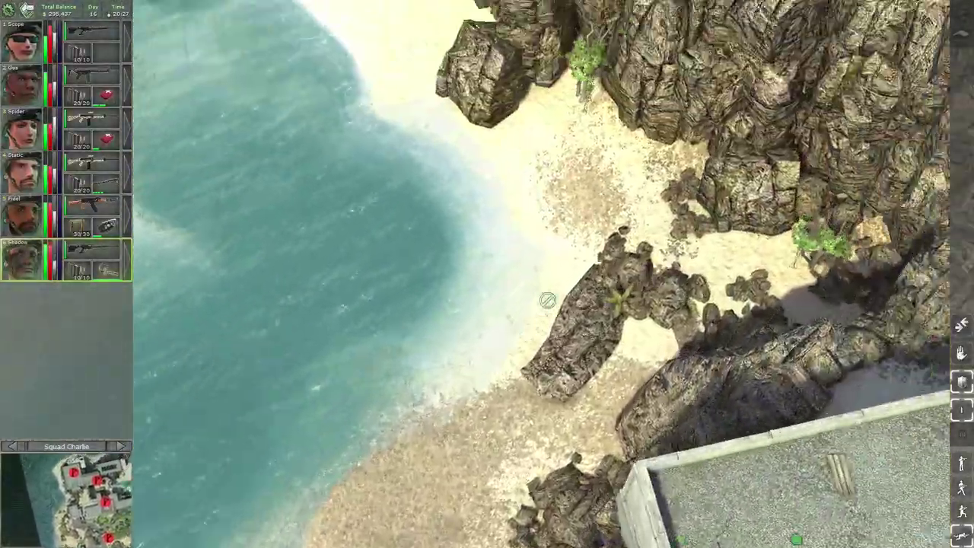
key("Down")
scroll(548, 301, "up", 3)
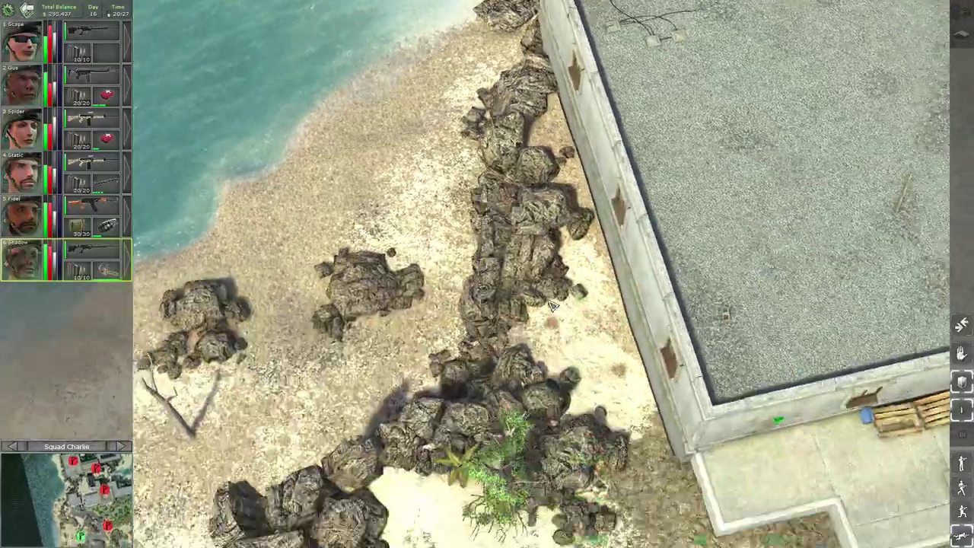
key("Down")
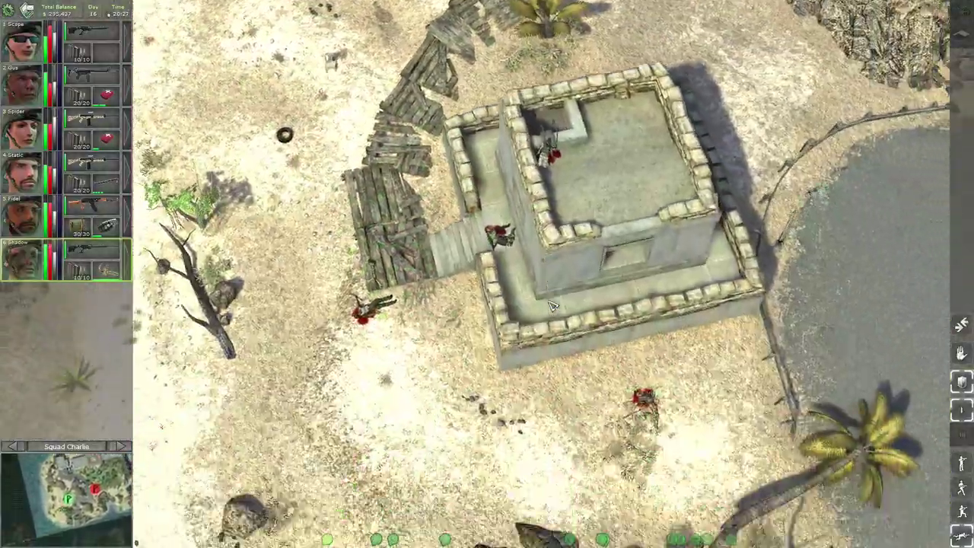
key("6")
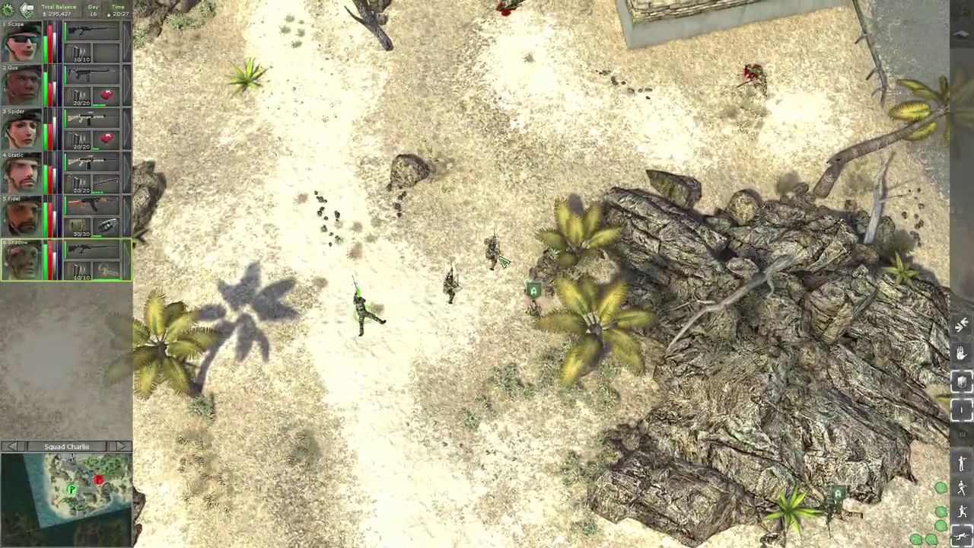
Select Gus and pan north, turning the view to face the tower bunker.
left_click(495, 255)
key("Up")
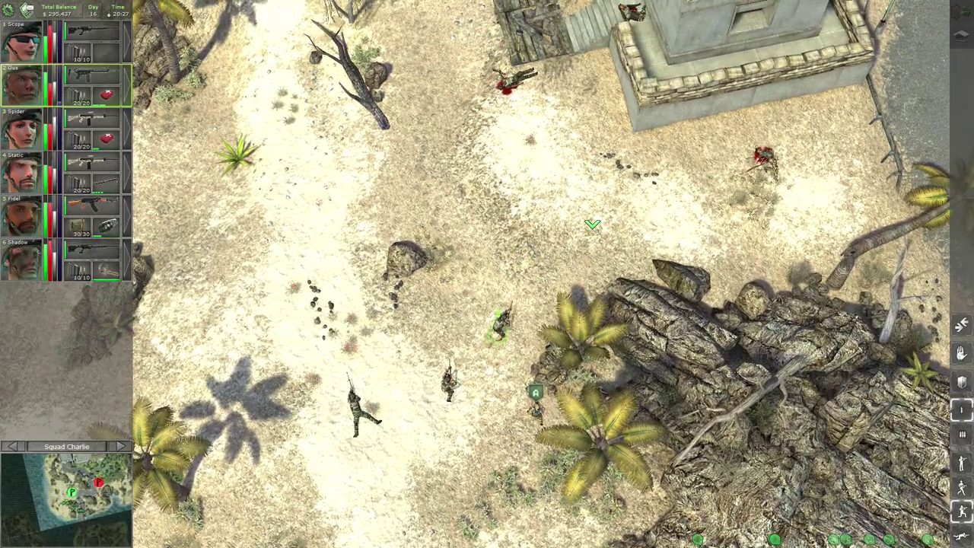
key("Up")
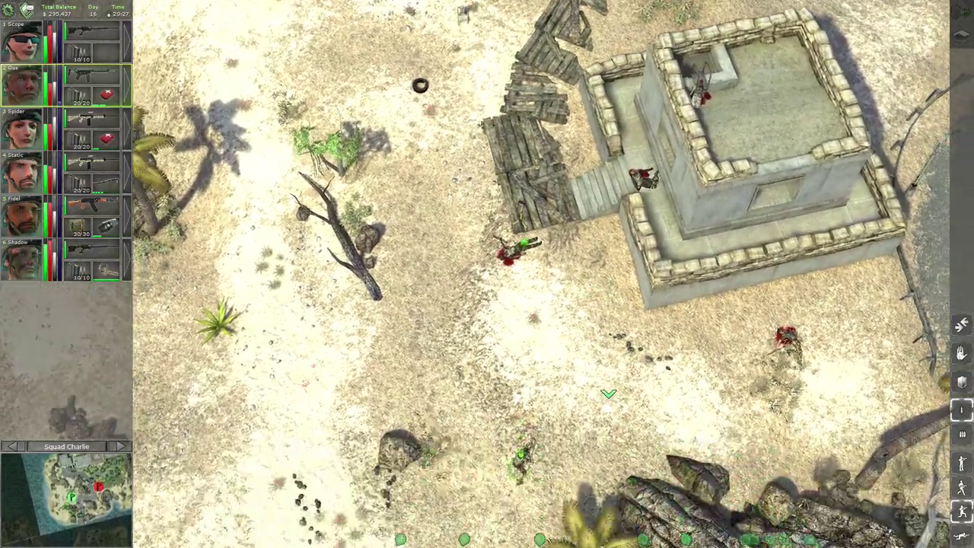
key("Down")
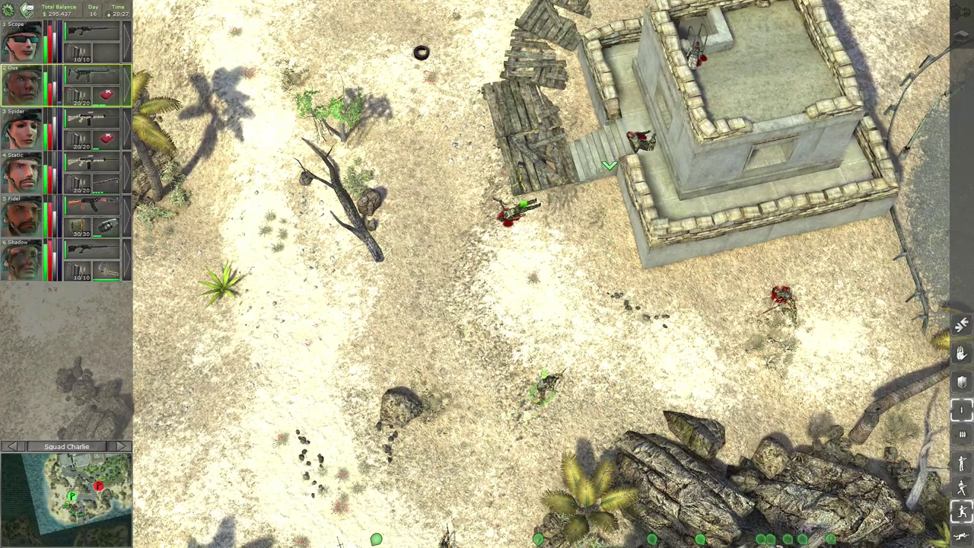
key("Up")
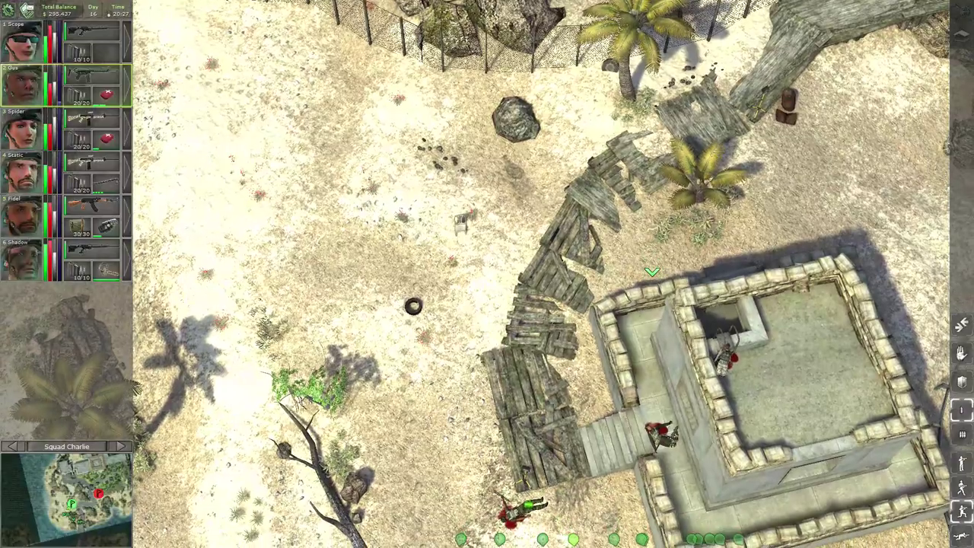
key("e")
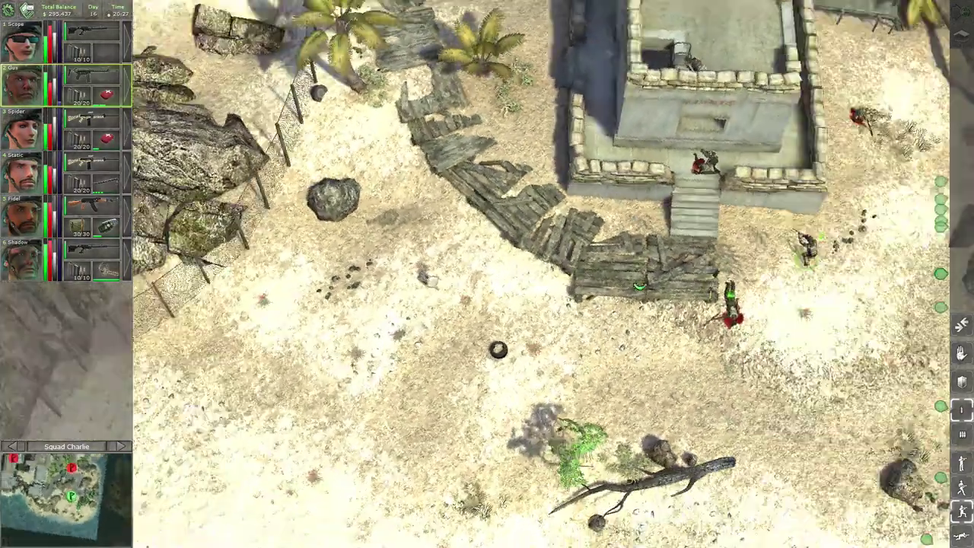
scroll(709, 284, "up", 3)
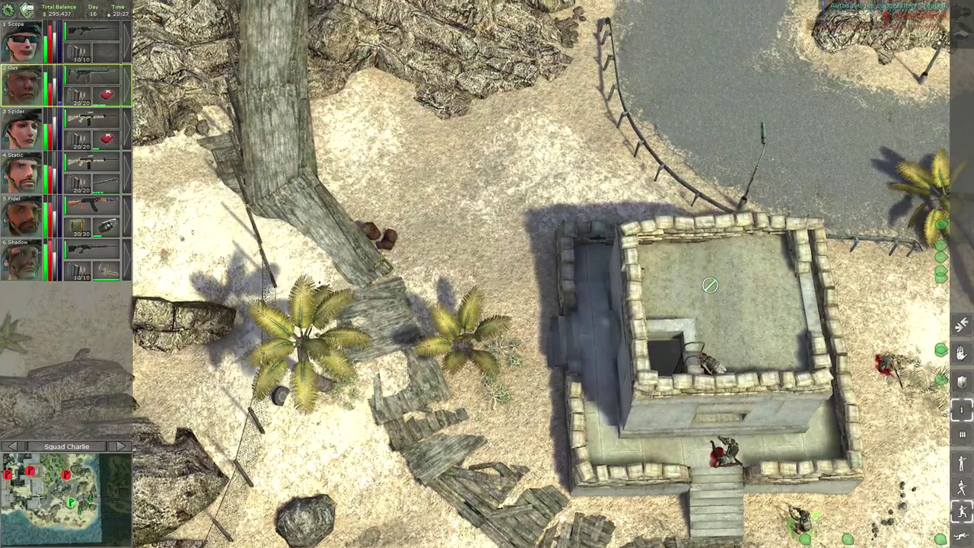
Look over the bunker, then pan toward Squad Charlie's soldiers and the trucks.
key("Left")
key("Right")
key("Down")
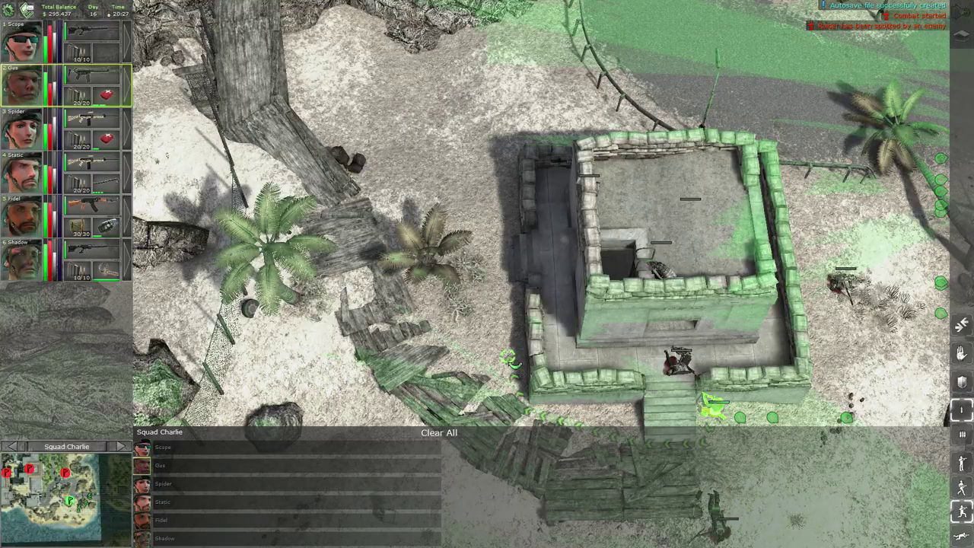
key("e")
key("Down")
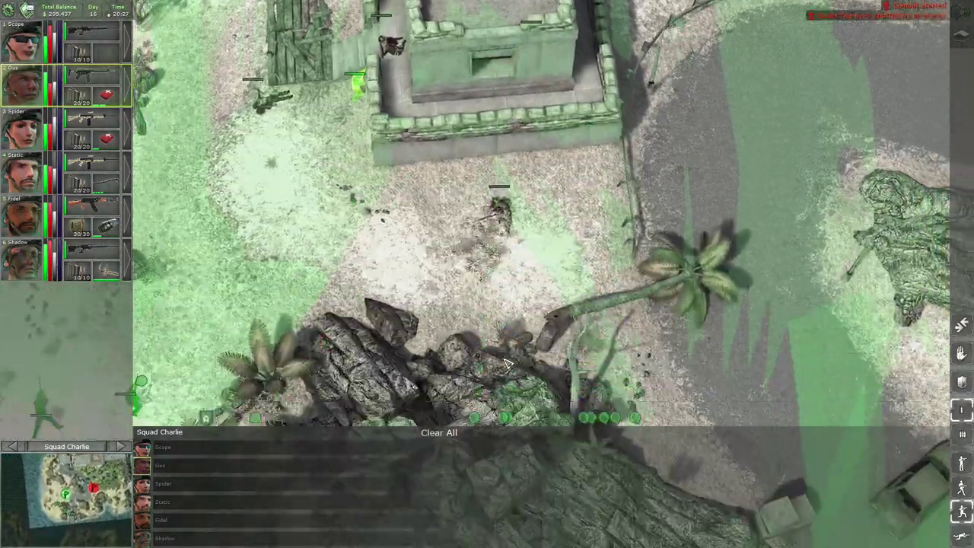
key("Down")
key("Left")
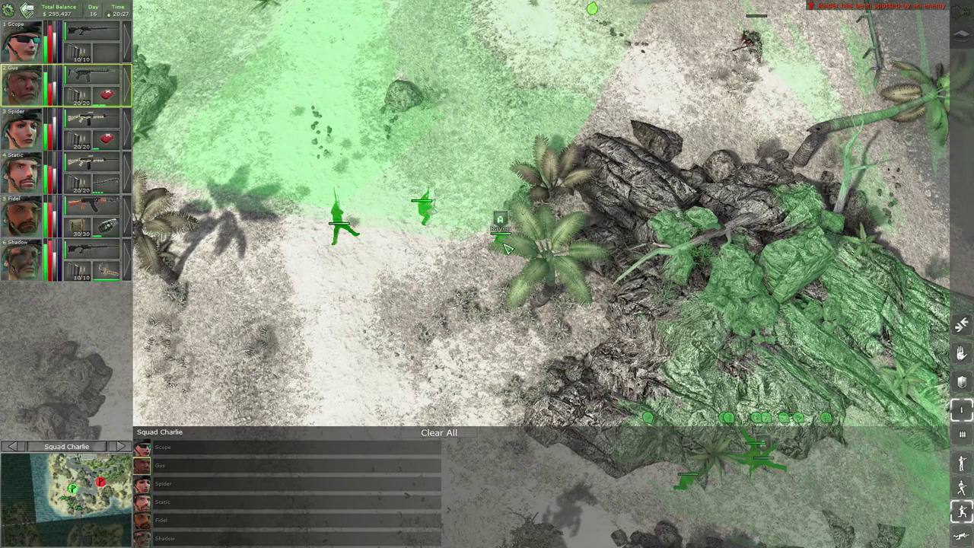
key("Right")
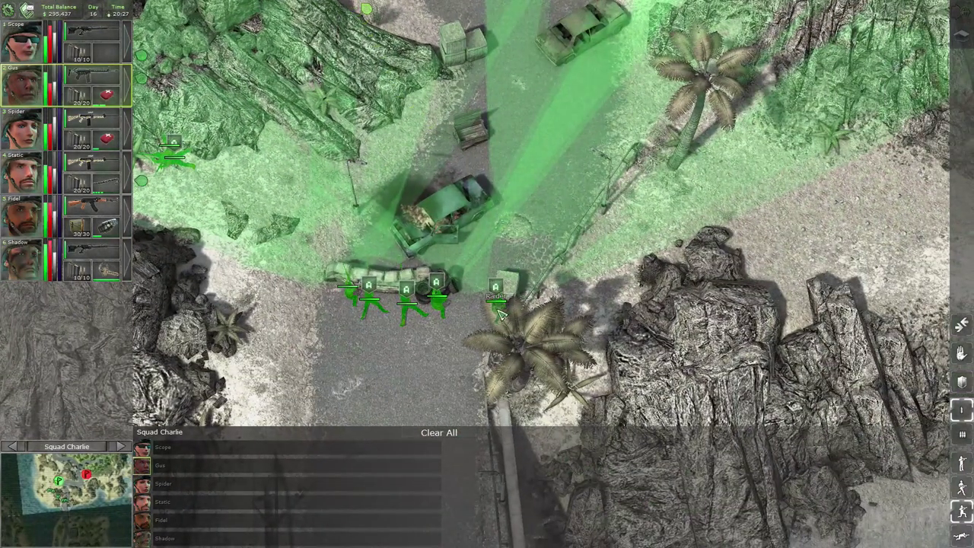
Select Raider, re-enter planning mode, and scan from the compound tower back to Alpha's trucks.
left_click(499, 312)
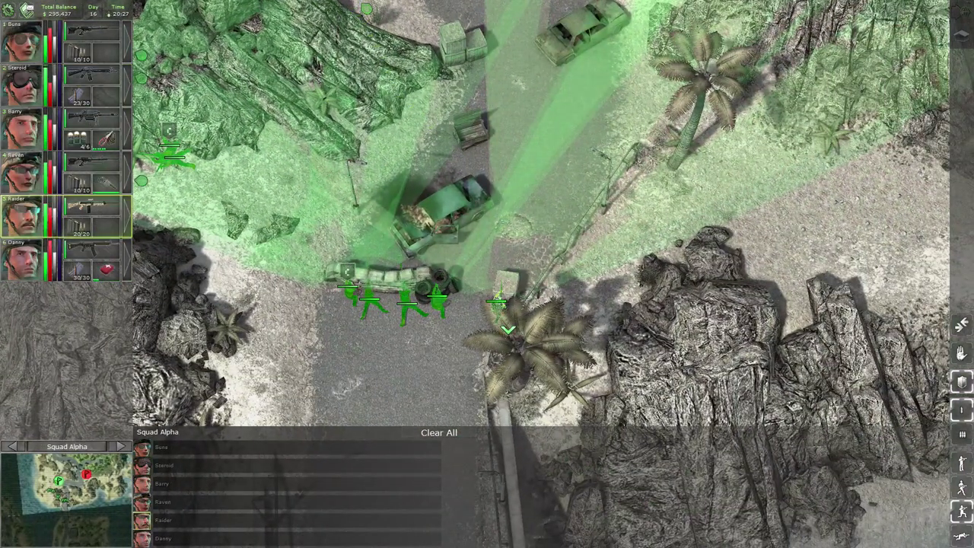
key("space")
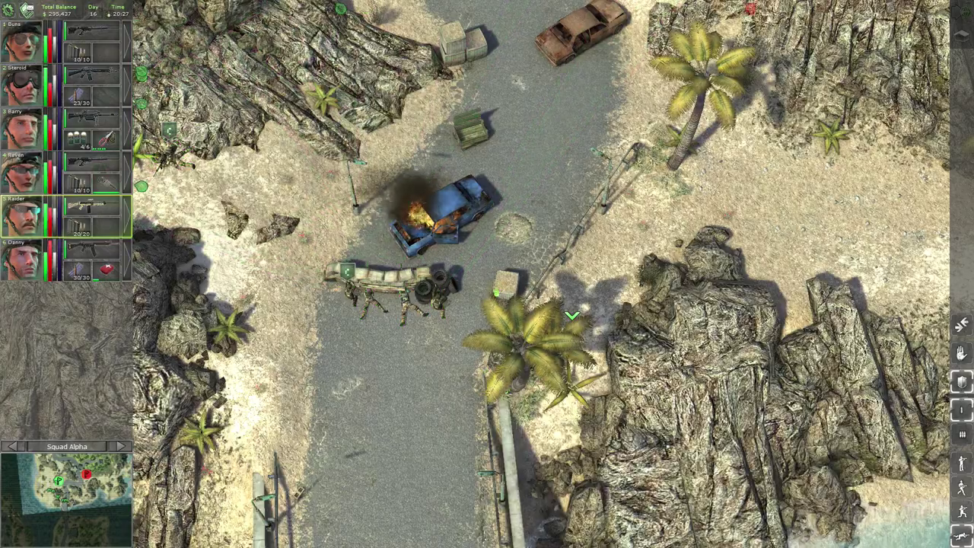
key("space")
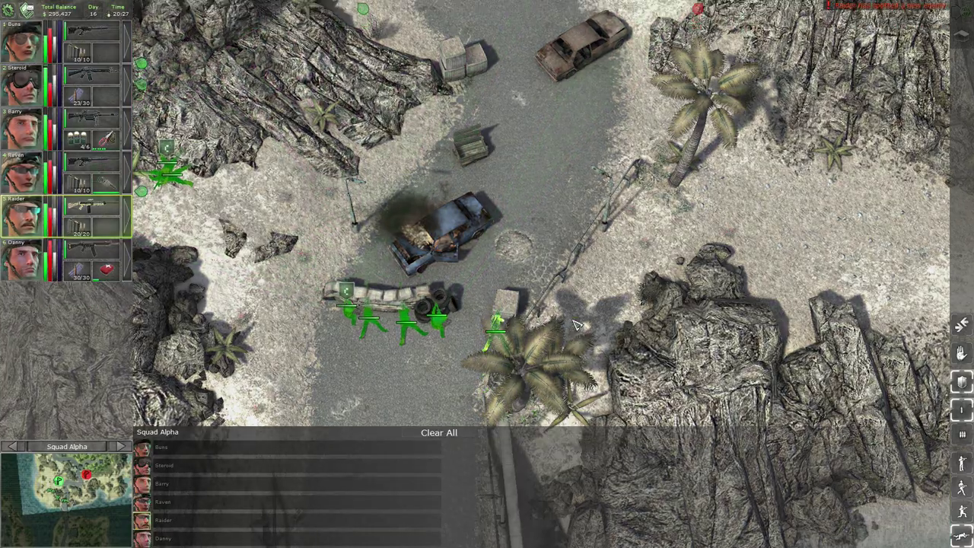
key("Up")
key("Up")
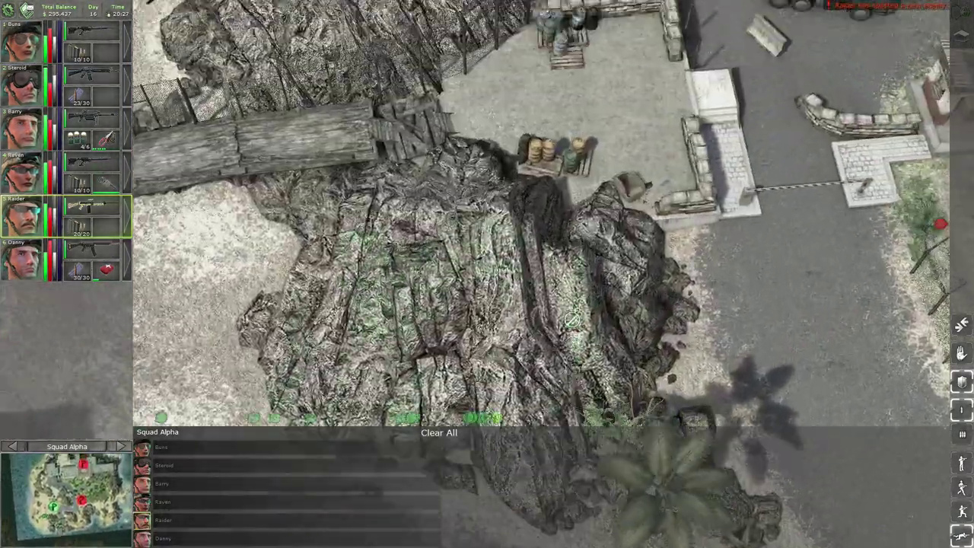
key("Right")
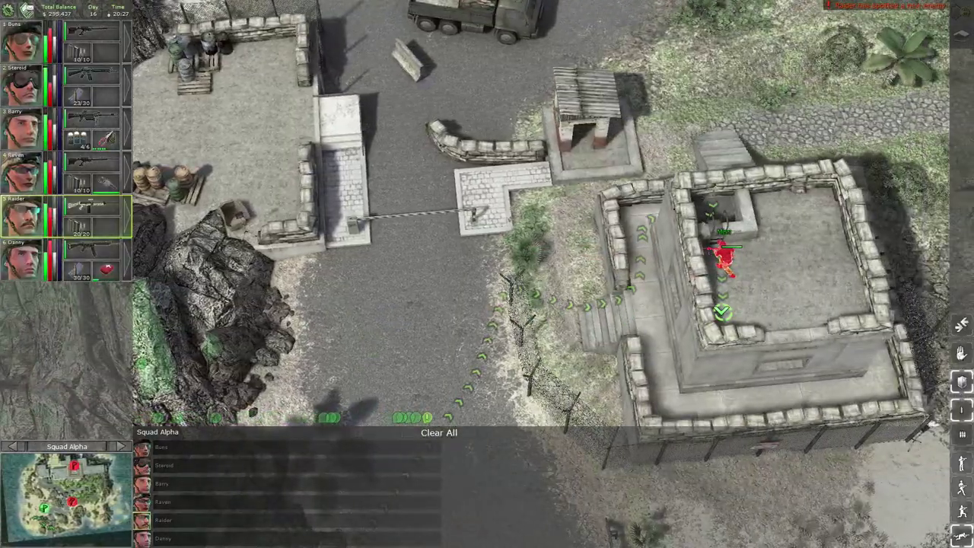
key("Left")
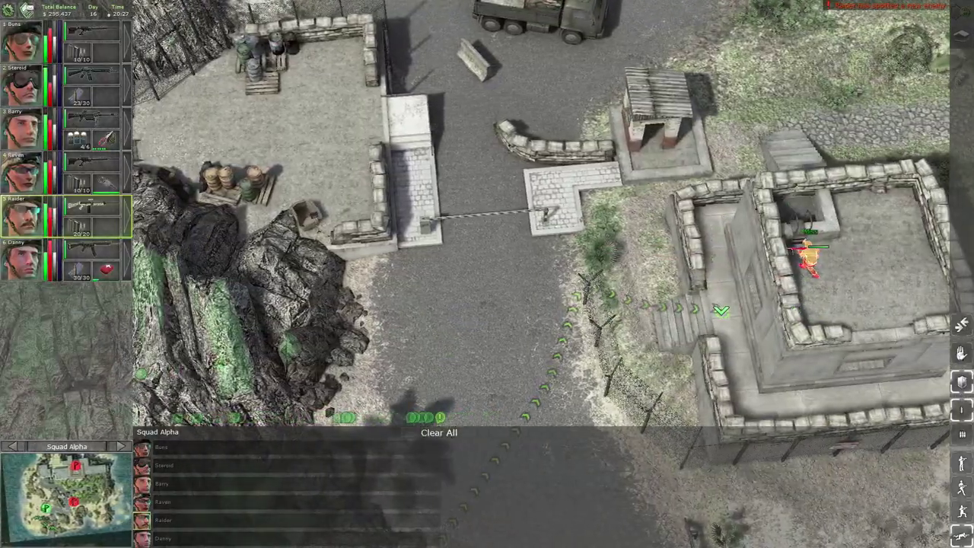
key("Up")
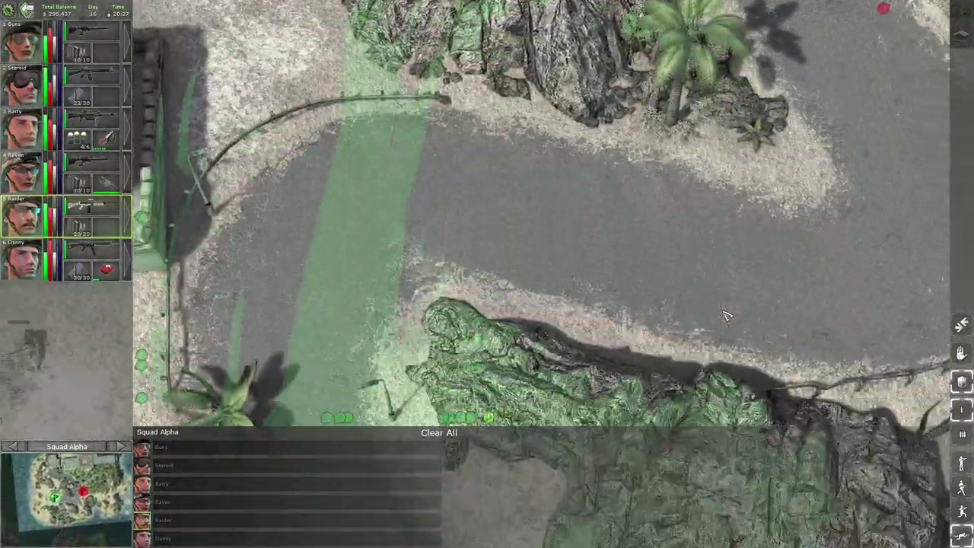
key("Down")
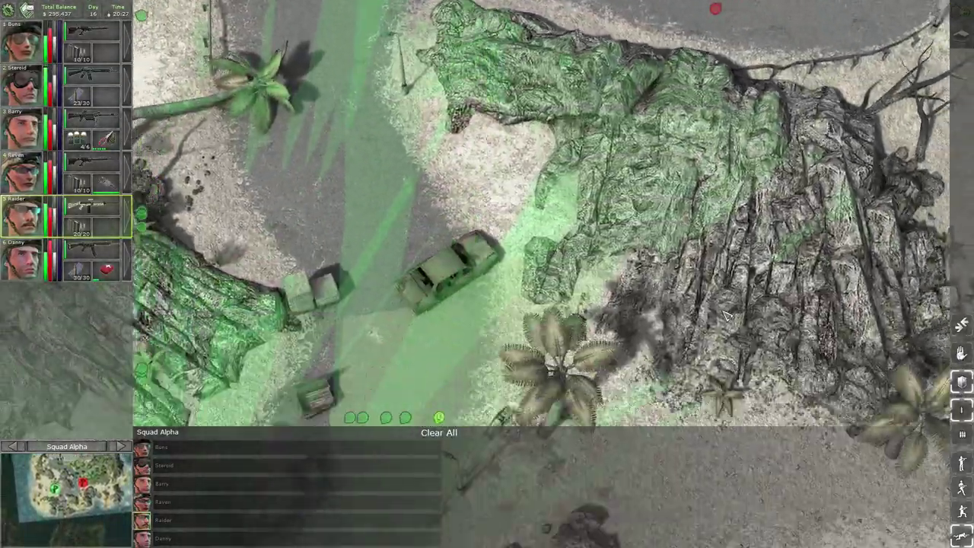
key("Left")
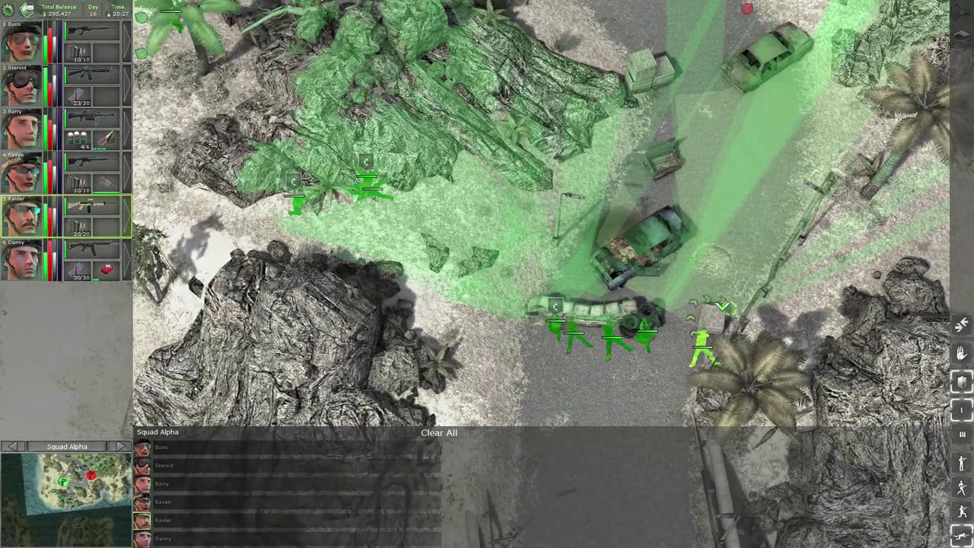
key("Left")
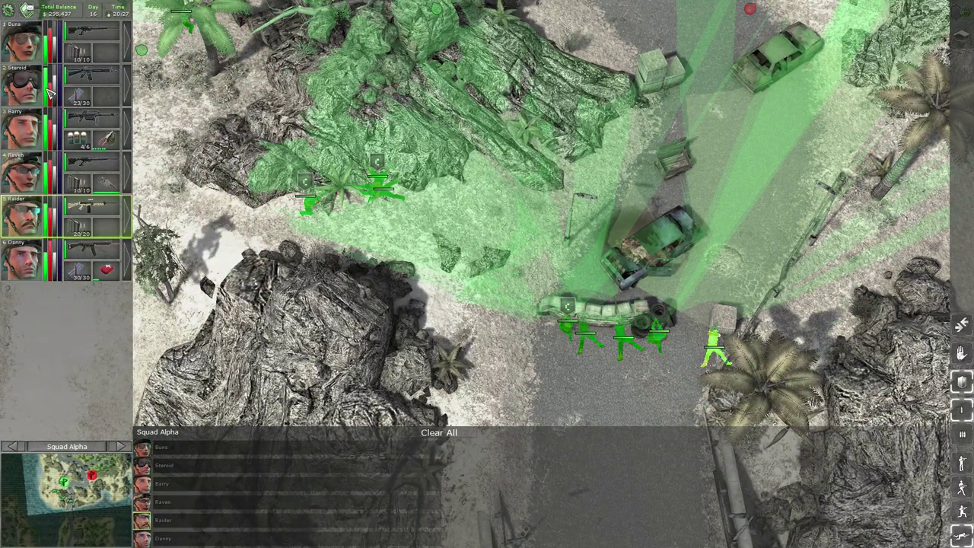
Have Steroid aim at the tower enemy, toggling pause until his shot plays out.
left_click(13, 88)
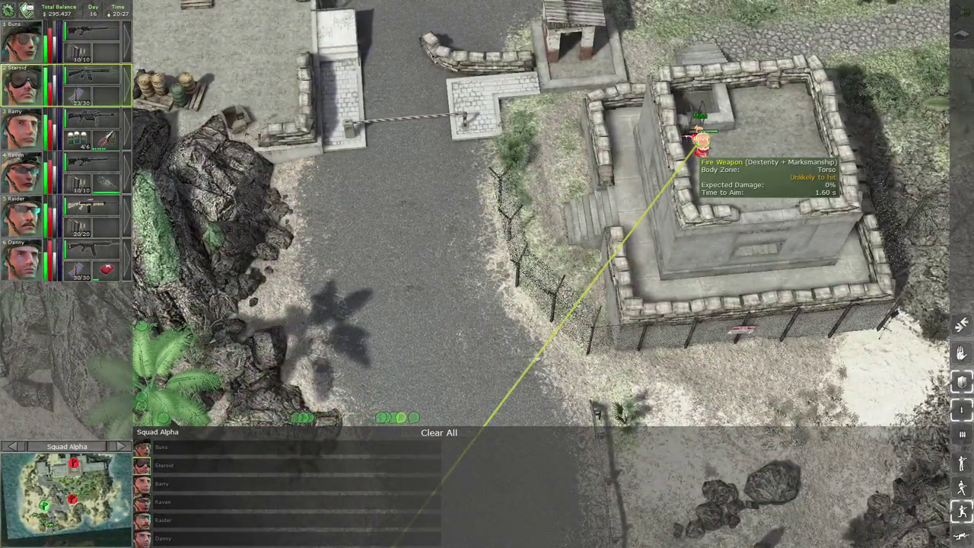
key("space")
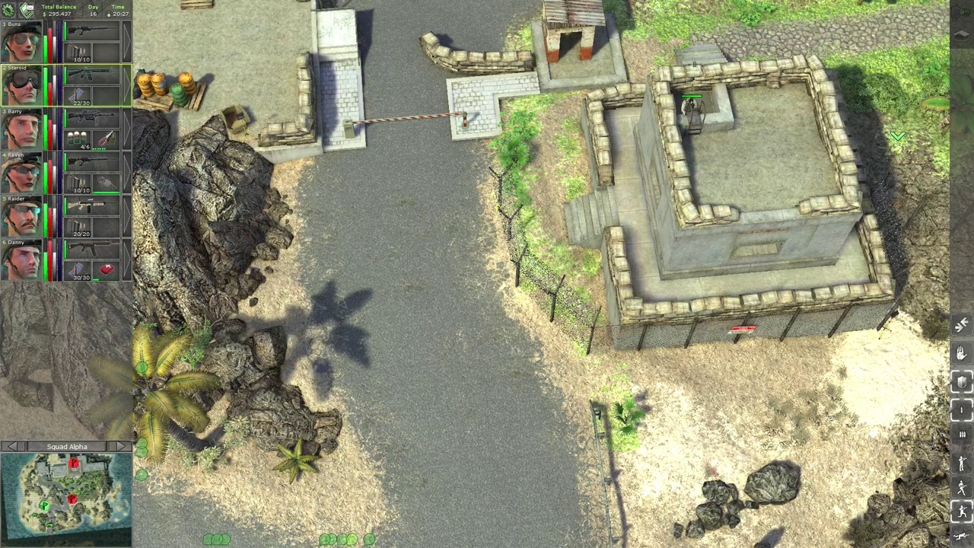
key("space")
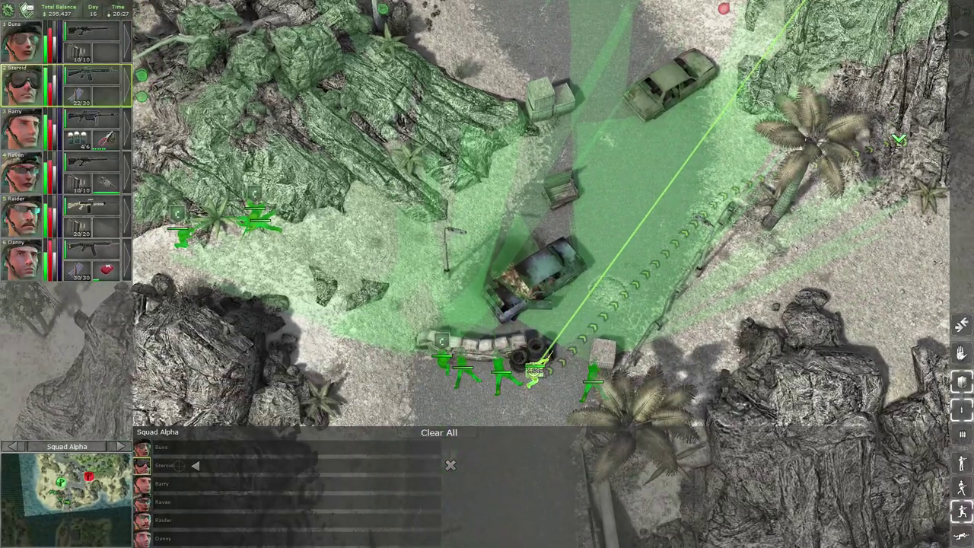
key("space")
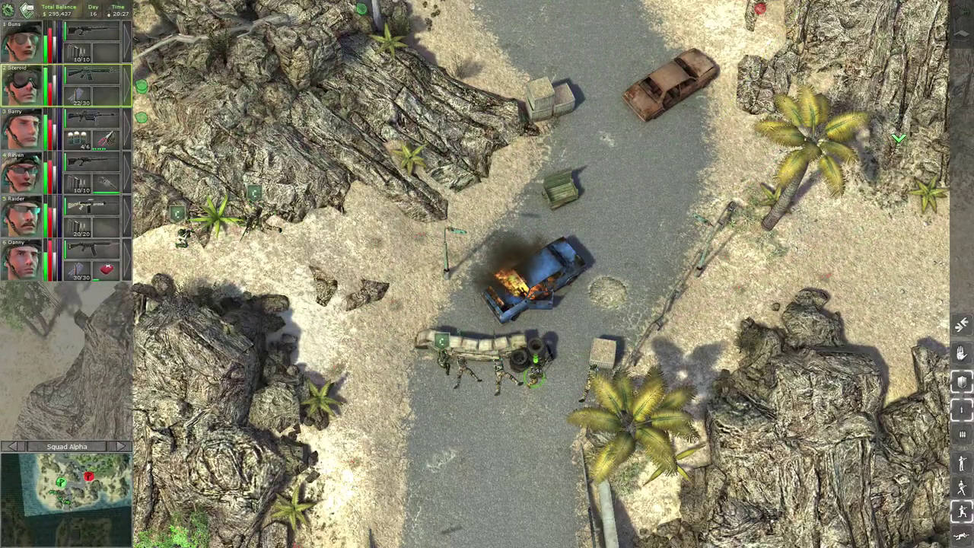
key("space")
key("space")
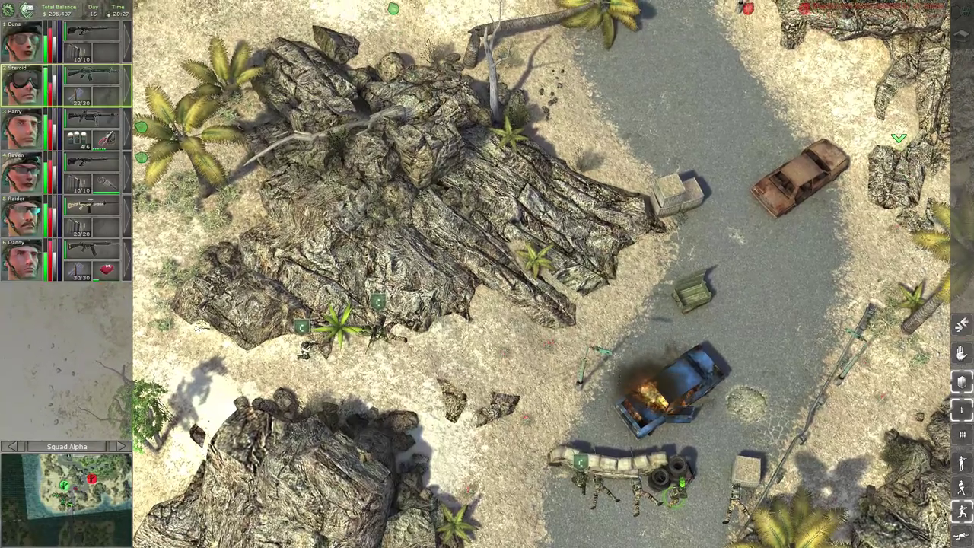
key("space")
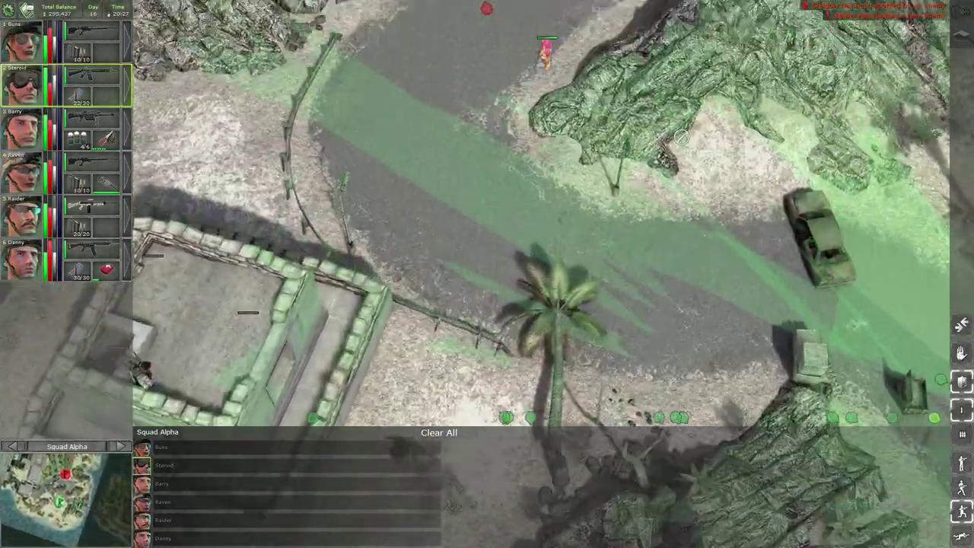
Jump to Squad Charlie's area with Tab and select Fidel.
key("Tab")
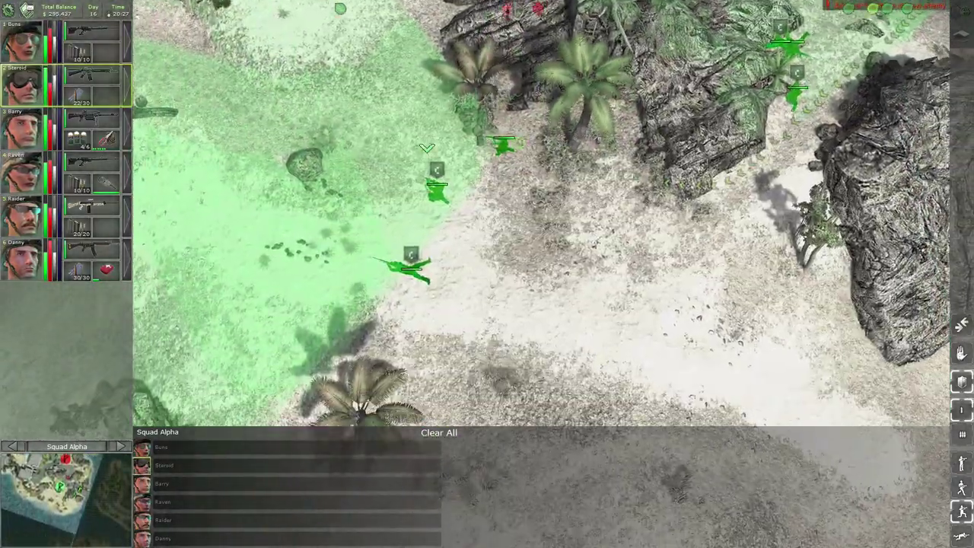
left_click(438, 186)
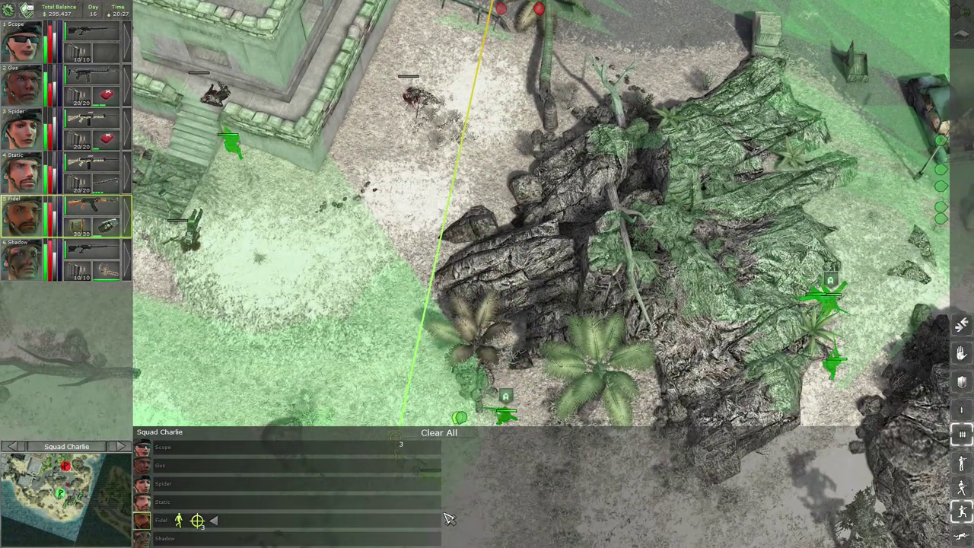
Clear Fidel's planned orders and toggle pause repeatedly as Charlie's attack unfolds.
left_click(452, 524)
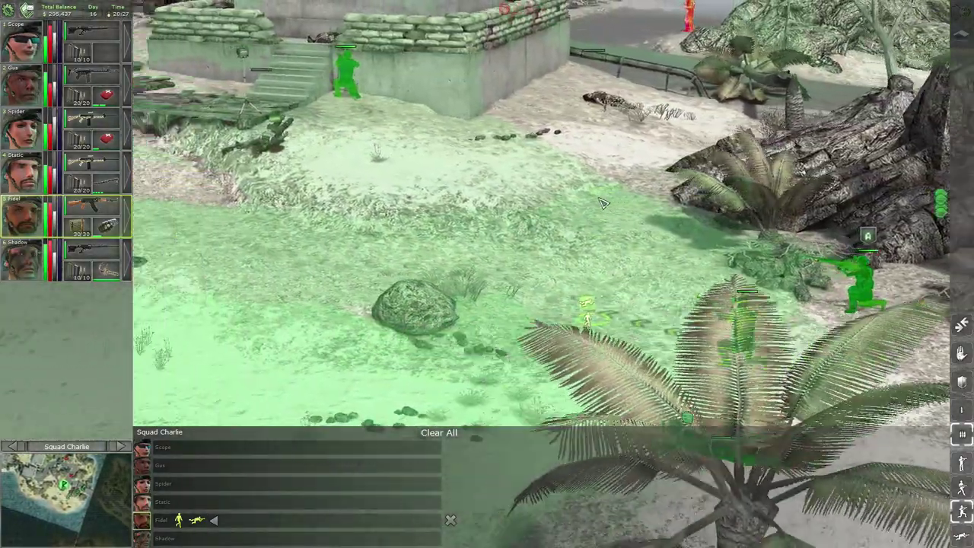
key("space")
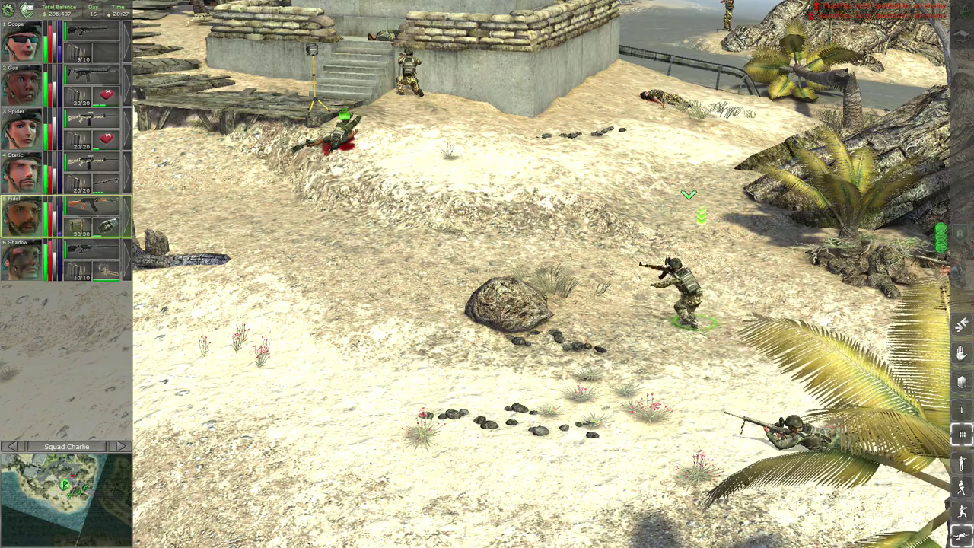
key("space")
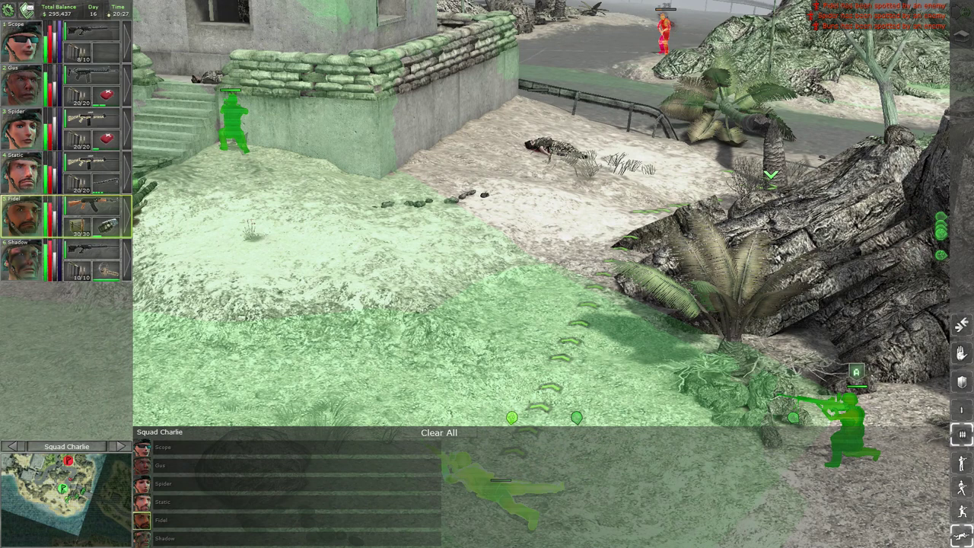
key("space")
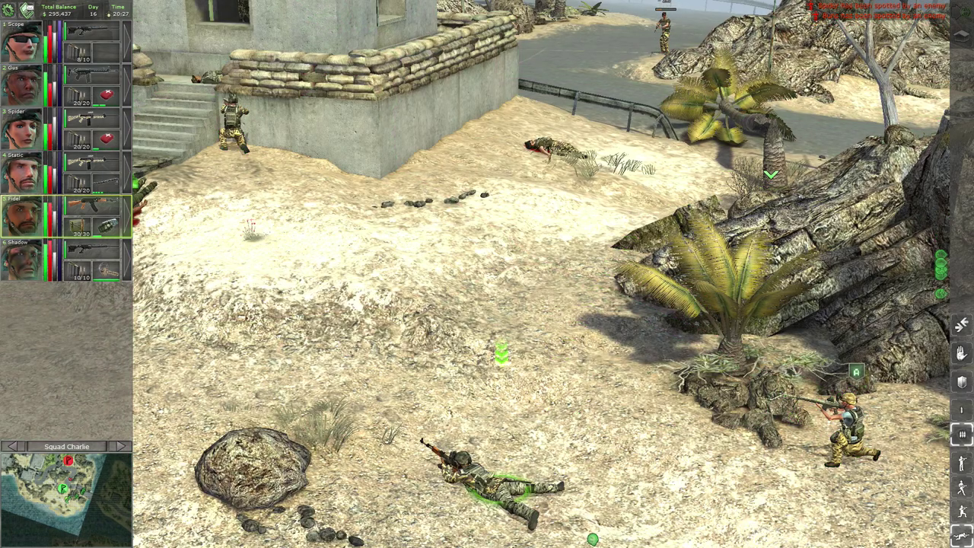
key("space")
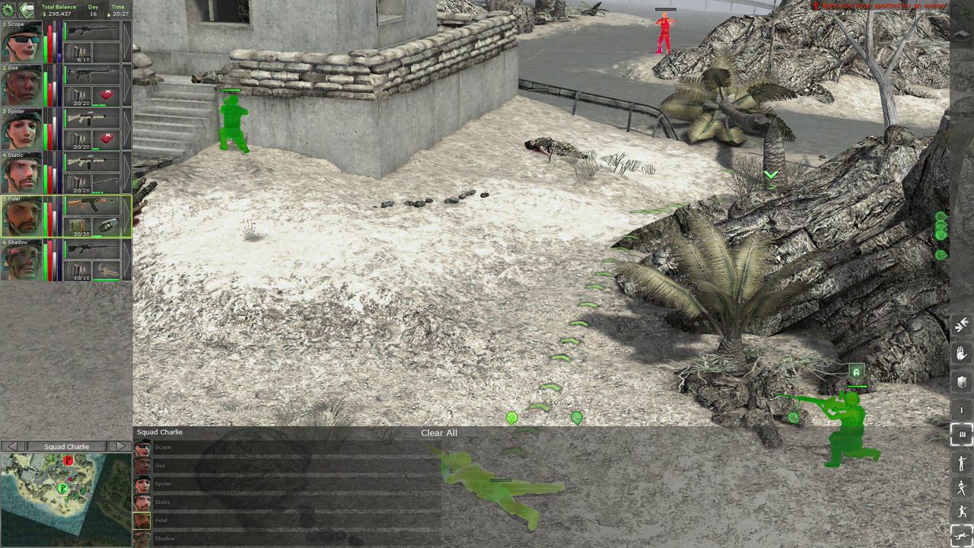
key("space")
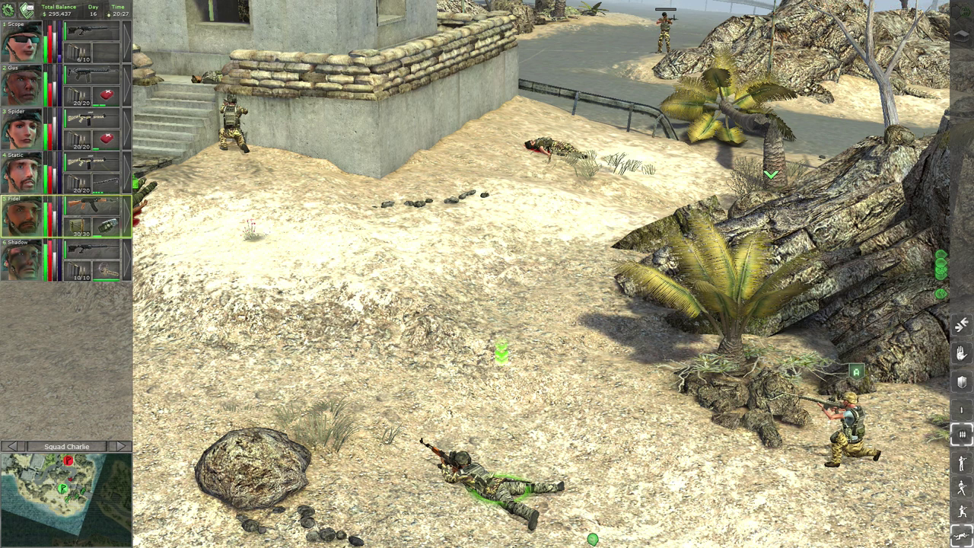
key("space")
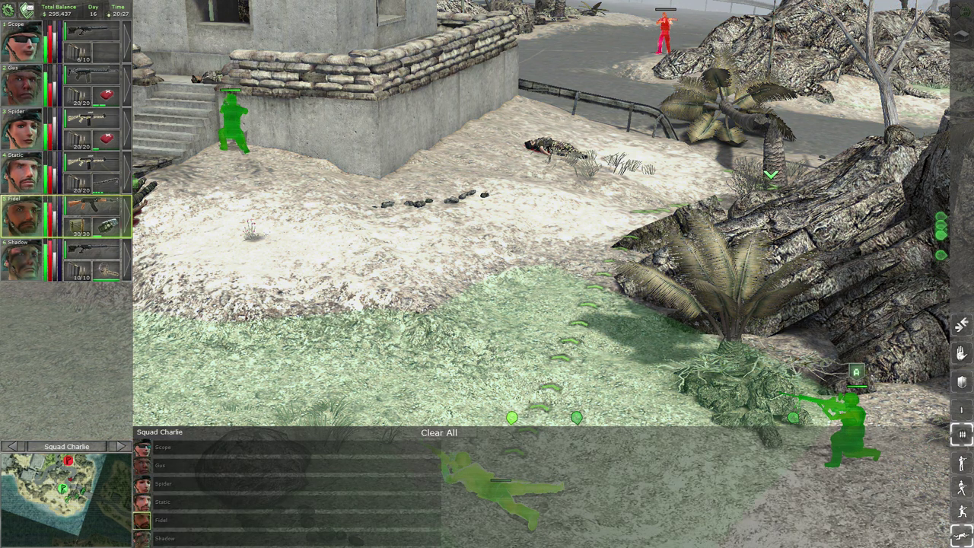
key("space")
key("space")
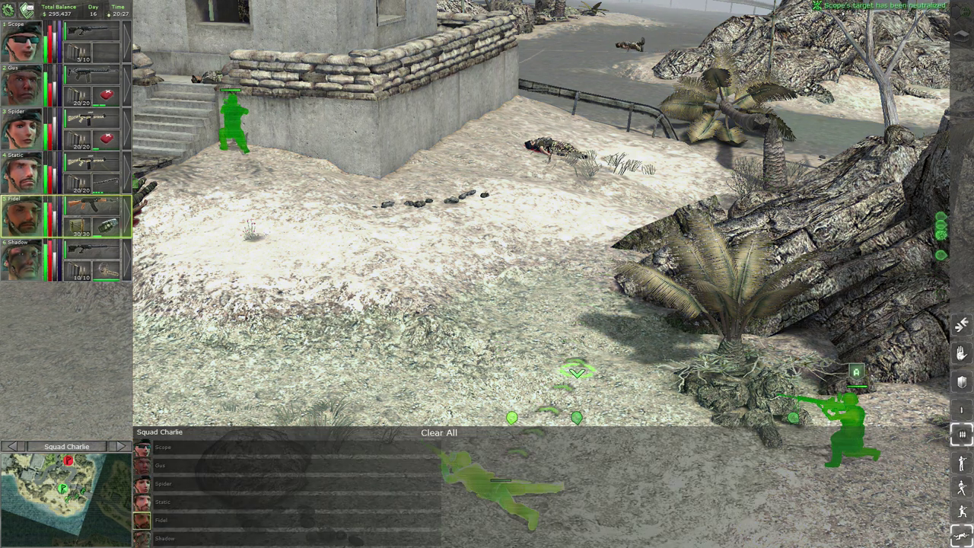
Reroute Fidel to a nearer spot on the sand, survey the road and bunker, resume.
key("Down")
key("Right")
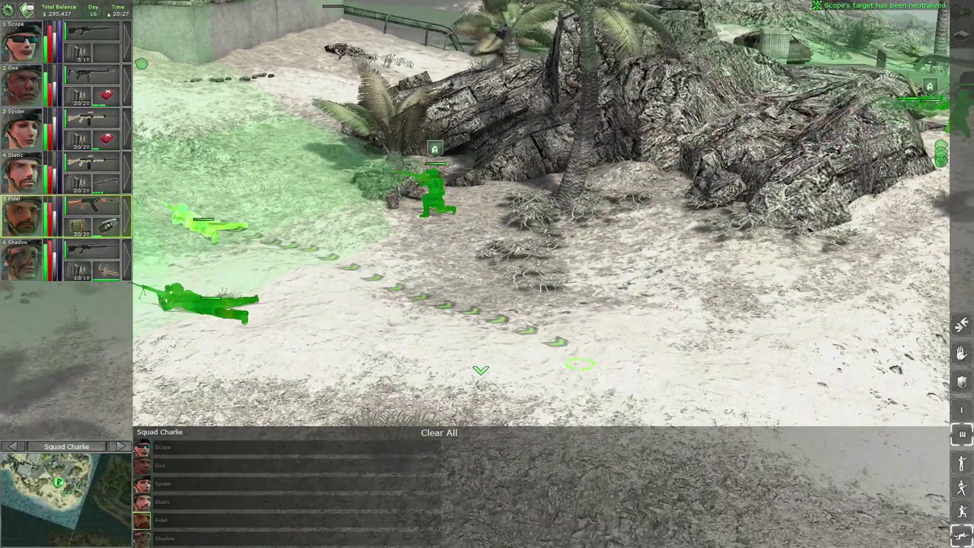
left_click(200, 338)
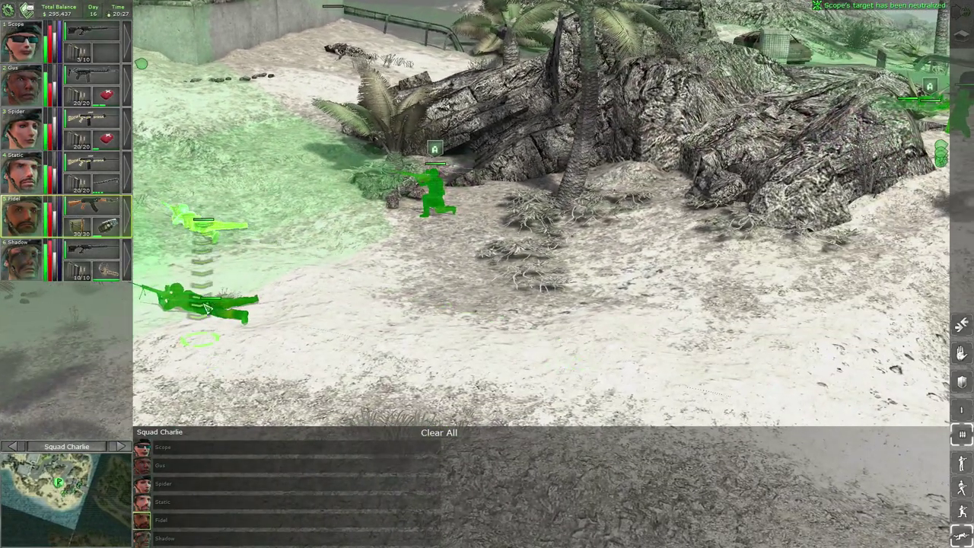
key("Right")
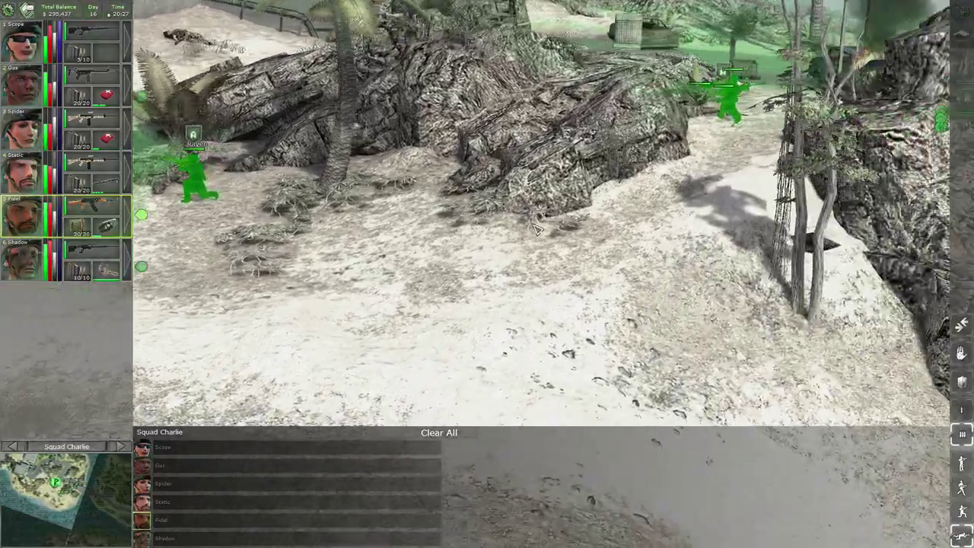
scroll(523, 231, "up", 3)
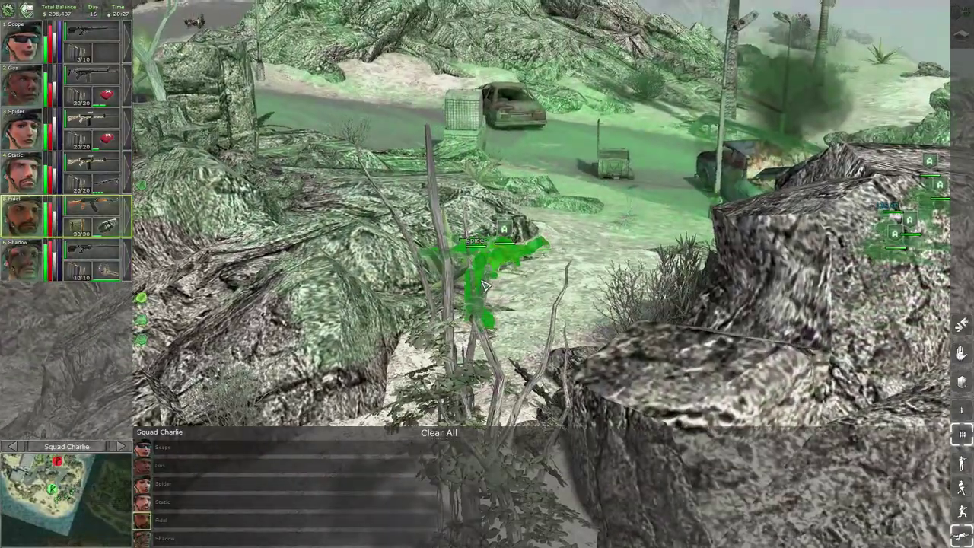
key("Right")
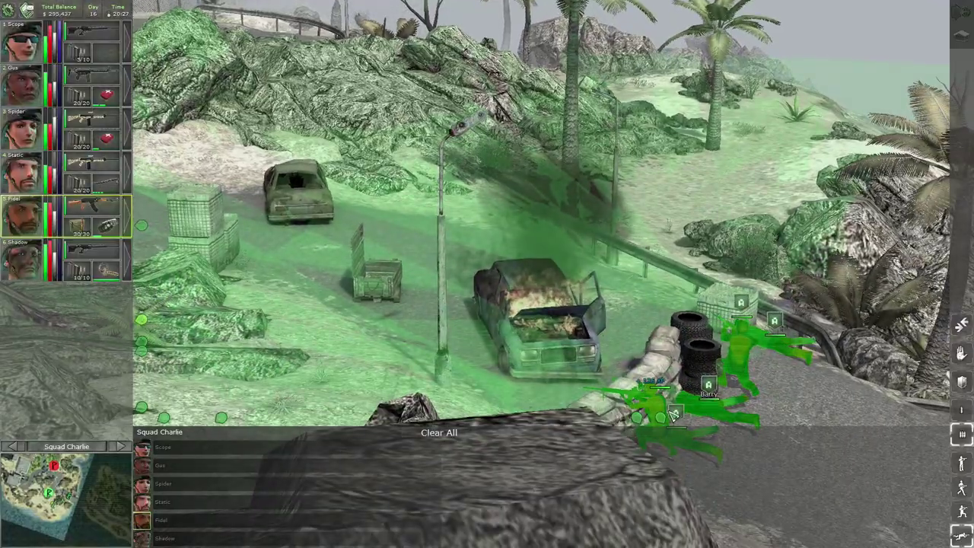
key("Left")
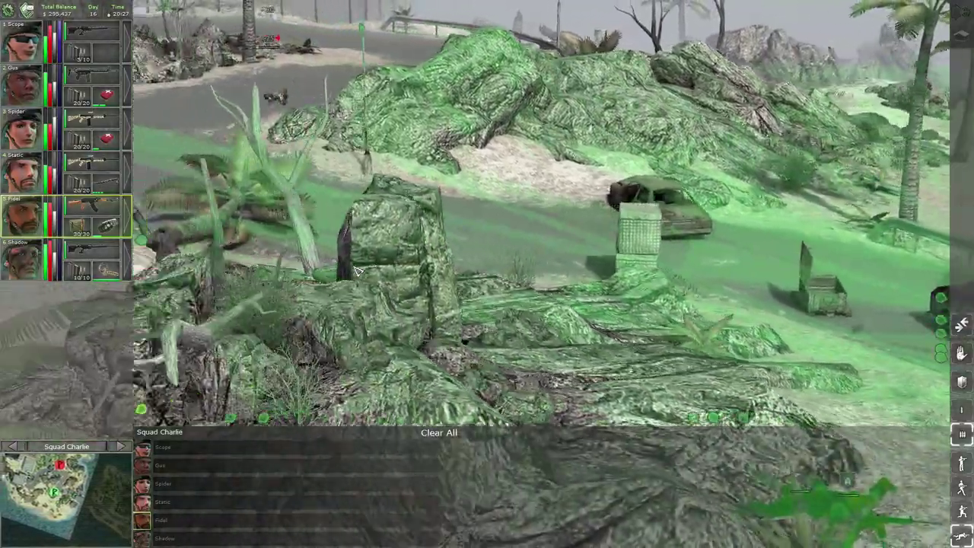
key("Left")
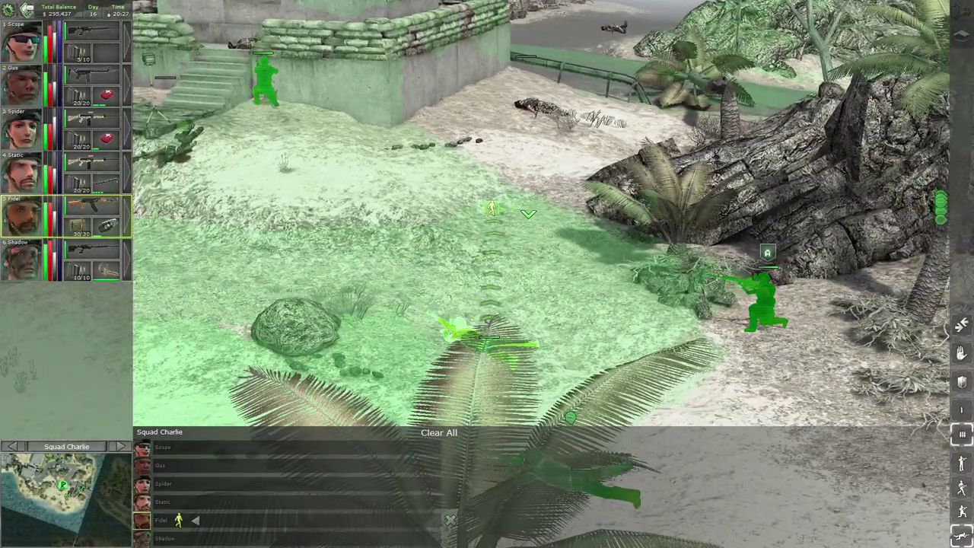
key("space")
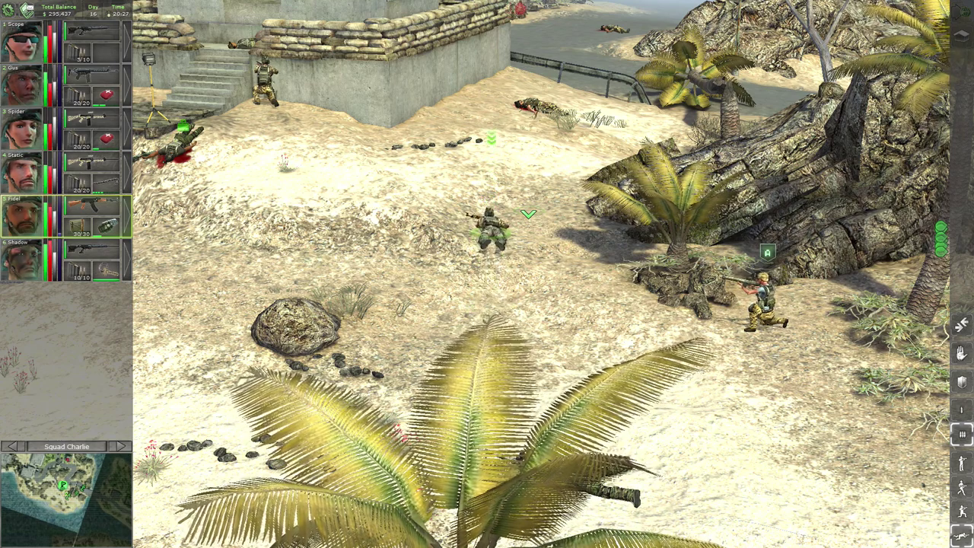
Scan the fort and rocks, resume until the road enemy falls, then pause again.
key("space")
scroll(533, 223, "up", 2)
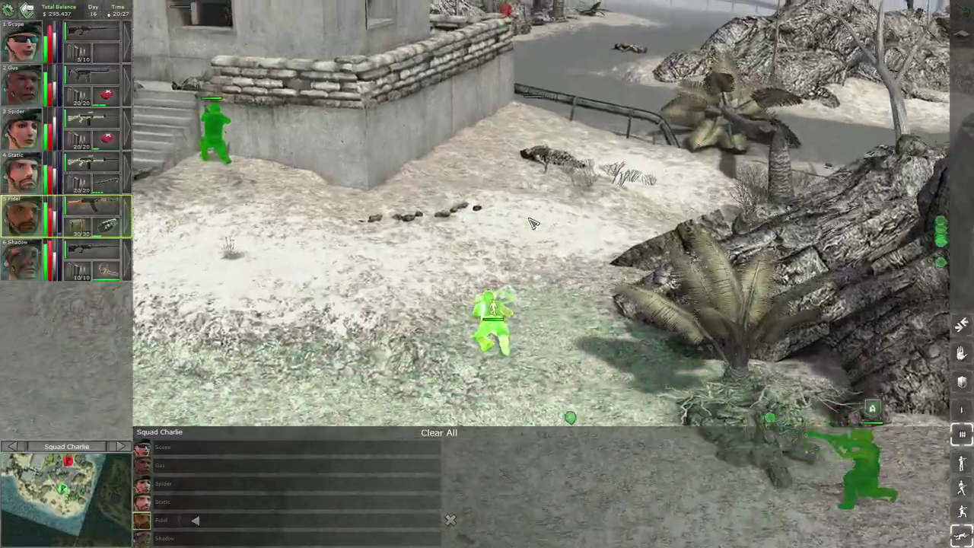
scroll(533, 223, "down", 3)
key("Up")
scroll(533, 223, "up", 2)
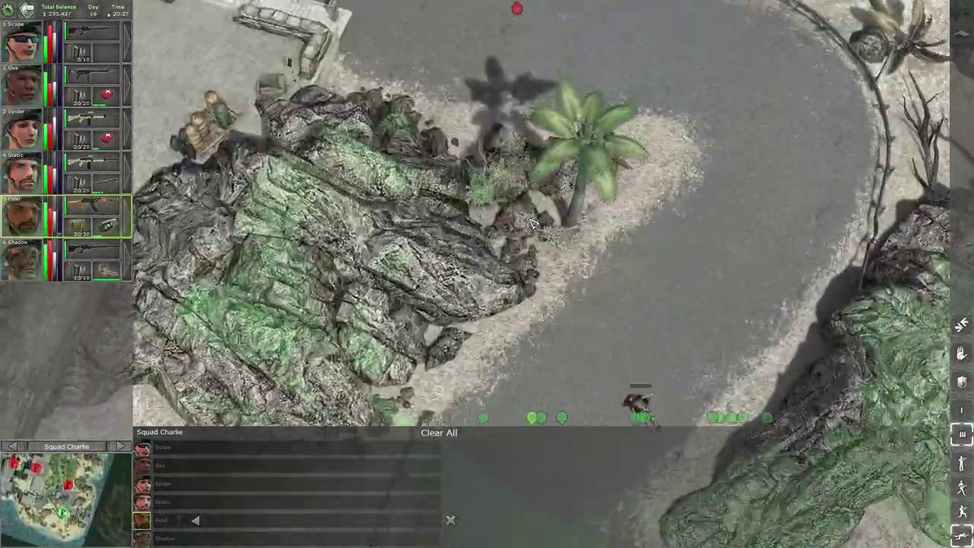
scroll(533, 223, "down", 3)
key("Up")
key("Down")
key("Down")
scroll(533, 223, "up", 3)
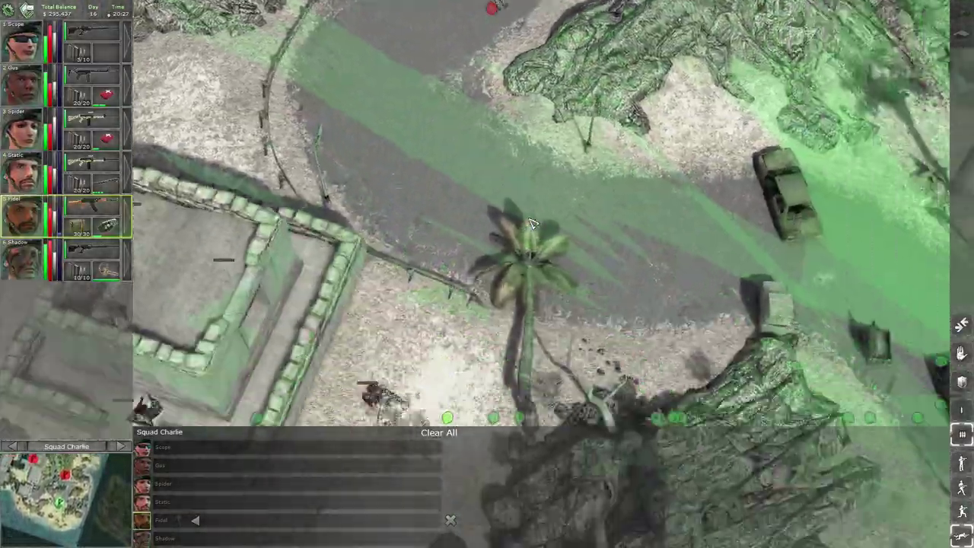
key("Up")
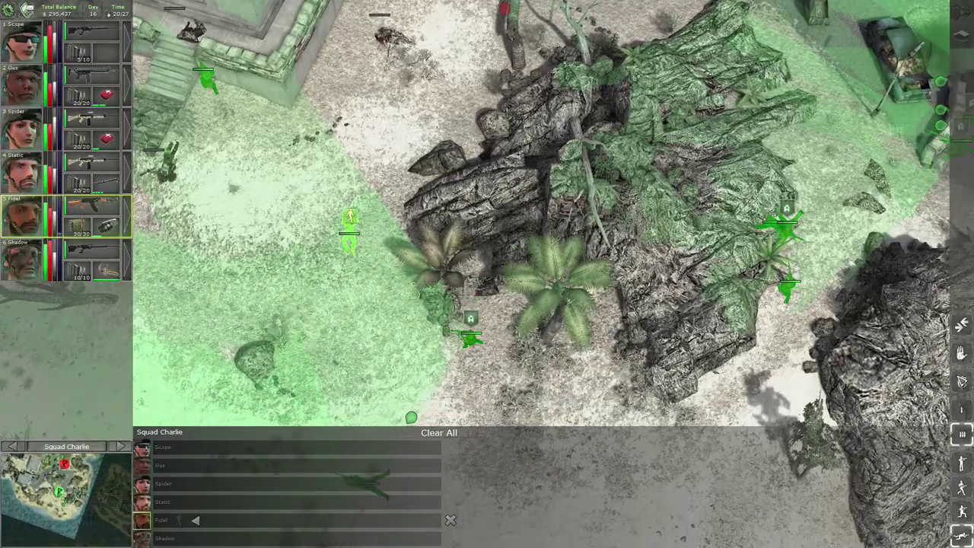
key("space")
key("Left")
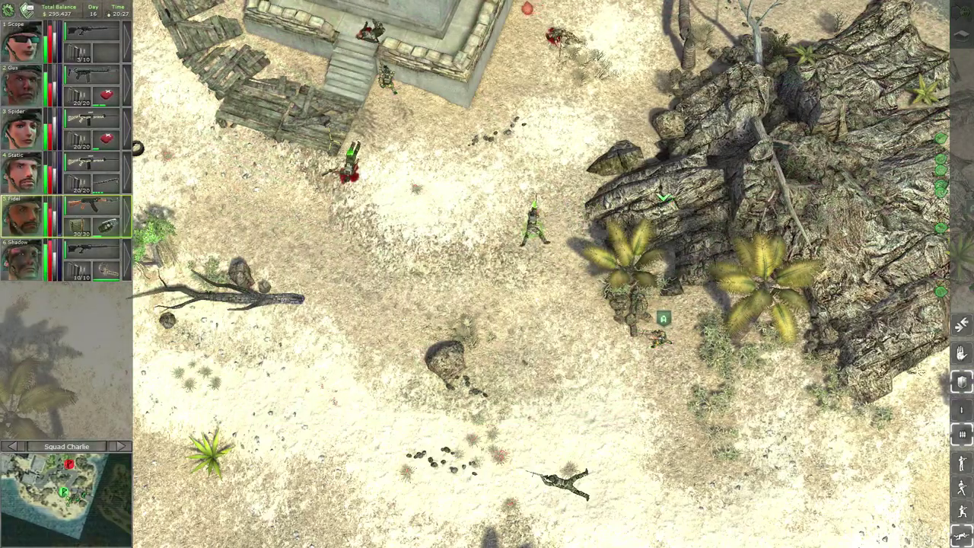
scroll(663, 197, "up", 5)
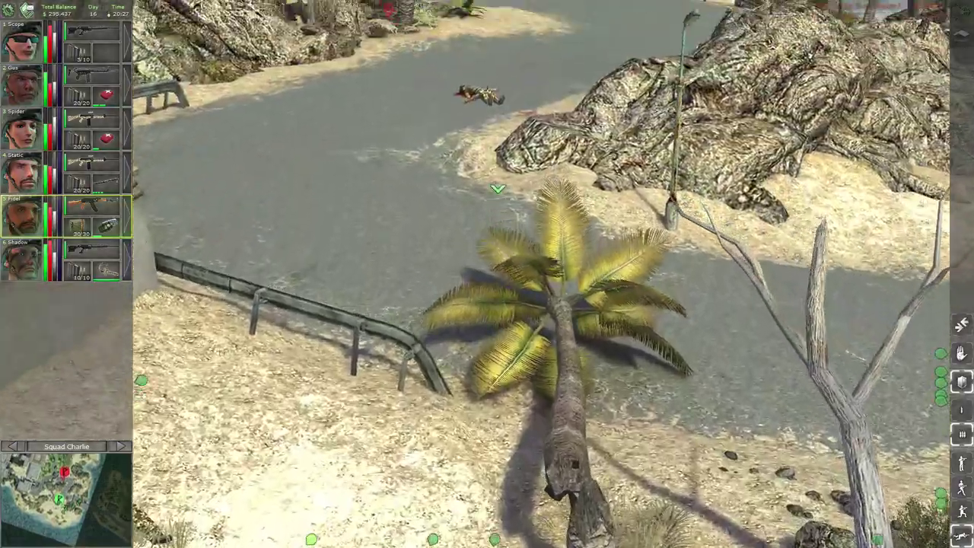
key("Left")
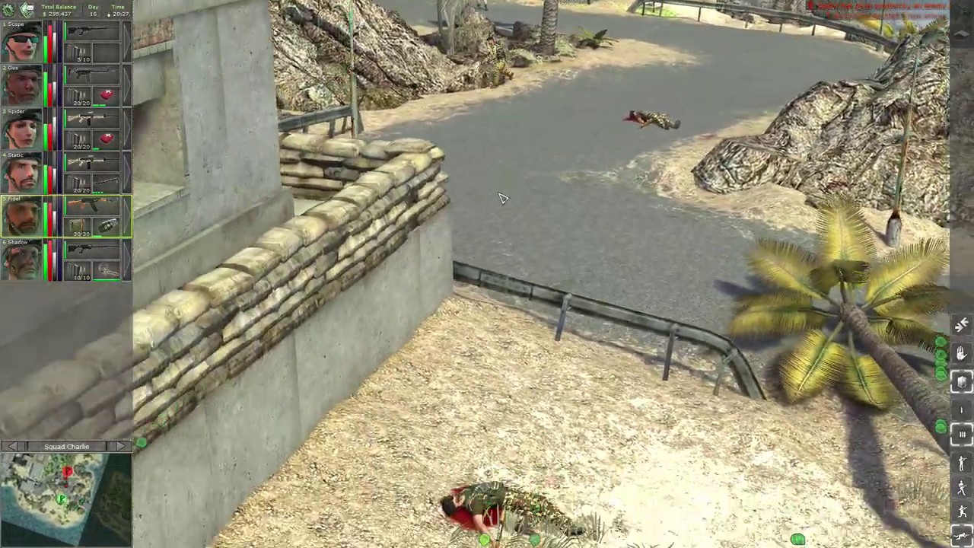
key("space")
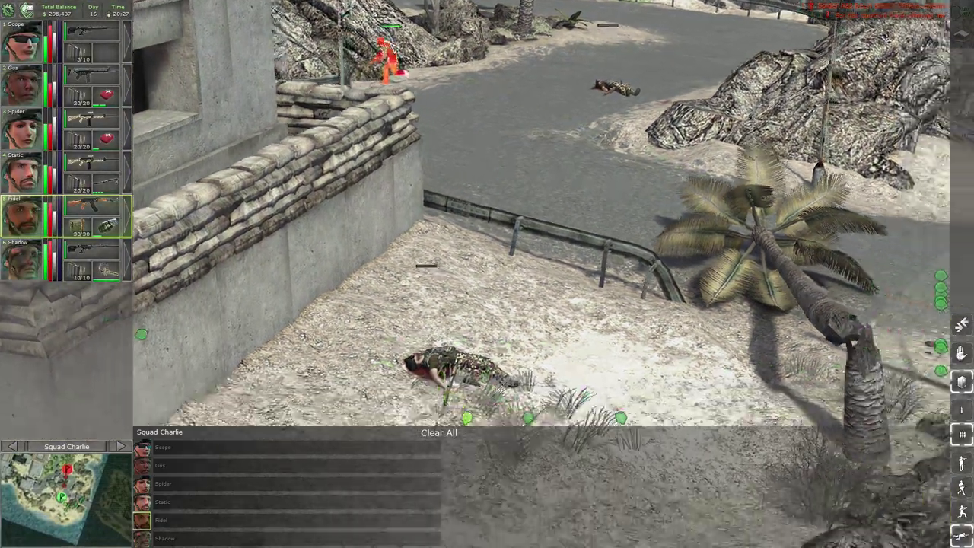
key("Down")
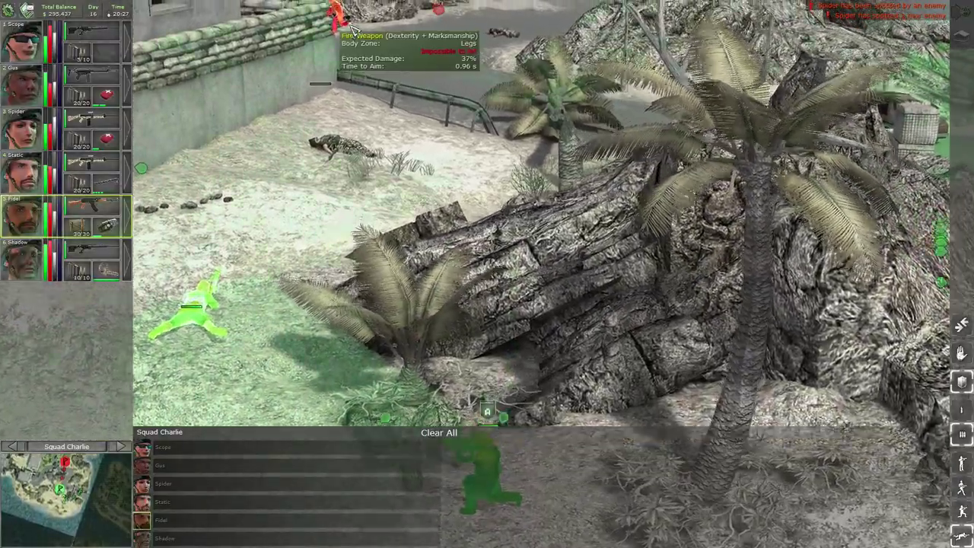
Take control of Gus at the sandbag bunker, let the fight resolve, then pause again.
key("Left")
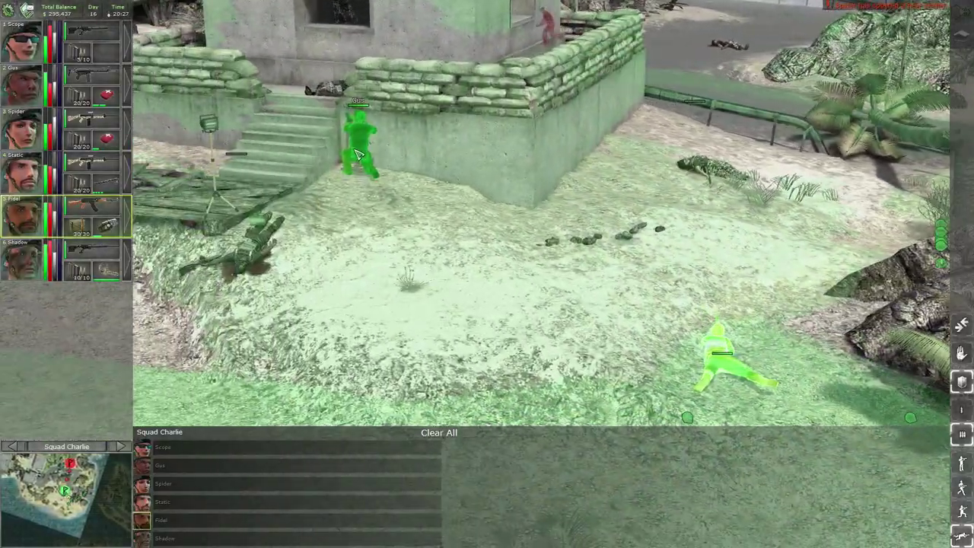
left_click(358, 154)
key("Left")
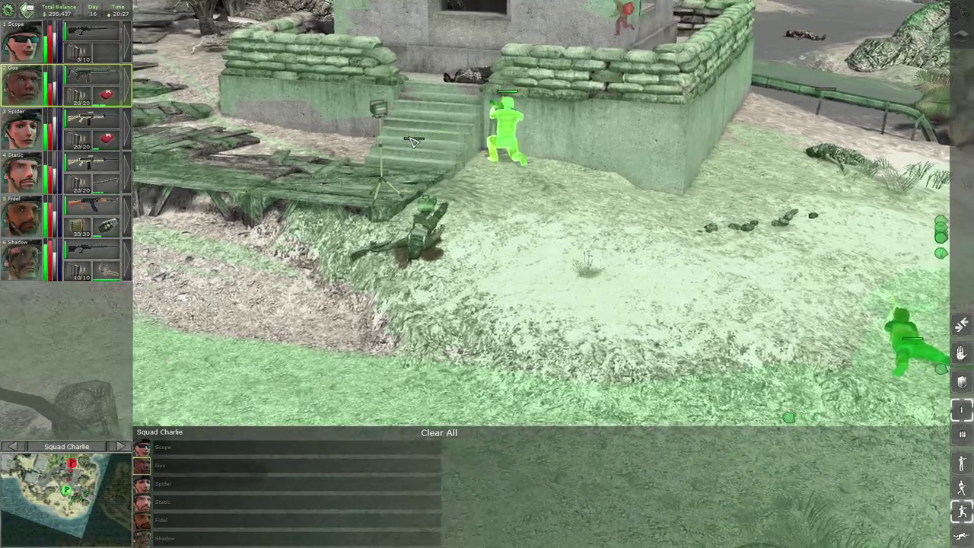
scroll(411, 142, "up", 3)
key("Left")
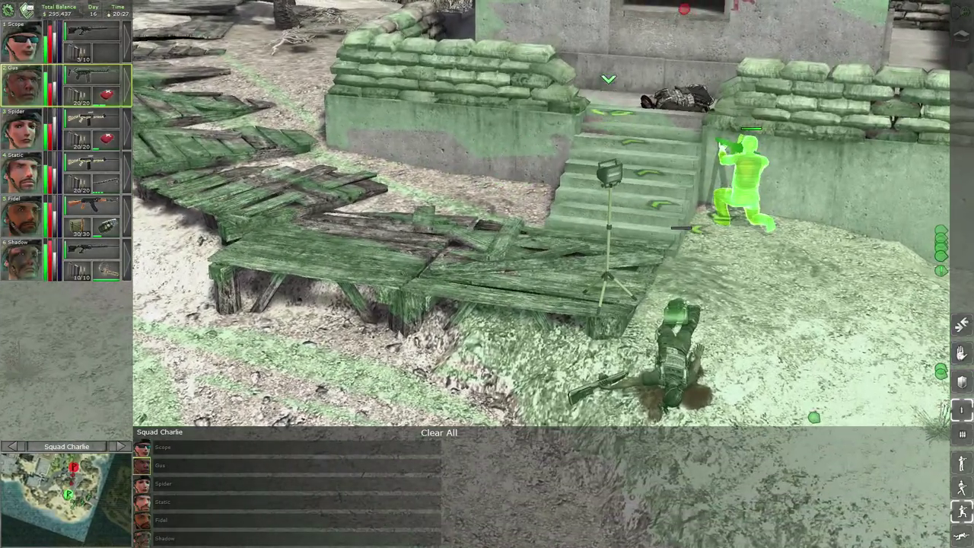
key("space")
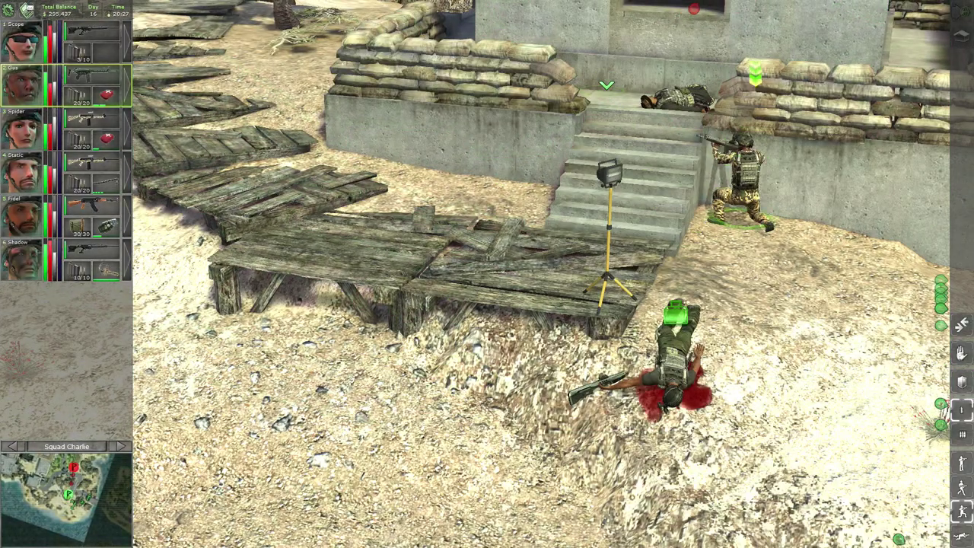
scroll(605, 88, "down", 5)
scroll(607, 89, "down", 3)
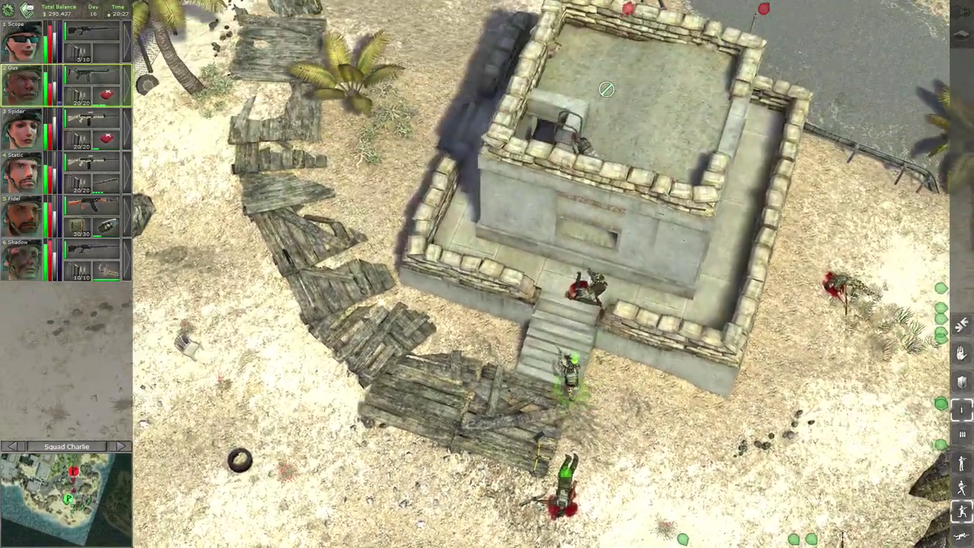
key("Right")
scroll(606, 85, "up", 4)
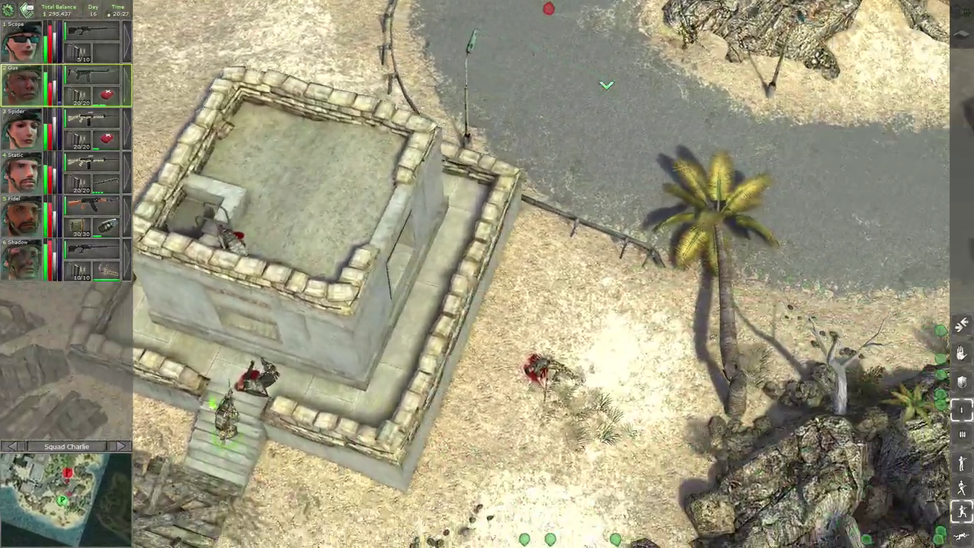
key("space")
scroll(606, 85, "down", 1)
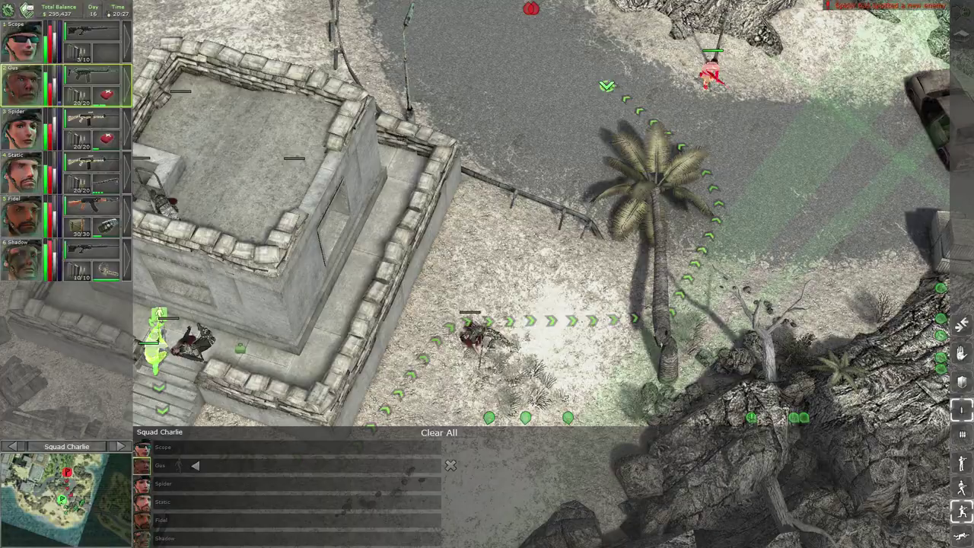
At the burning-car barricade, select Scope, then plot Steroid's move south down the road.
key("Right")
key("Down")
key("Right")
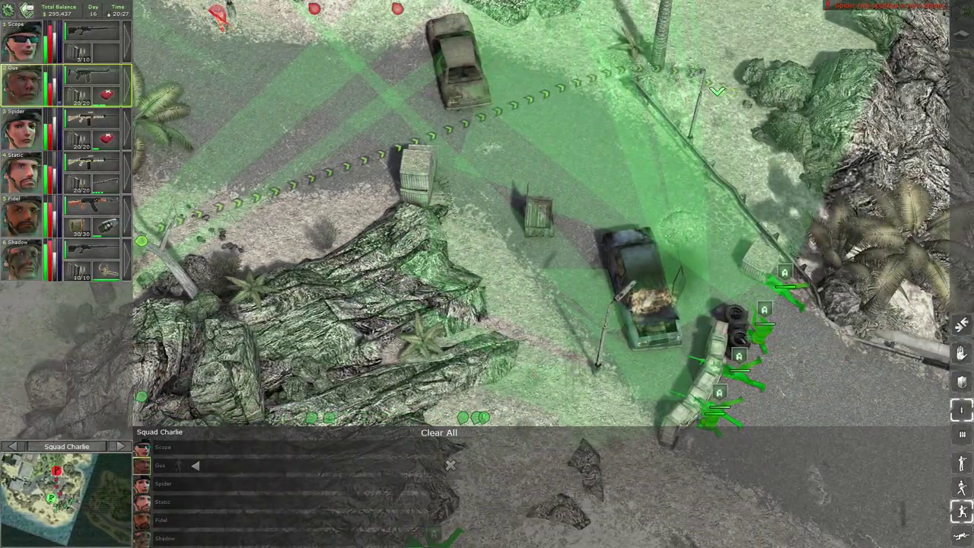
scroll(722, 109, "up", 2)
scroll(554, 223, "up", 3)
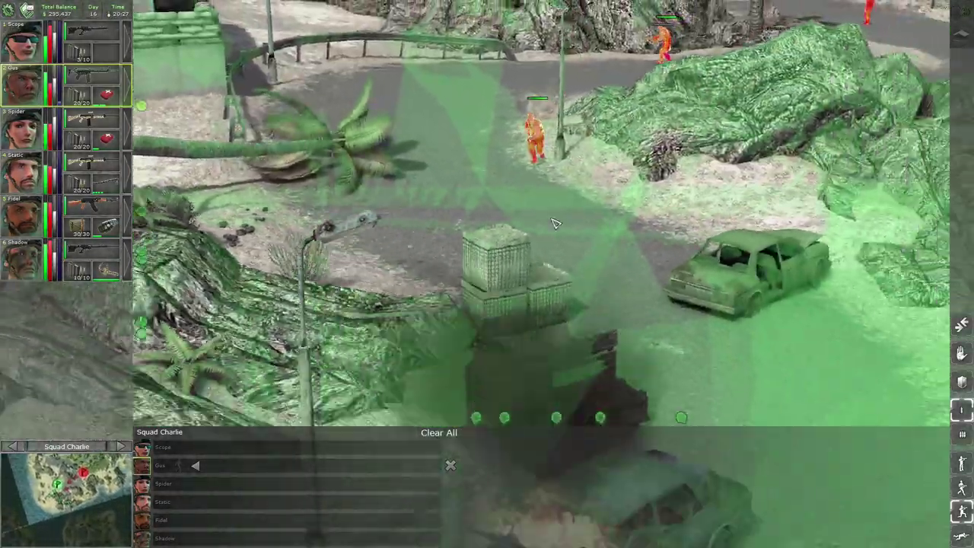
scroll(555, 223, "down", 3)
key("Down")
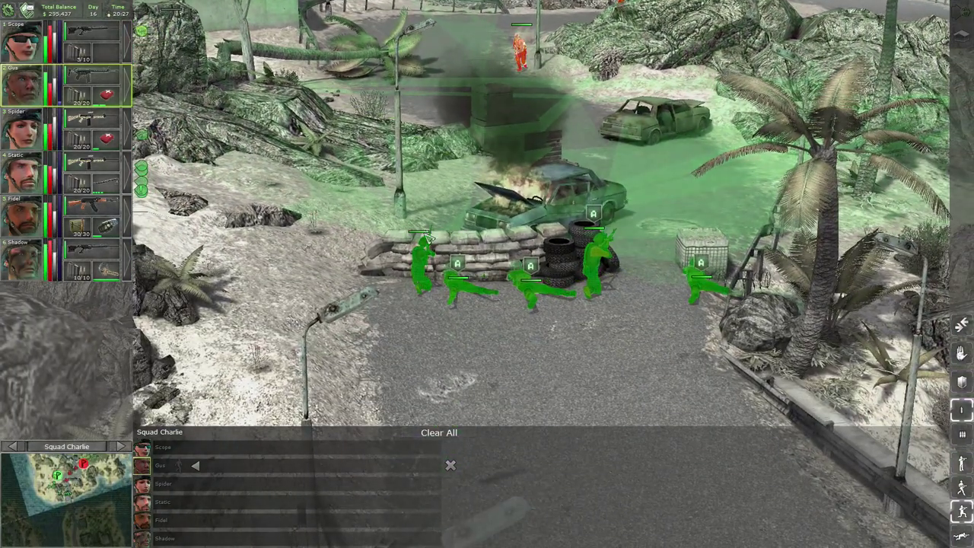
left_click(425, 256)
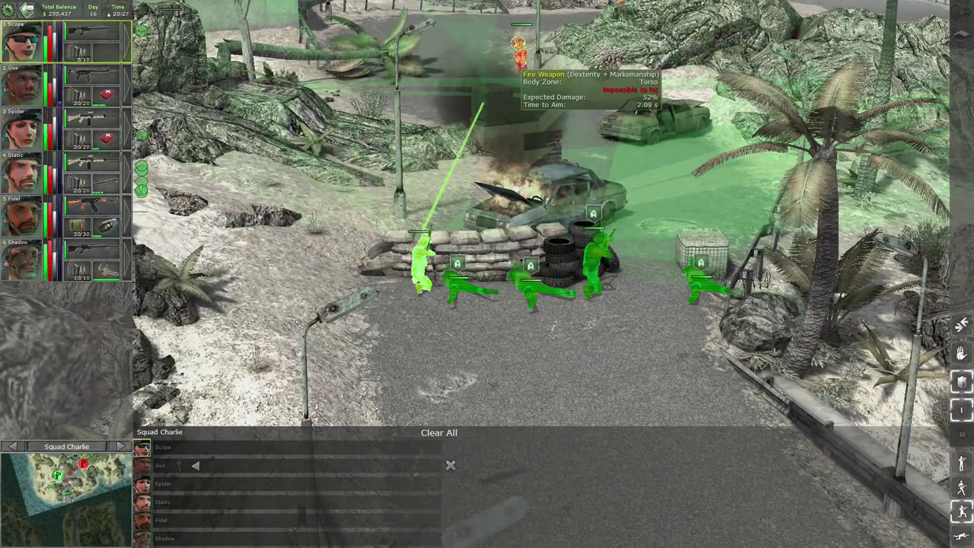
left_click(593, 268)
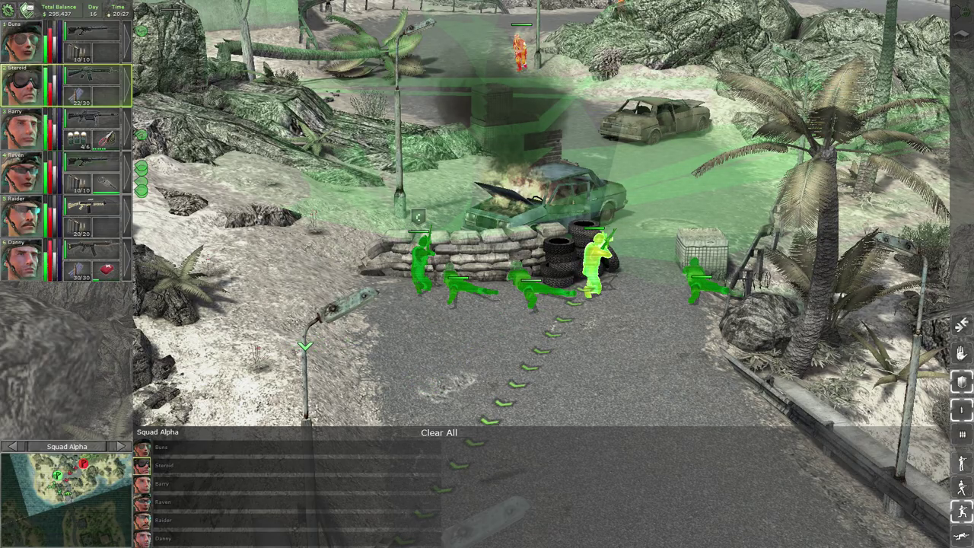
In Steroid's inventory, move the Frag Grenade from his backpack into his hand slot.
key("i")
left_click_drag(391, 333, 501, 192)
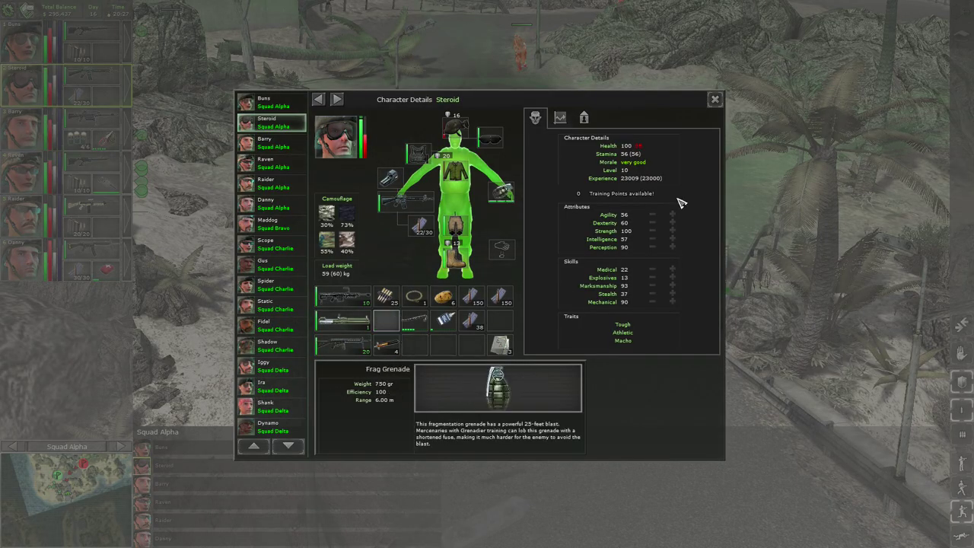
key("i")
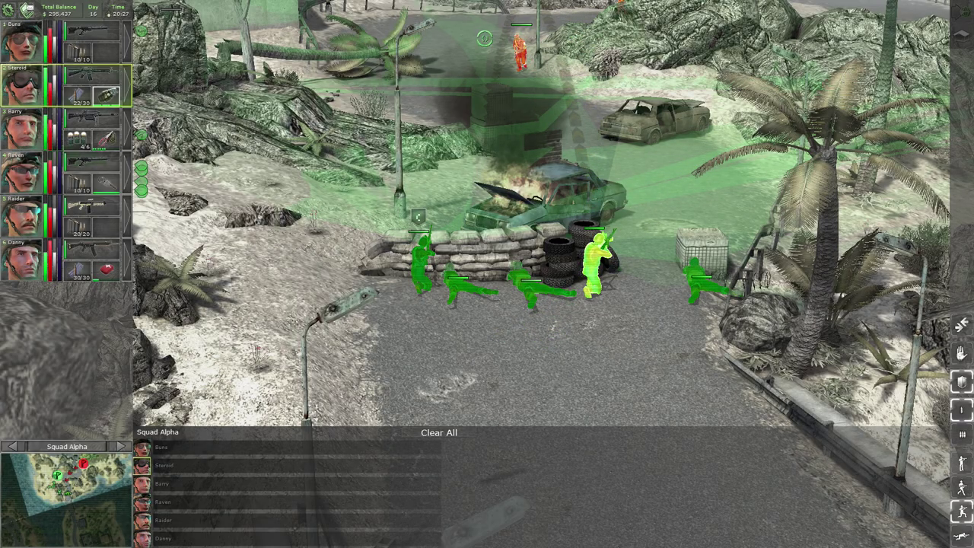
Send Raider to the crate, let the action run, then queue his shot up the road.
key("d")
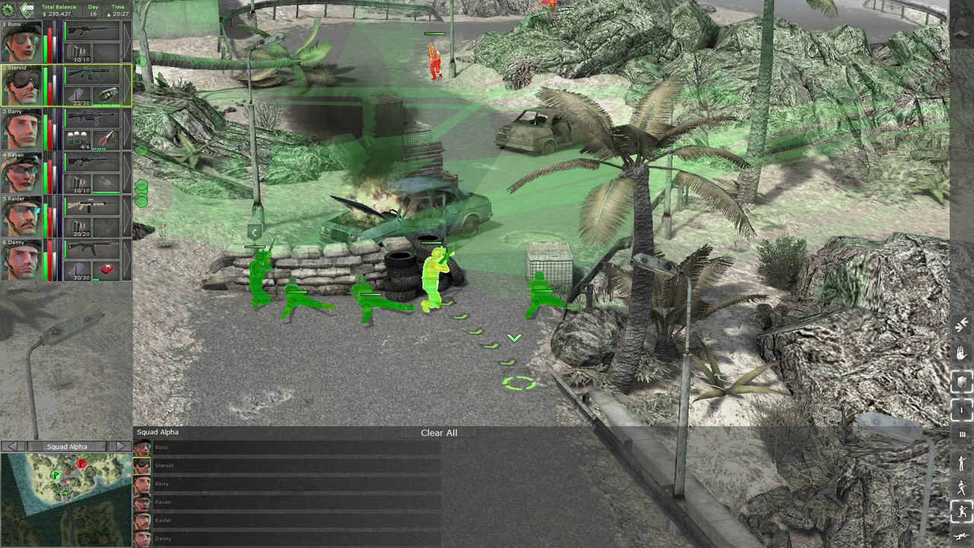
left_click(543, 290)
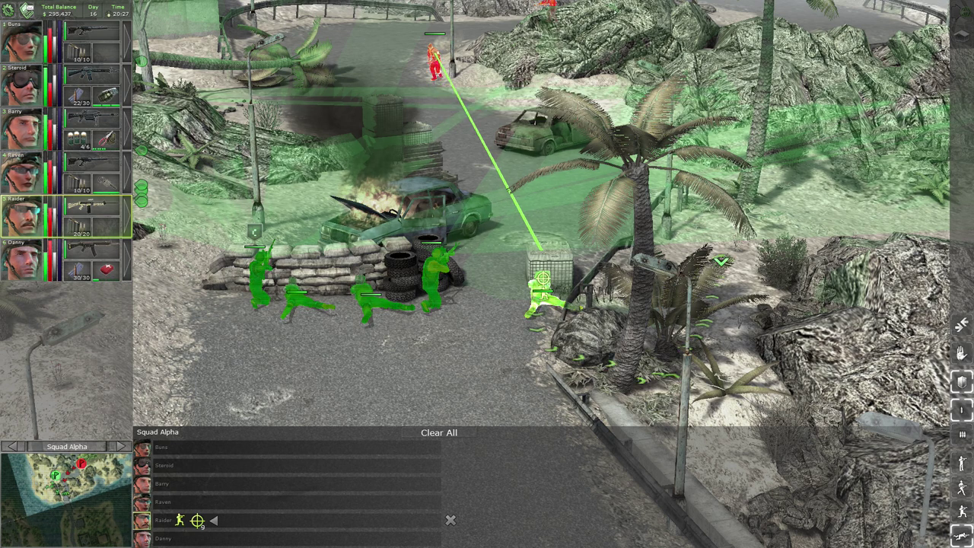
key("space")
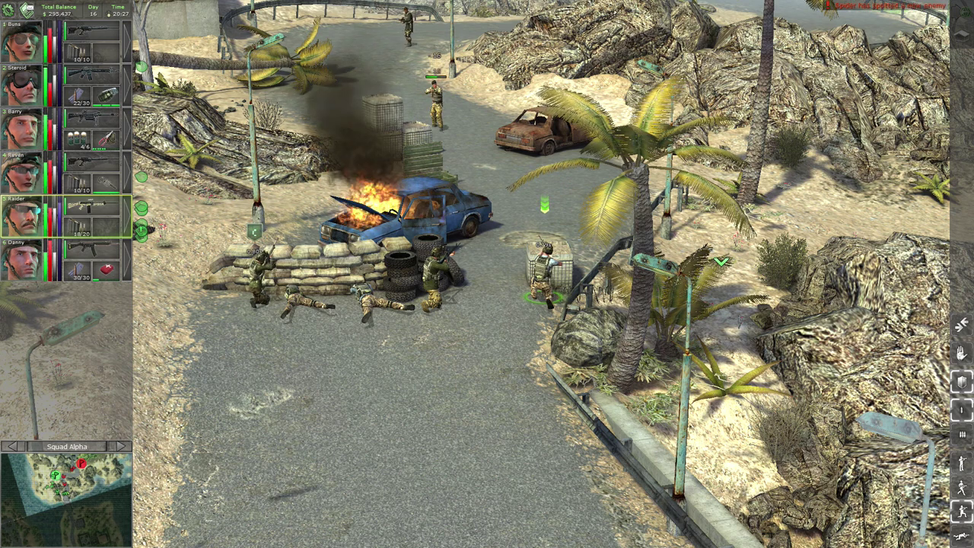
key("space")
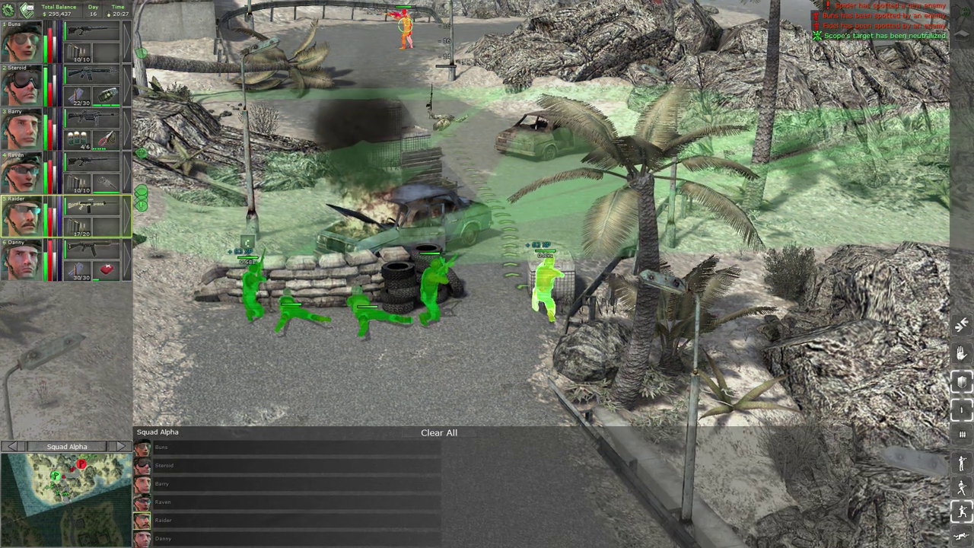
left_click(406, 26)
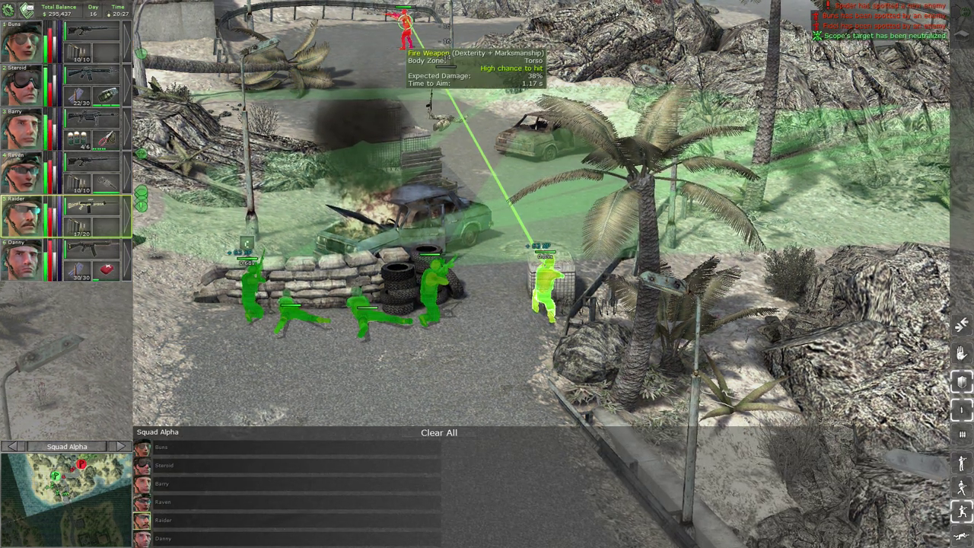
Queue Squad Charlie's Scope to fire at the same enemy, then bring Fidel into view.
key("Tab")
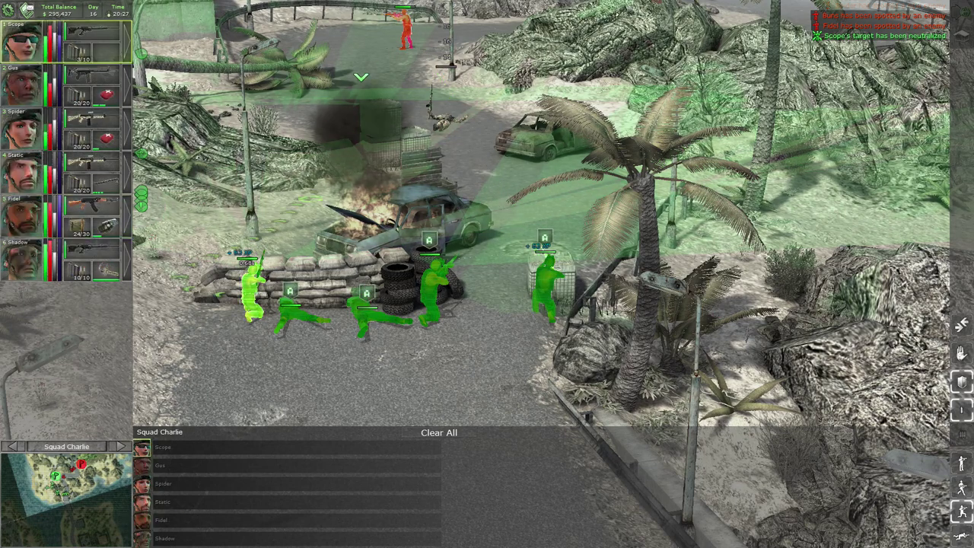
left_click(405, 31)
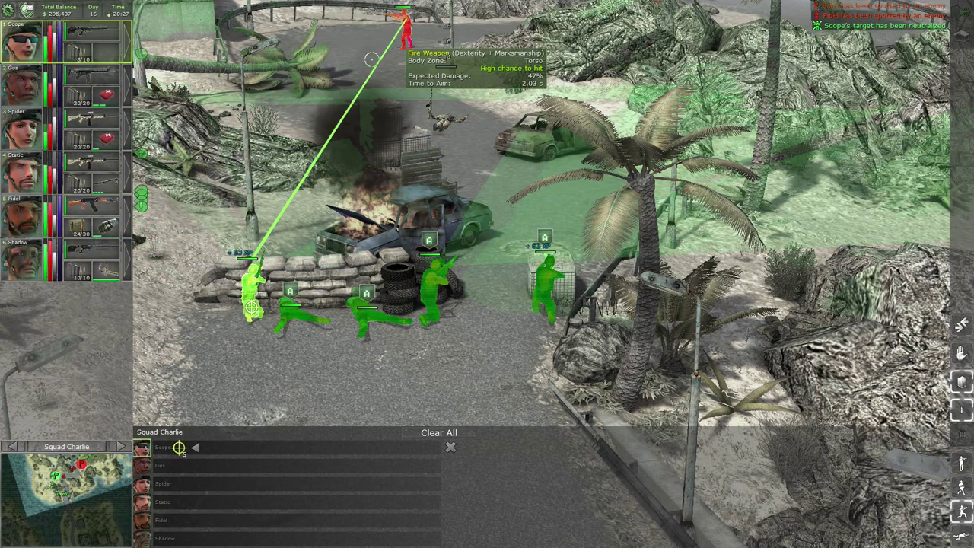
double_click(25, 220)
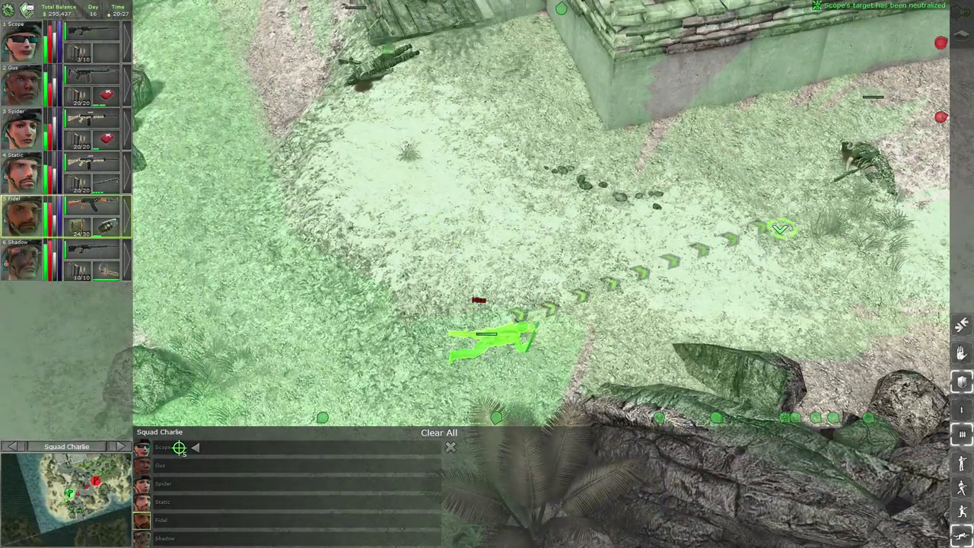
key("d")
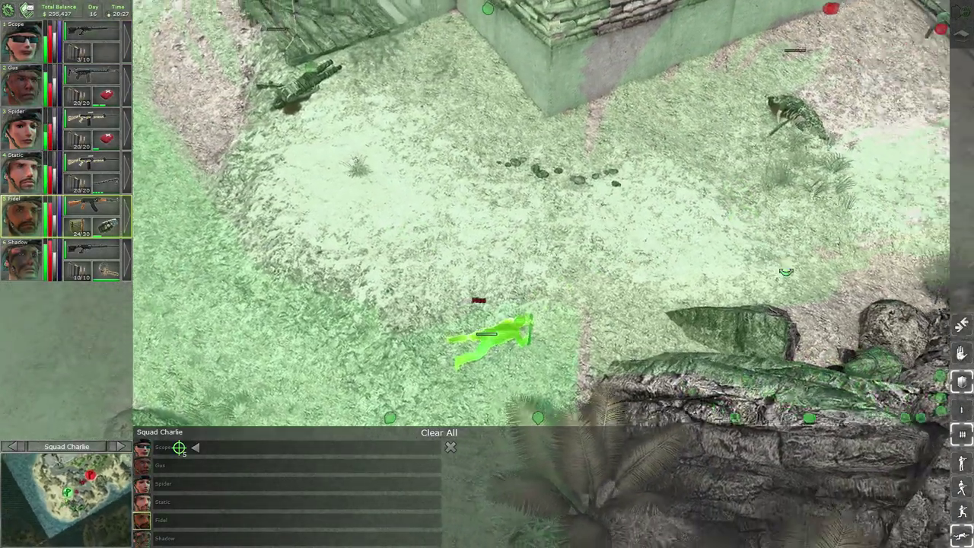
key("q")
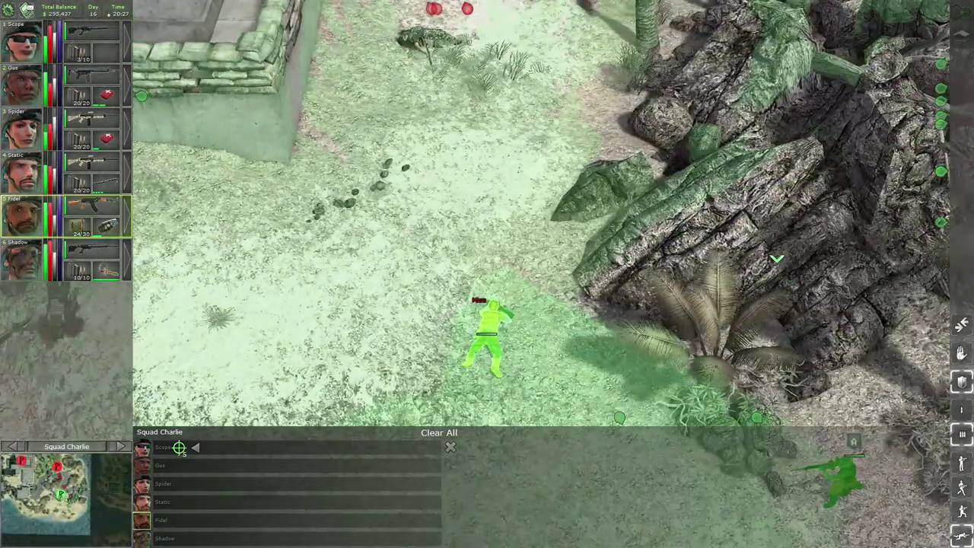
scroll(452, 96, "up", 2)
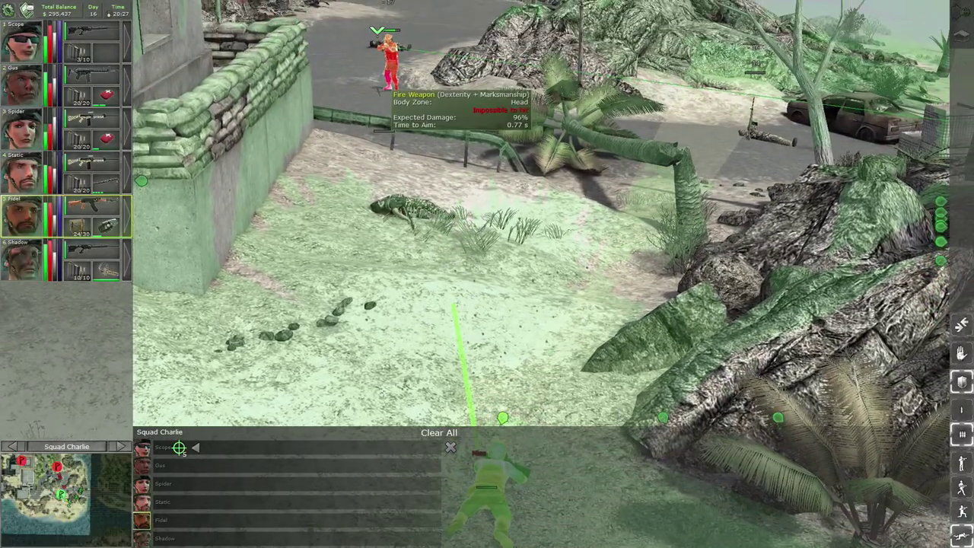
scroll(394, 64, "down", 3)
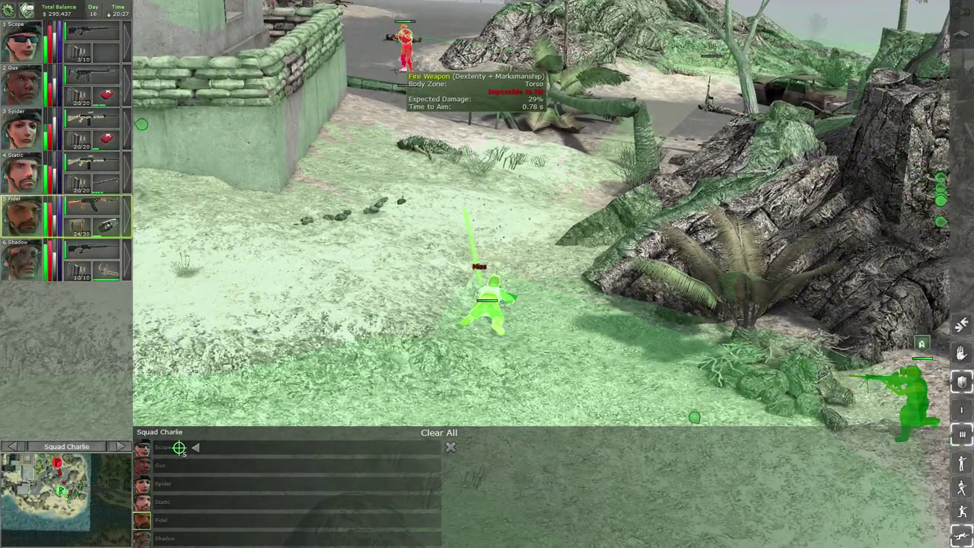
scroll(380, 272, "down", 3)
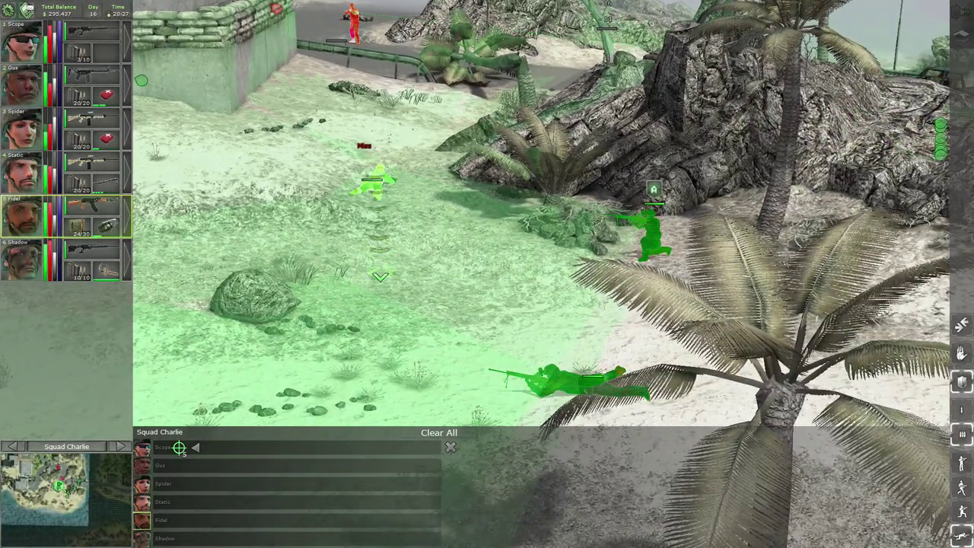
Send Fidel running across the sand, let the fight play, then pause and select Spider.
left_click(380, 275)
key("space")
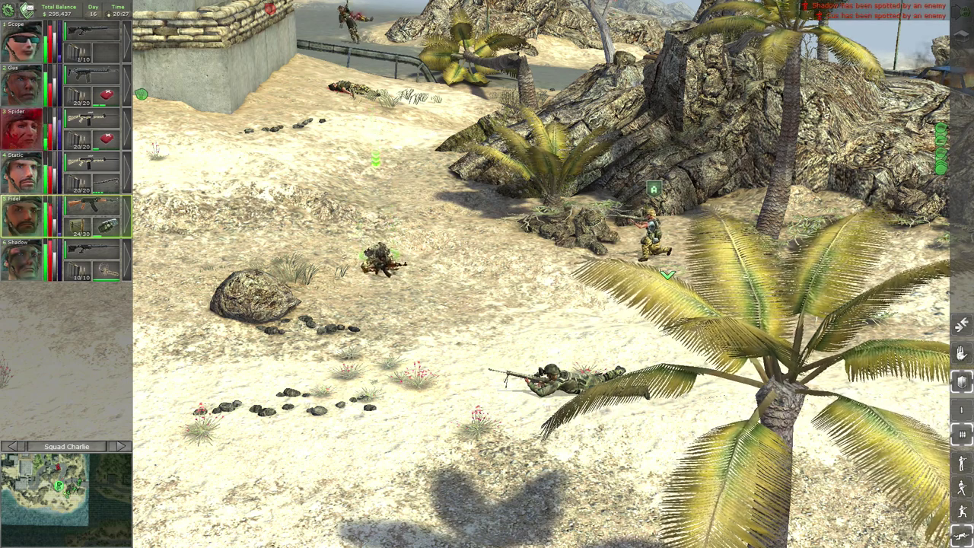
key("space")
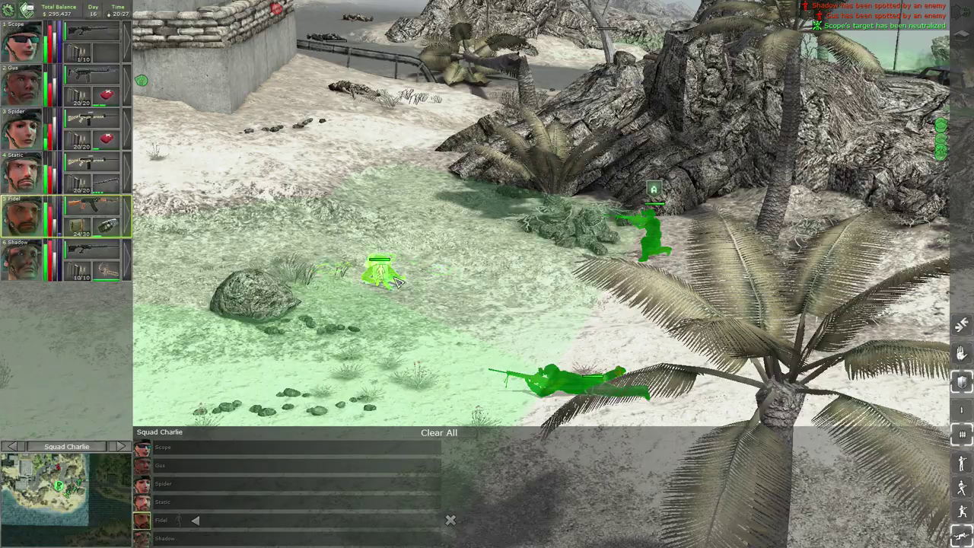
key("3")
key("3")
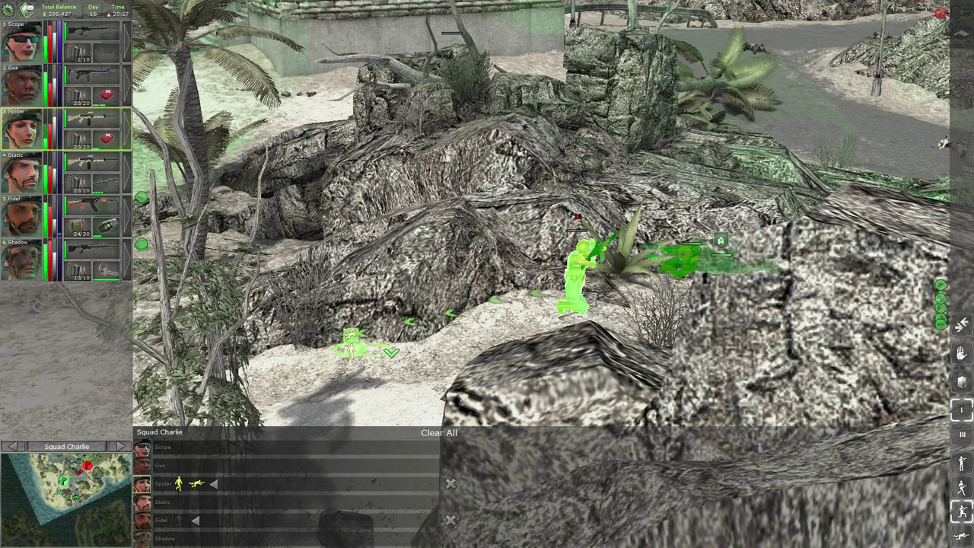
Briefly resume and re-pause, order Gus onto the bunker's lower ledge, then resume play.
key("space")
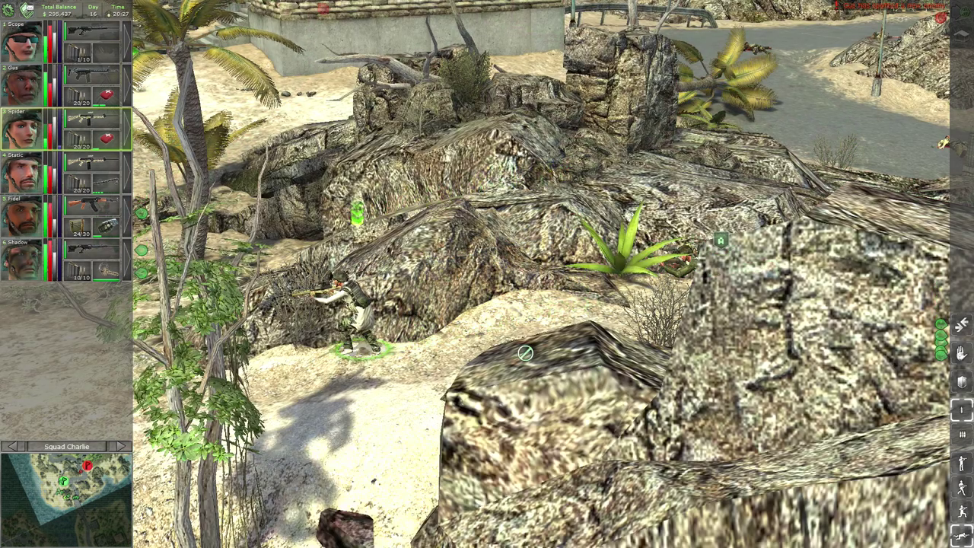
key("space")
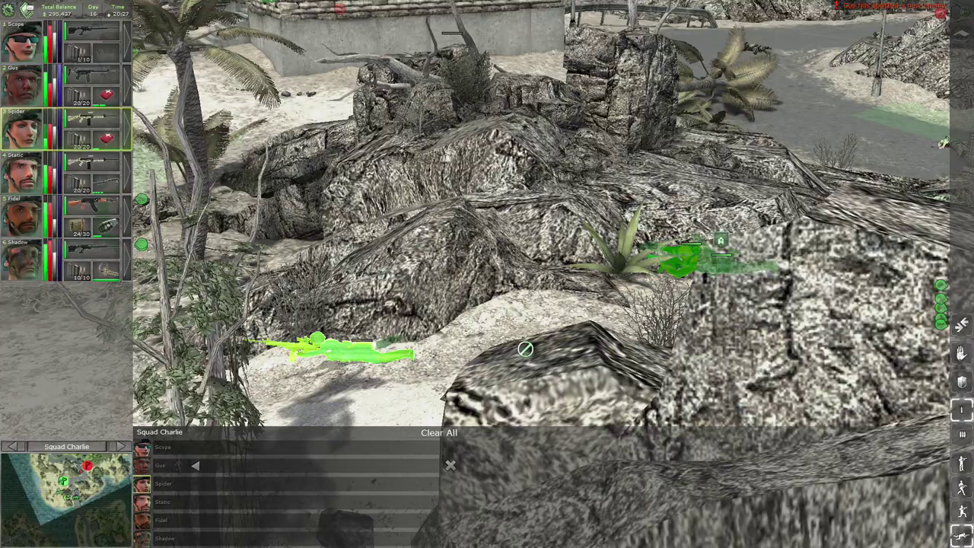
key("Up")
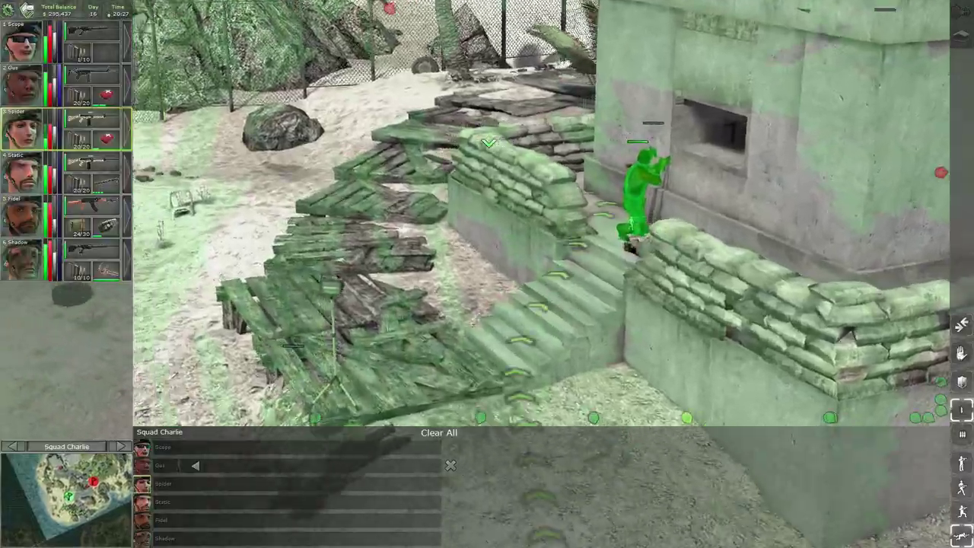
scroll(491, 151, "down", 3)
key("Up")
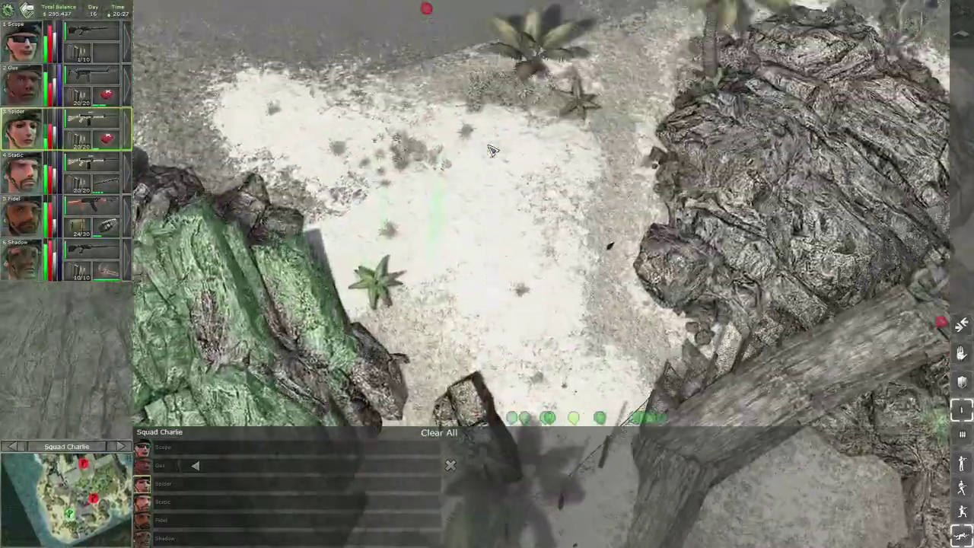
key("Down")
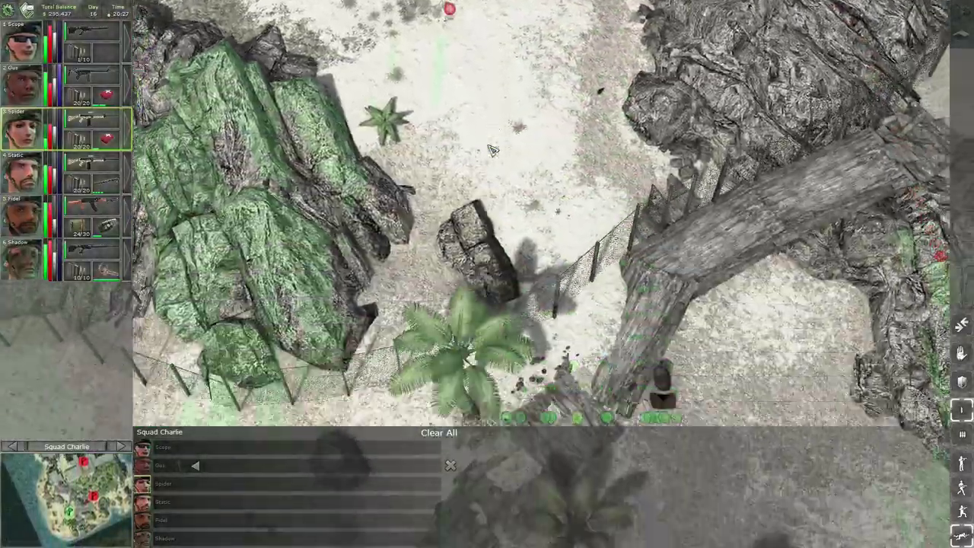
scroll(558, 134, "up", 2)
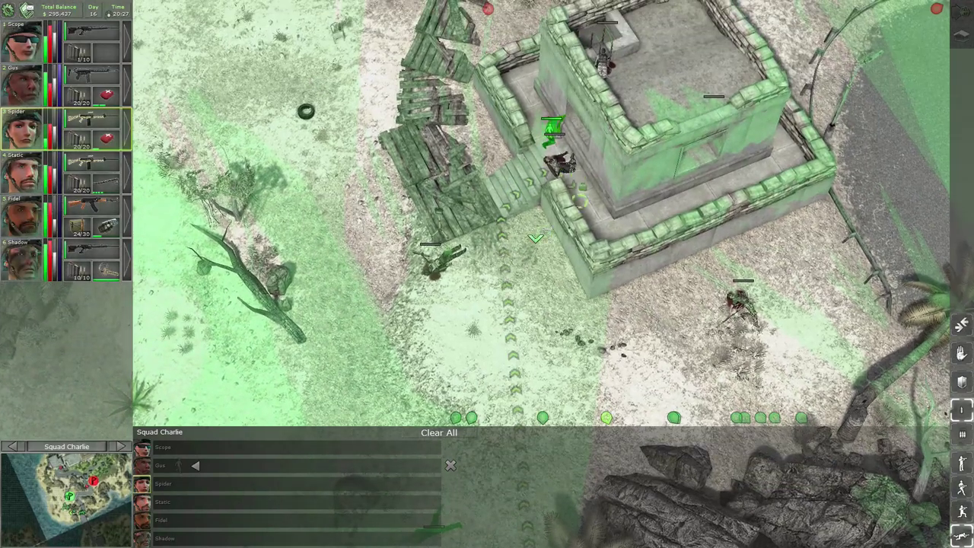
left_click(554, 131)
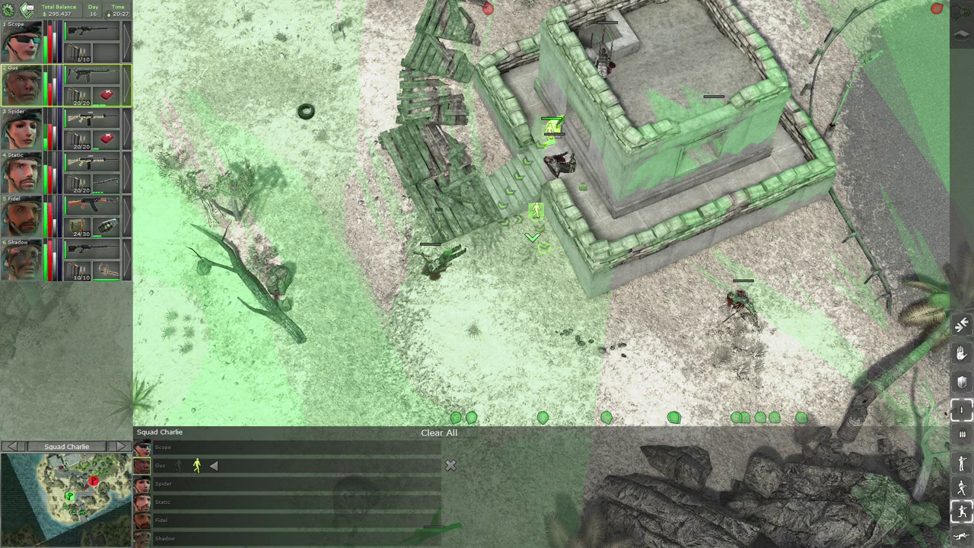
left_click(452, 466)
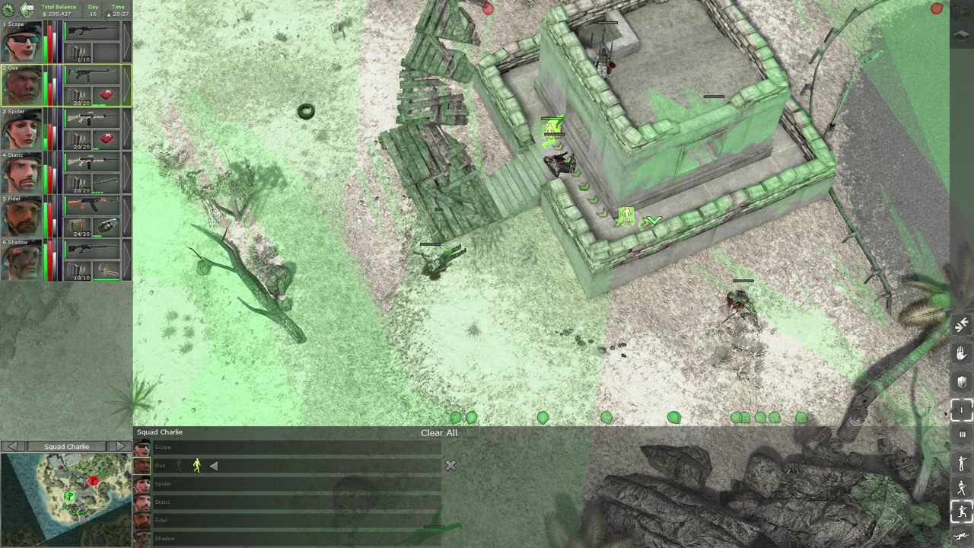
key("space")
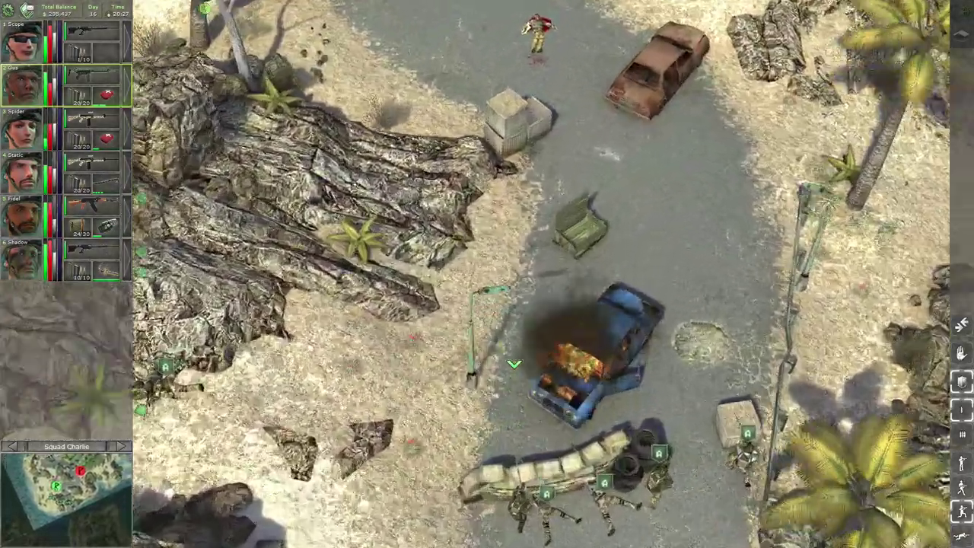
scroll(517, 373, "up", 5)
scroll(517, 373, "down", 3)
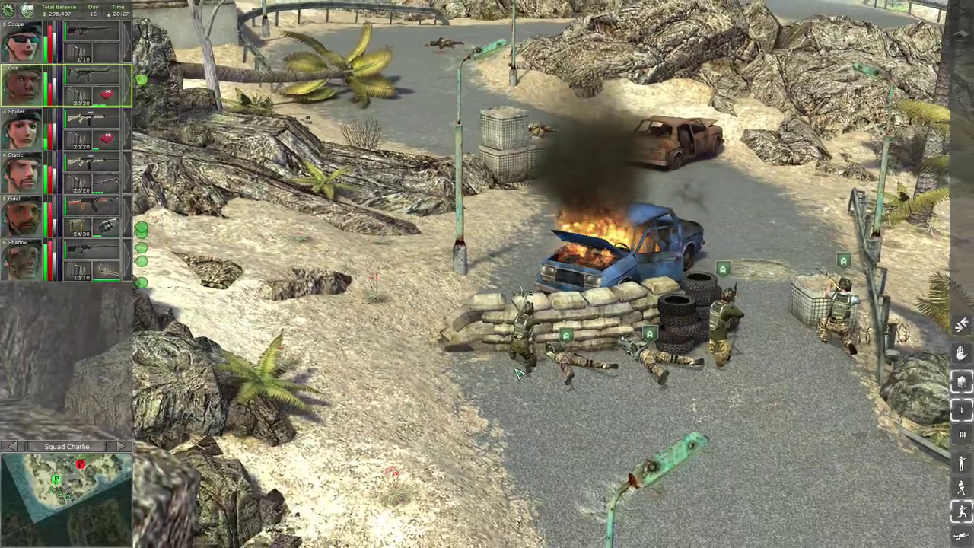
scroll(517, 373, "up", 3)
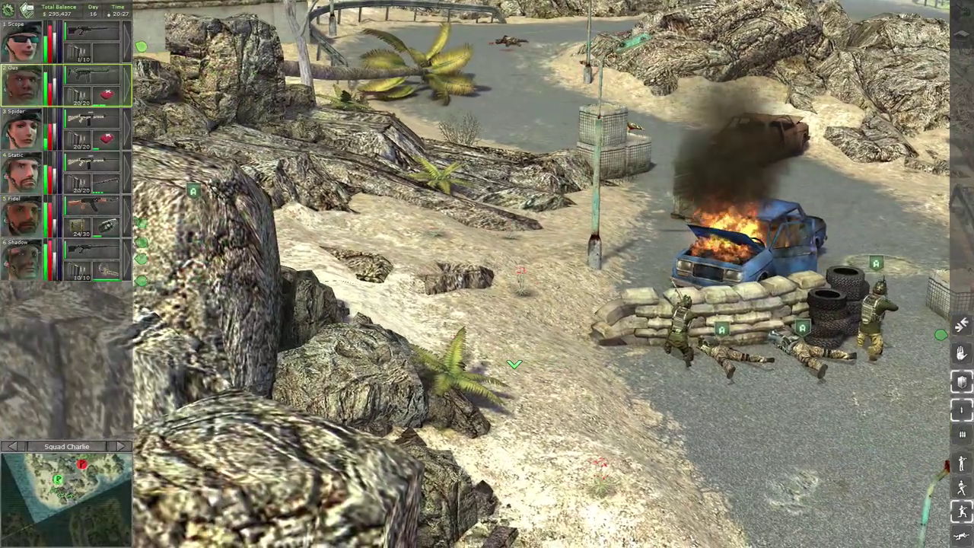
Select Spider, pause to queue her medical aid, and resume the action.
key("Left")
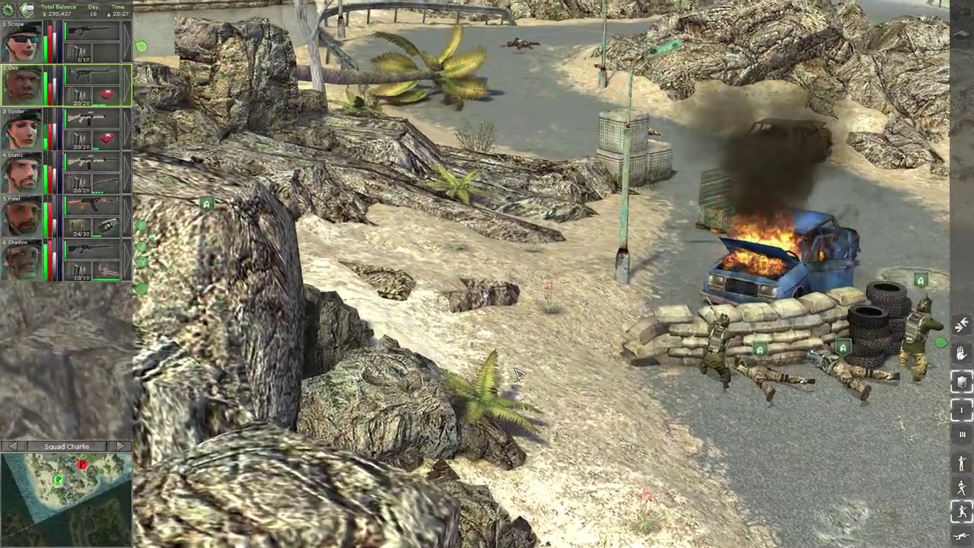
scroll(517, 373, "down", 3)
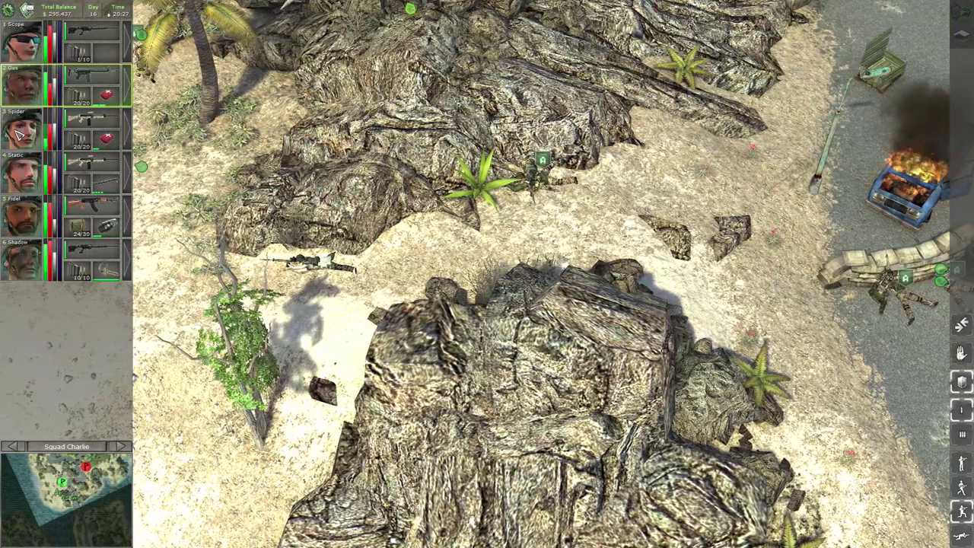
left_click(29, 139)
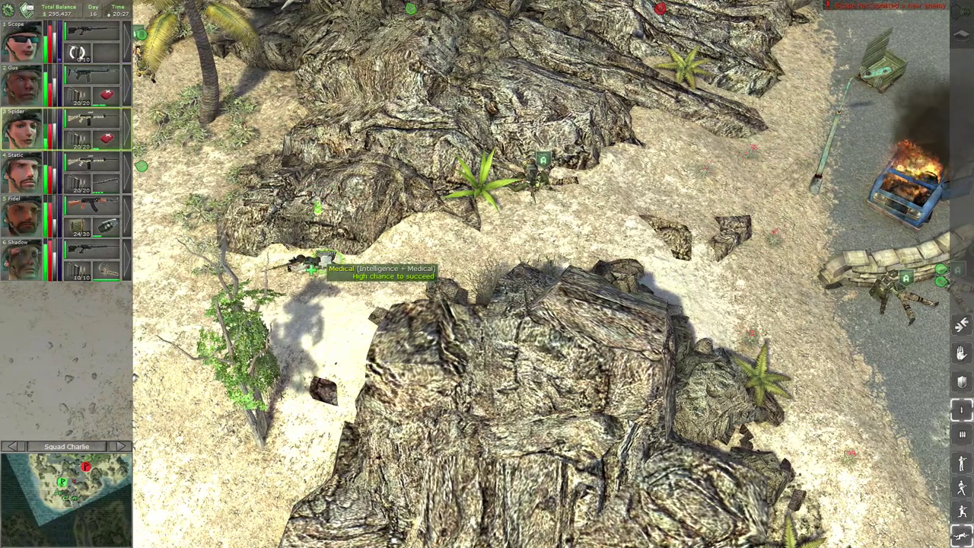
key("space")
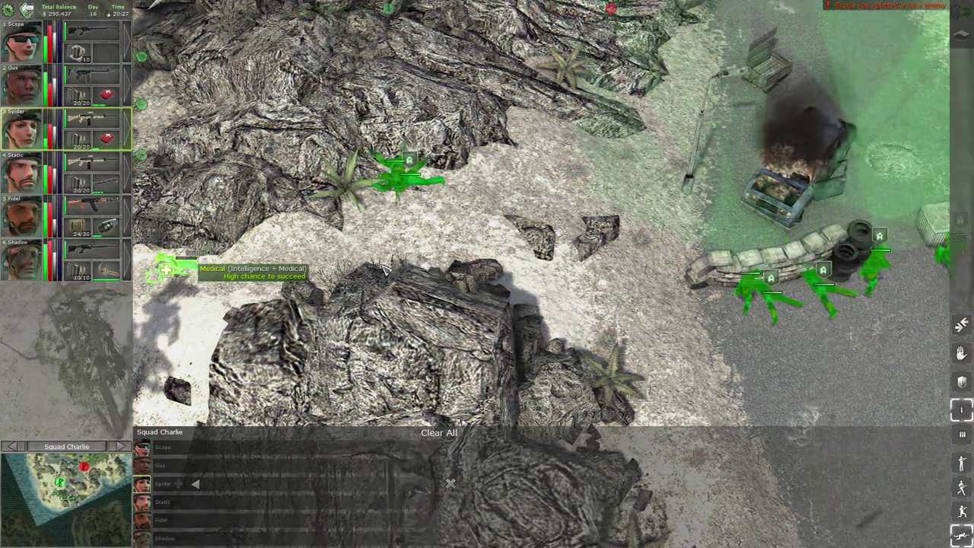
scroll(343, 265, "up", 5)
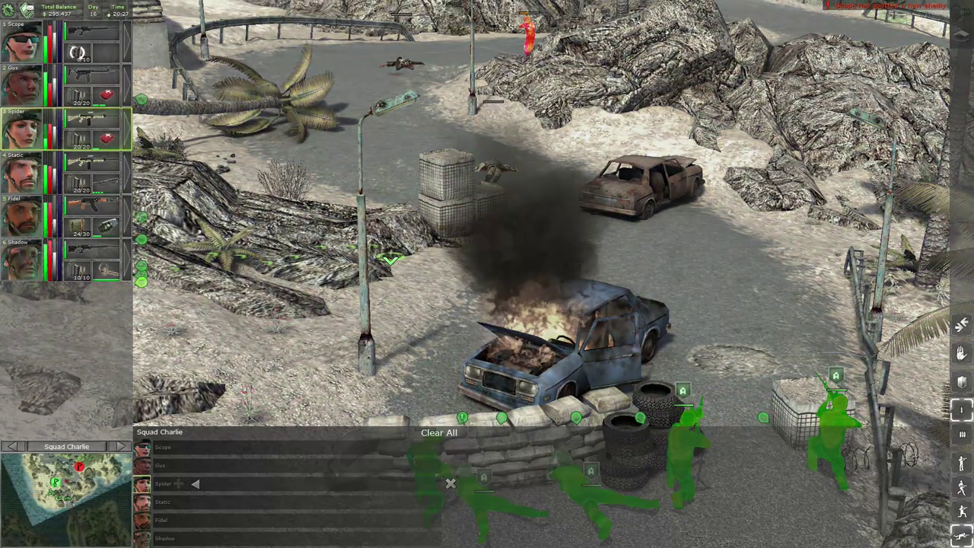
key("space")
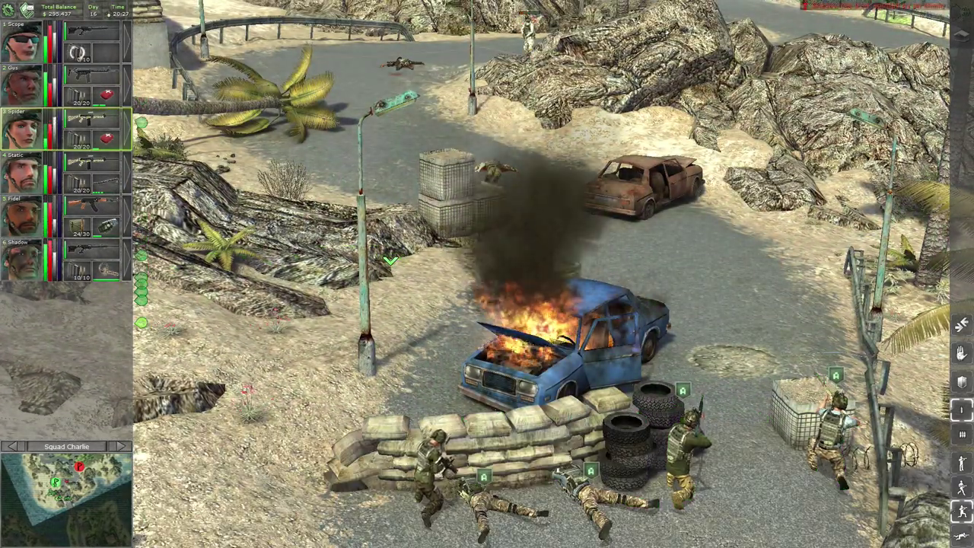
Let Scope reload to a full magazine, then open his character details.
key("space")
key("space")
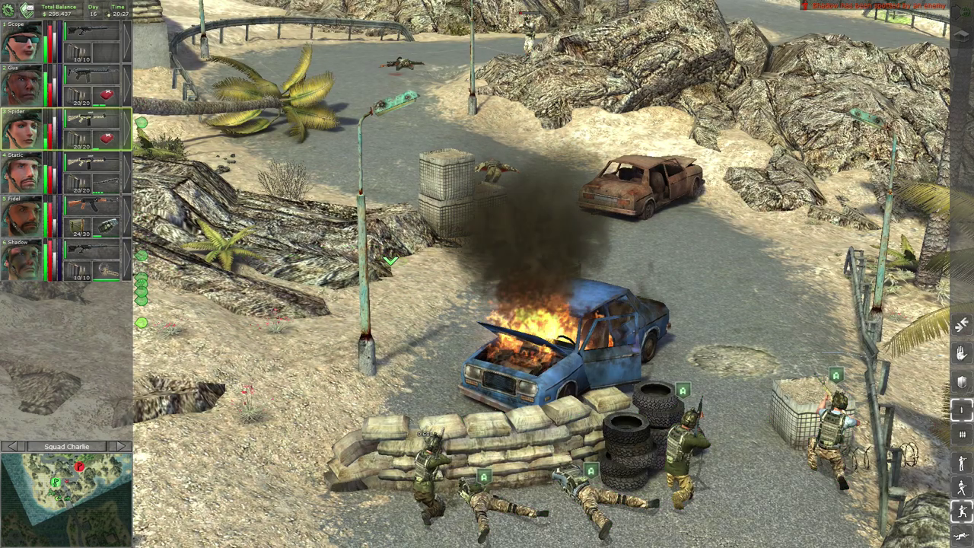
key("space")
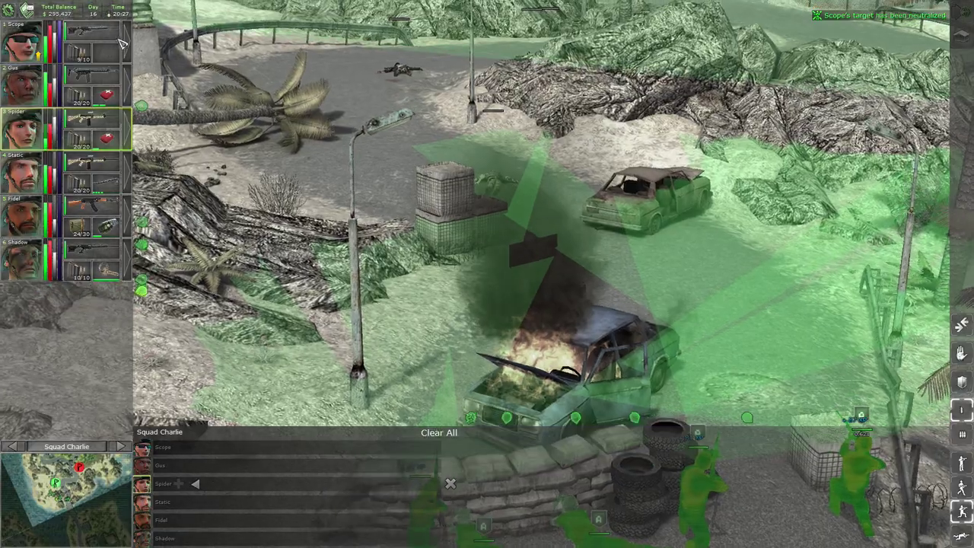
double_click(122, 38)
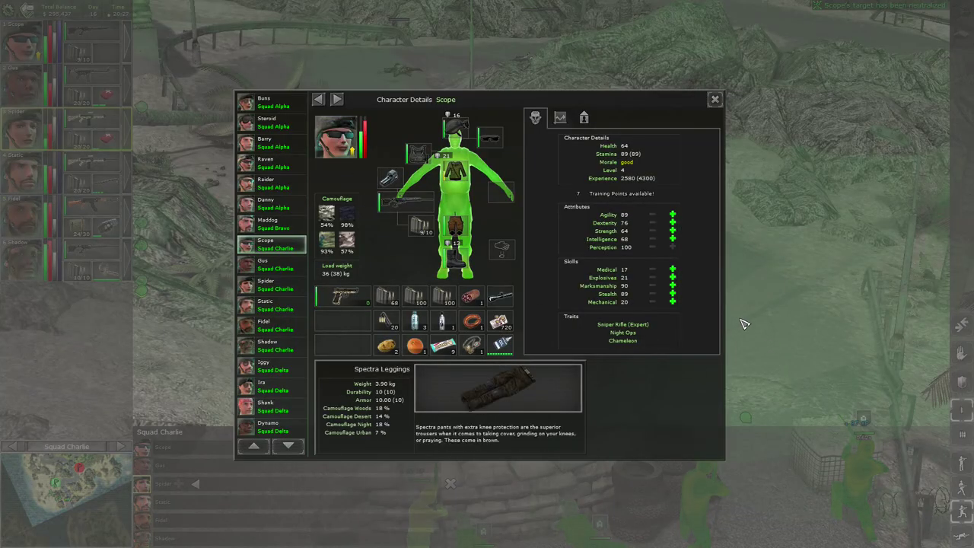
Close Scope's character details and turn the view toward the rocks.
left_click(715, 101)
key("space")
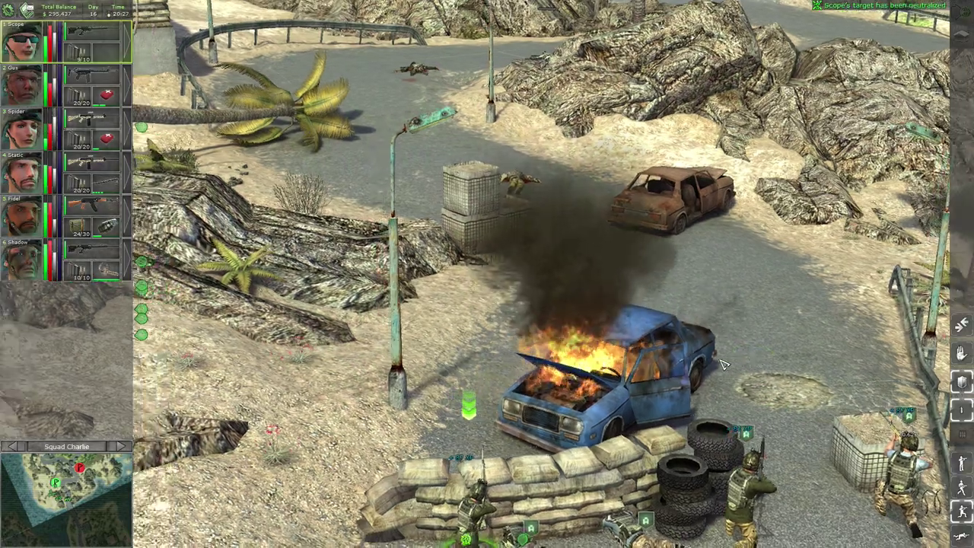
mouse_move(723, 365)
left_mouse_down()
mouse_move(468, 364)
mouse_move(470, 306)
left_mouse_up()
Select Spider and look over her character details and inventory, then close them.
left_click(22, 128)
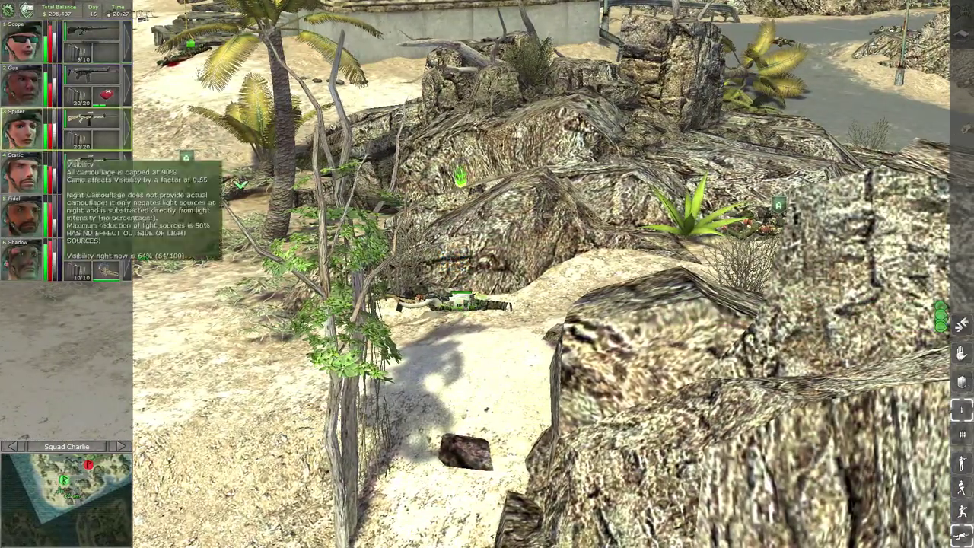
key("i")
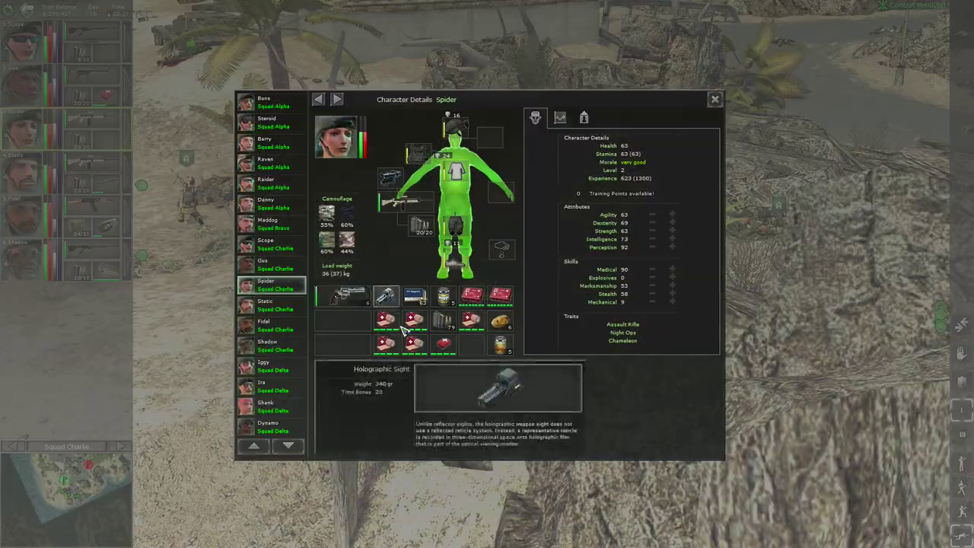
key("i")
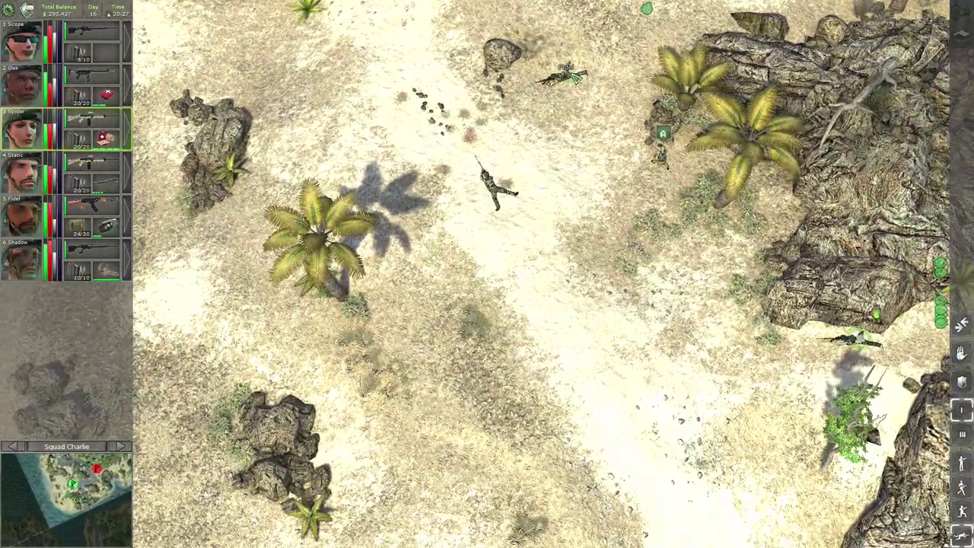
Select Fidel, then Shadow, then Fidel again, and switch command to Squad Alpha.
key("5")
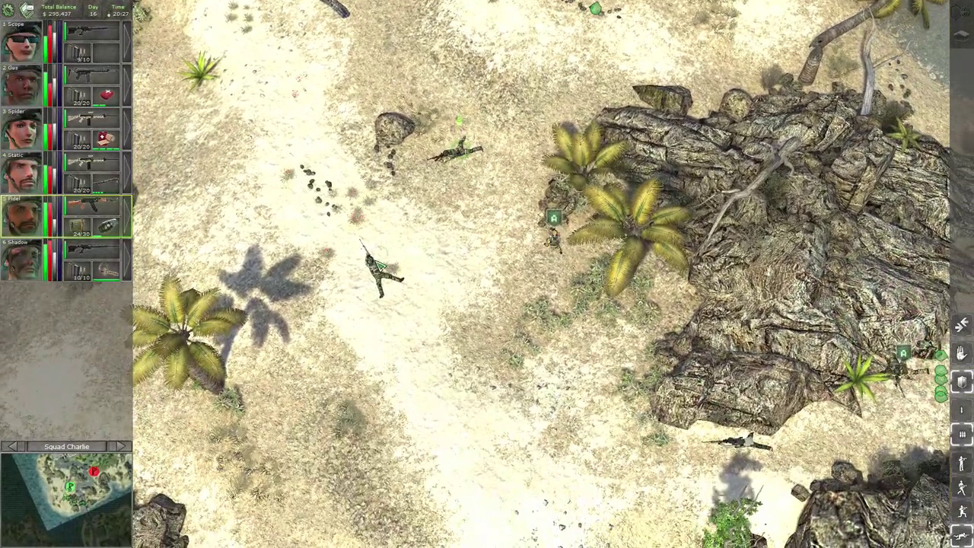
key("6")
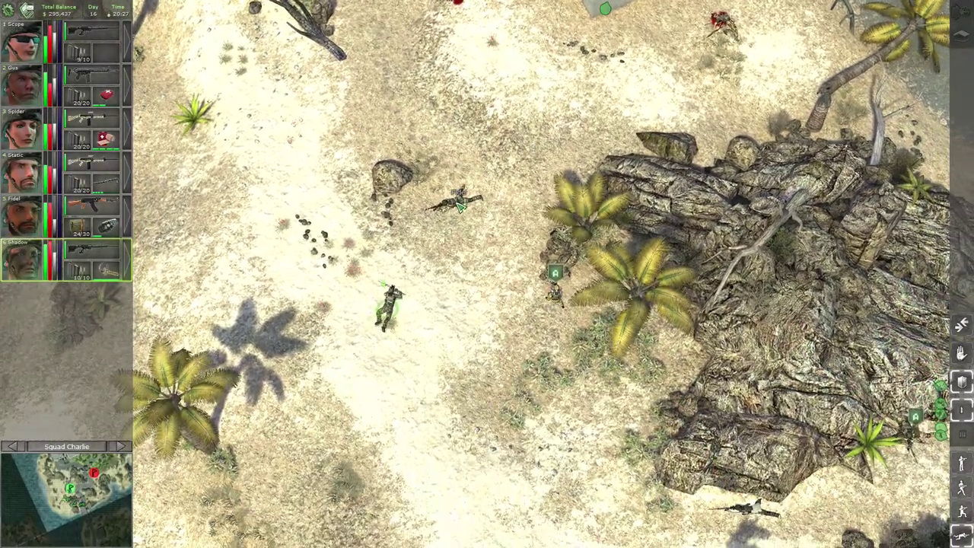
key("5")
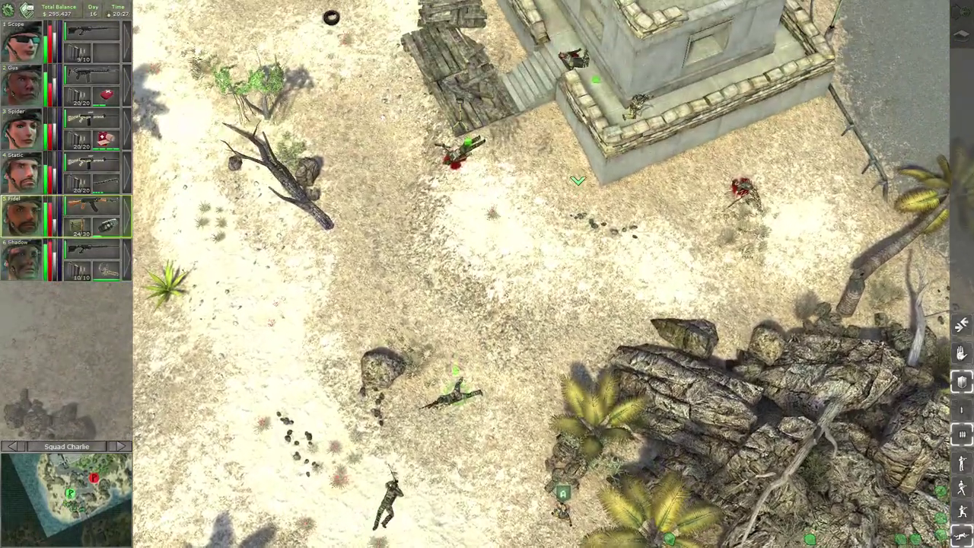
key("5")
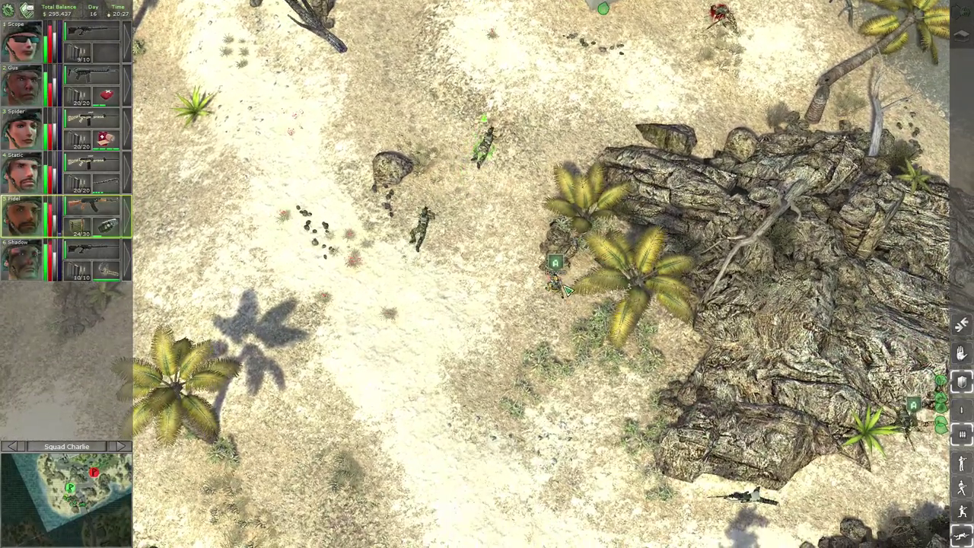
left_click(558, 286)
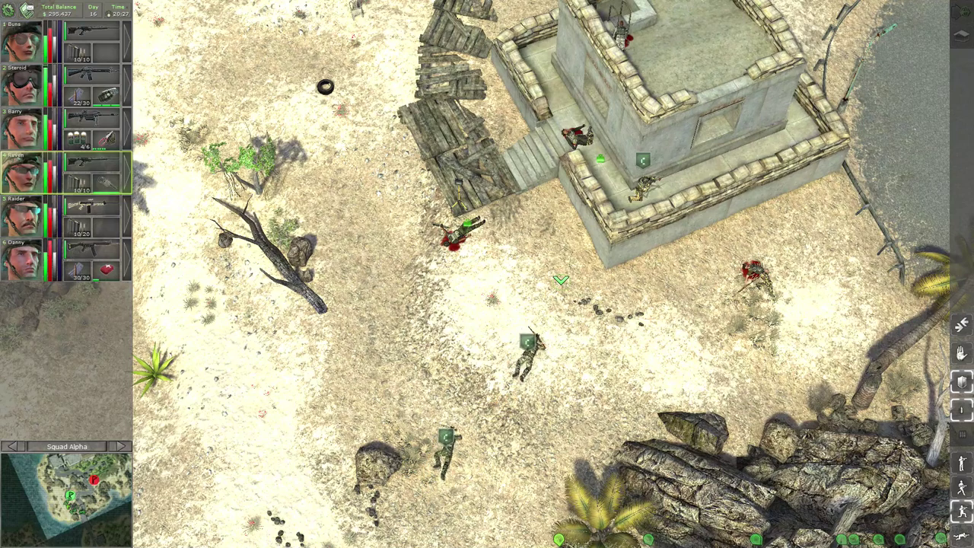
Survey the rocks south of the tower and the fenced compound.
key("Down")
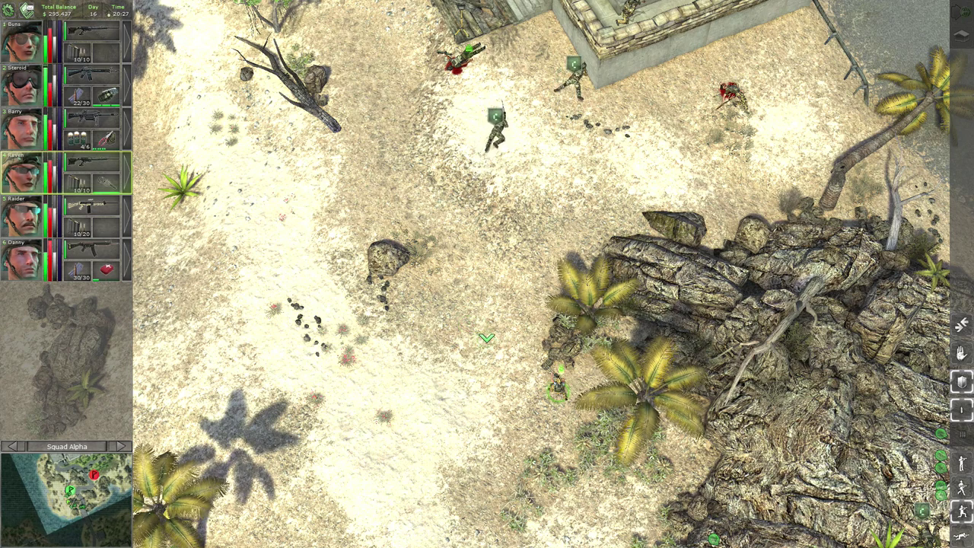
key("Up")
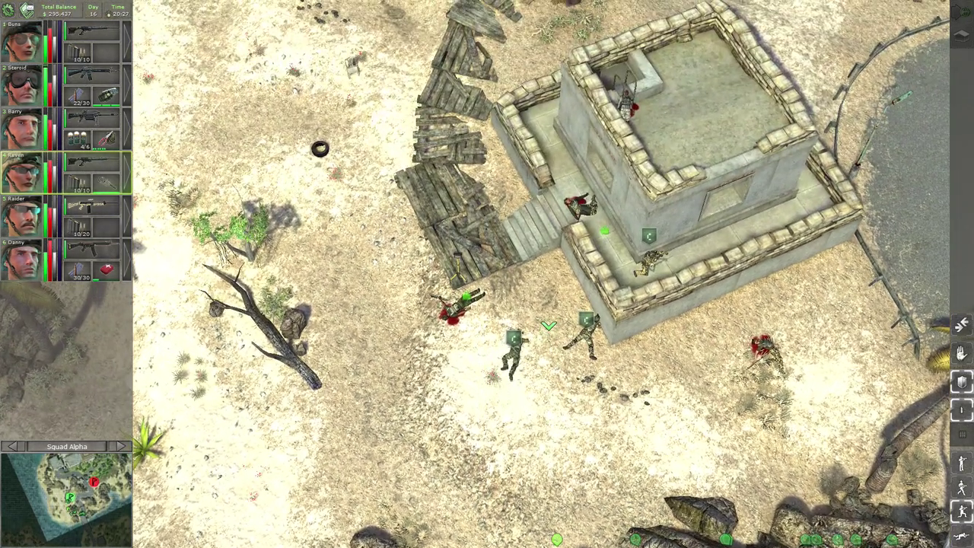
key("Down")
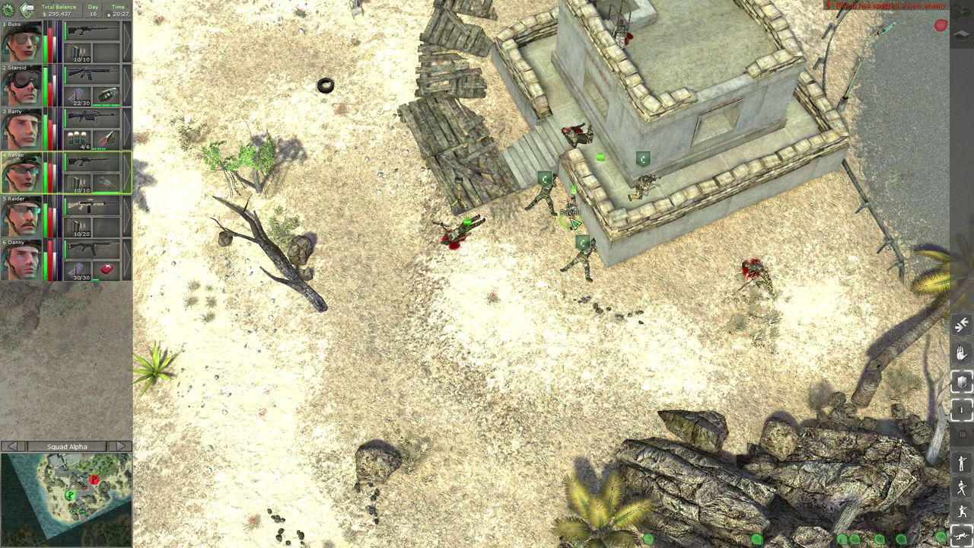
key("Right")
key("Down")
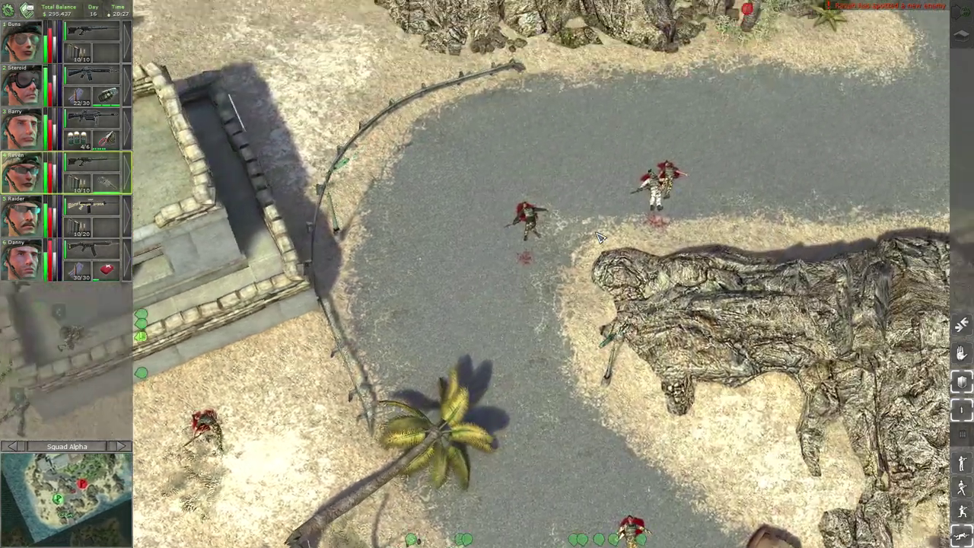
key("Up")
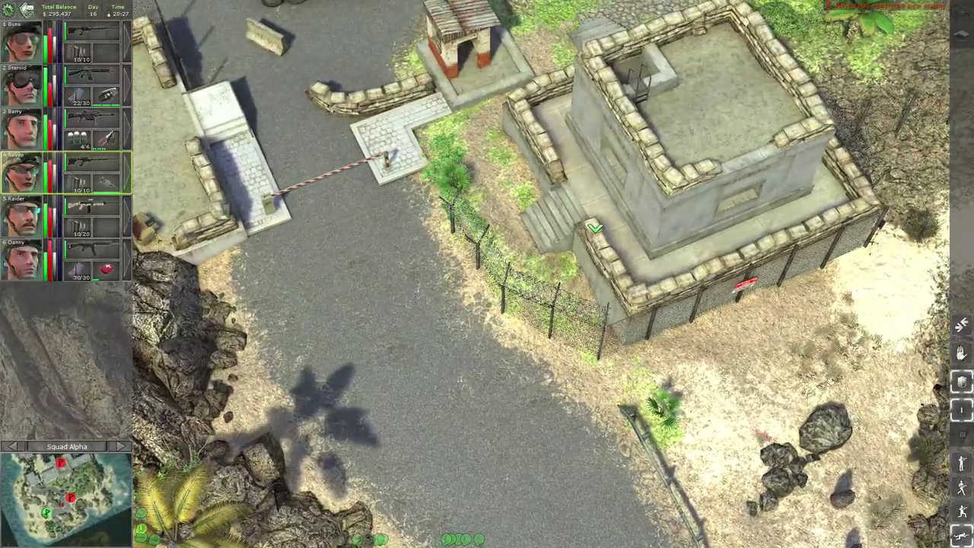
Pan past the road and wrecked car, face the tower, and select Squad Charlie.
key("Down")
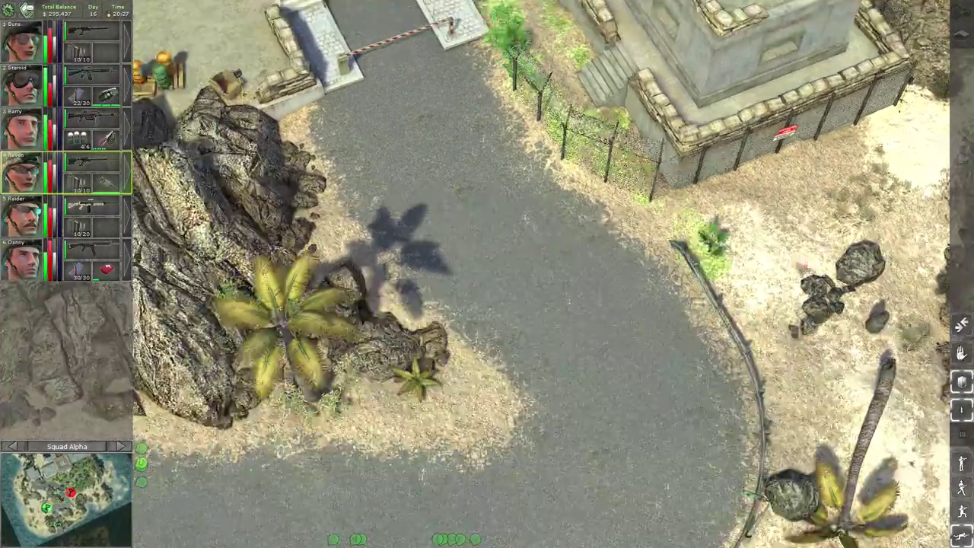
scroll(441, 373, "up", 2)
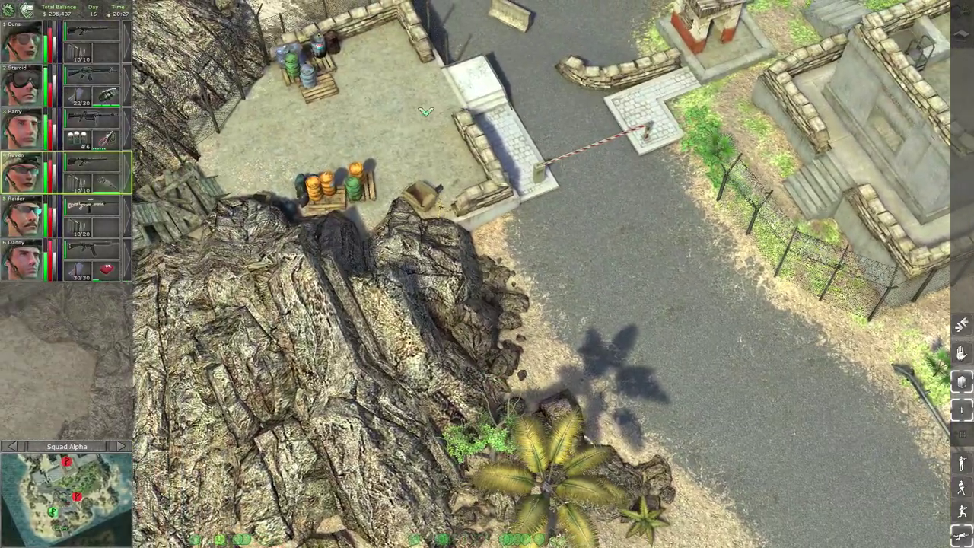
key("Left")
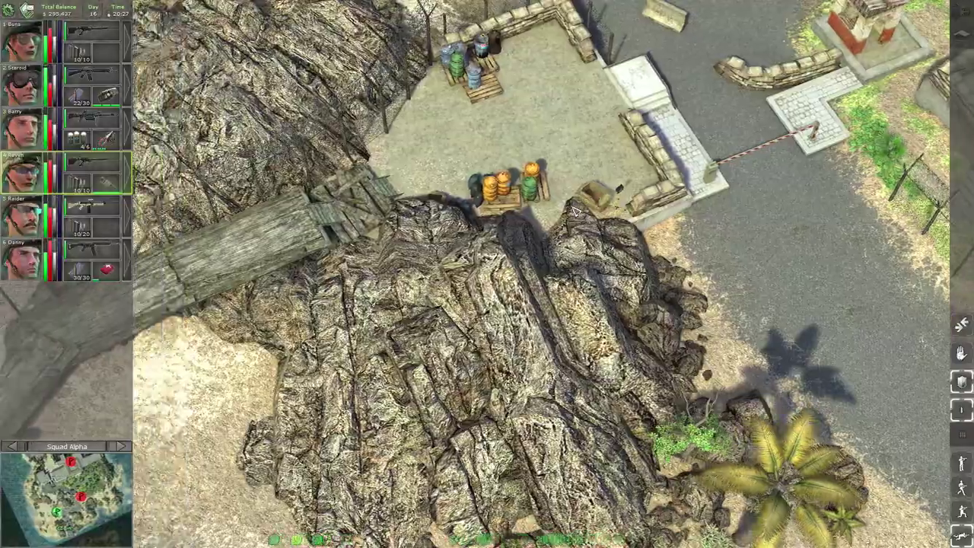
key("Down")
key("Down")
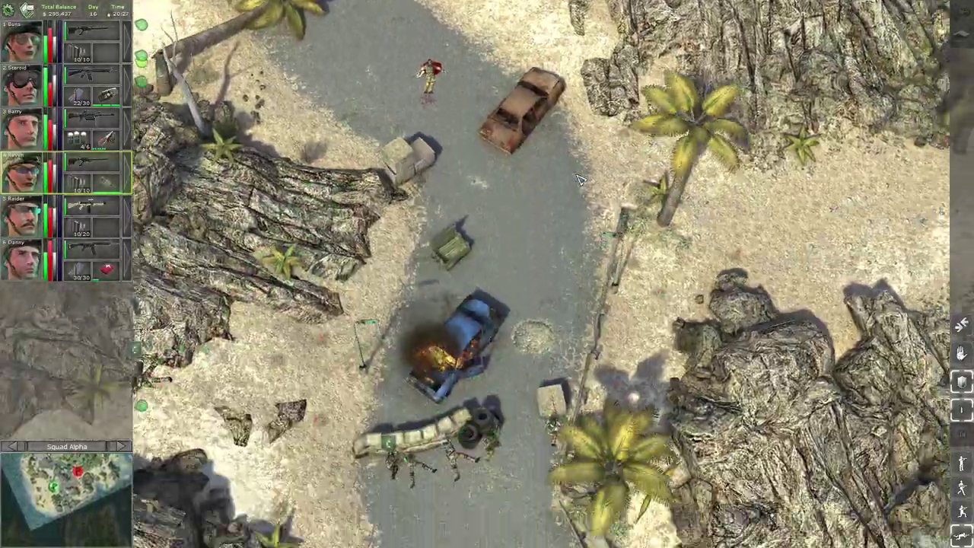
key("Down")
scroll(579, 179, "up", 5)
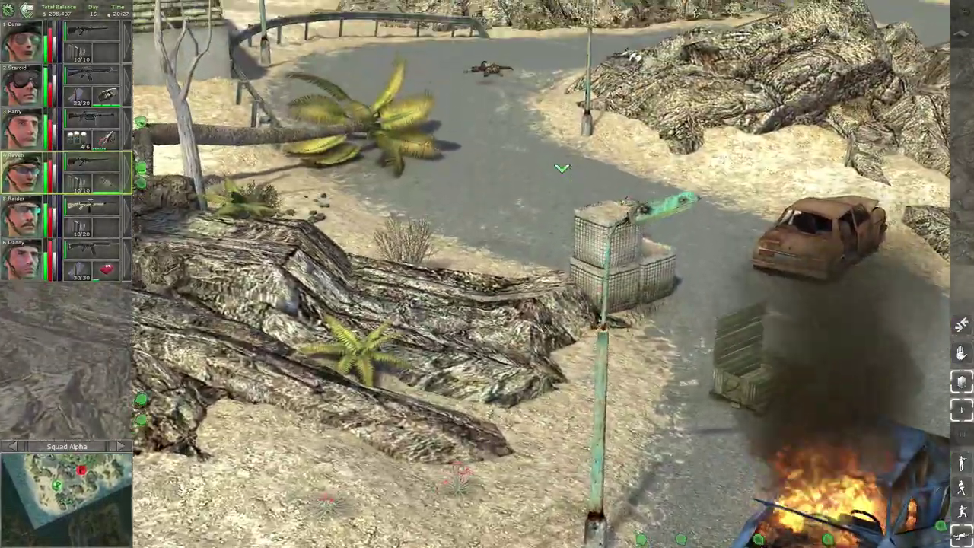
key("Left")
scroll(563, 171, "up", 4)
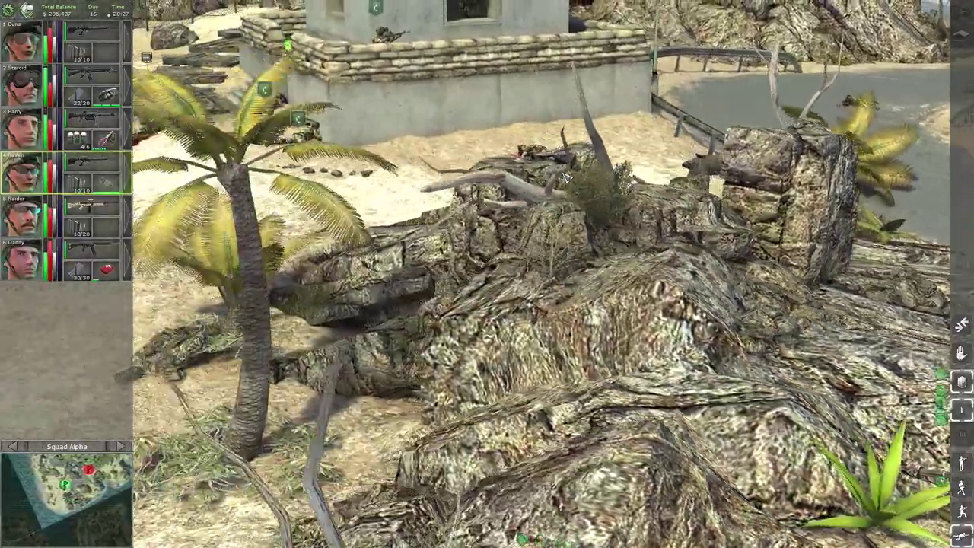
scroll(565, 178, "down", 3)
scroll(571, 190, "down", 3)
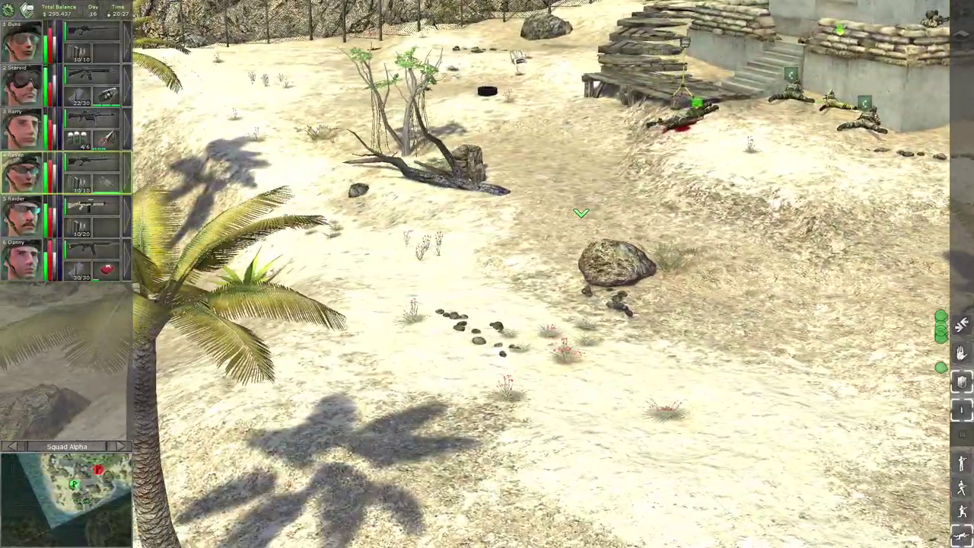
key("e")
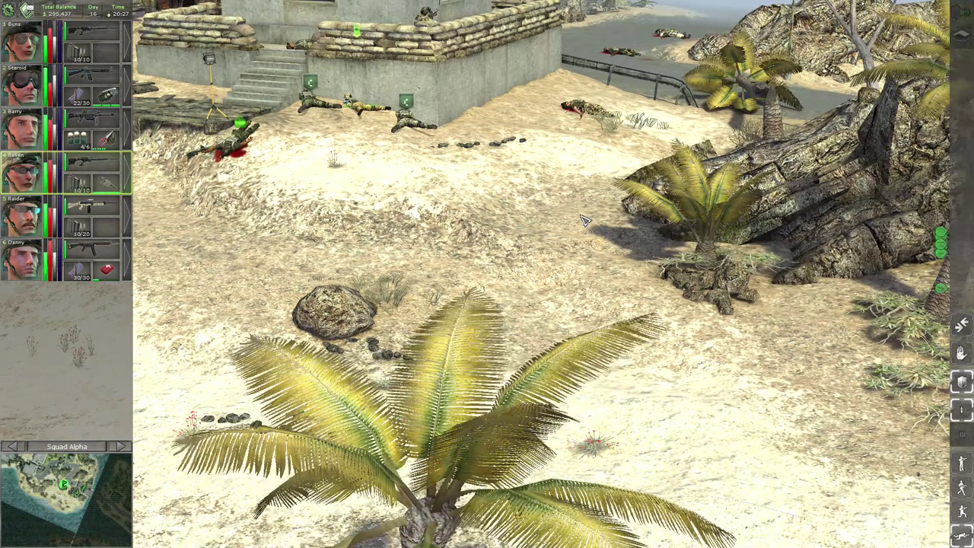
scroll(581, 213, "up", 3)
key("Tab")
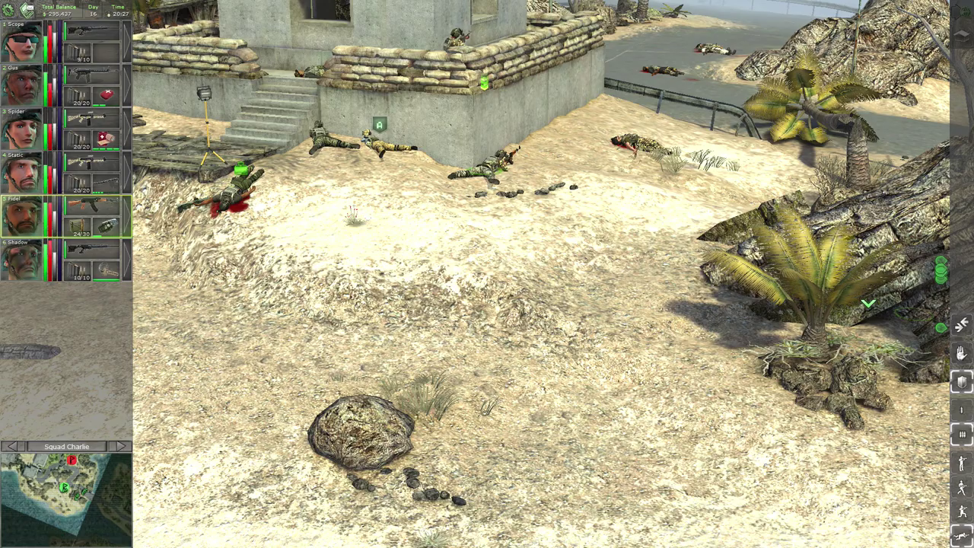
scroll(867, 303, "up", 3)
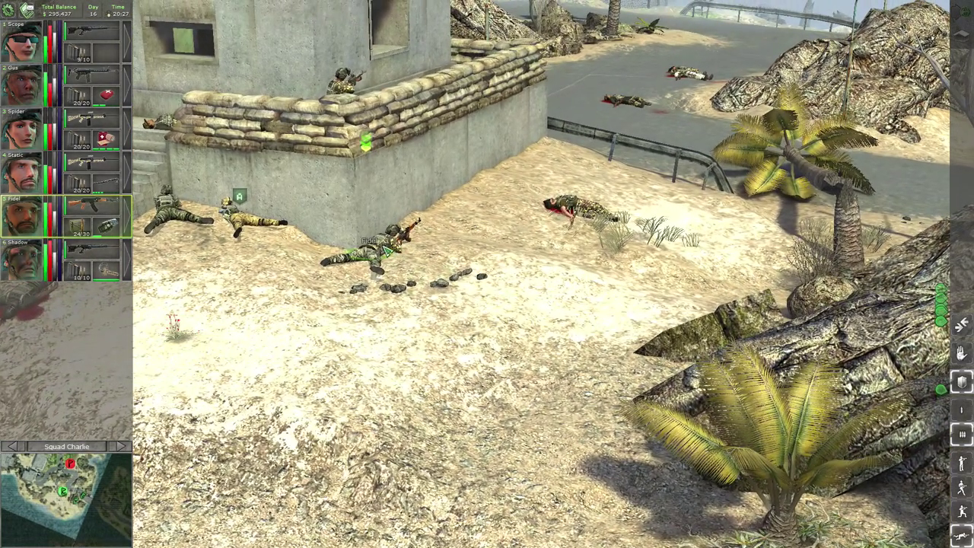
Send the prone merc crawling along the tower wall, then switch to Gus.
left_click(689, 17)
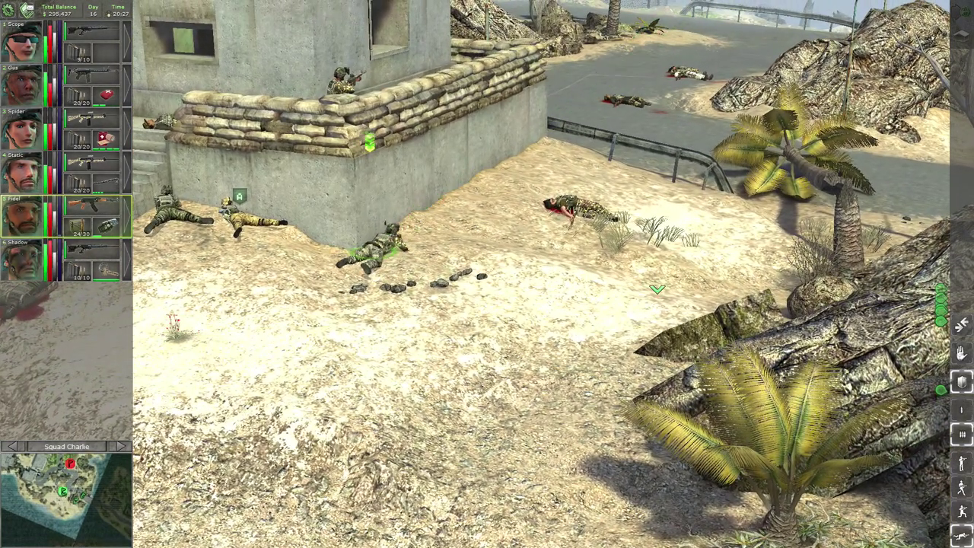
key("Left")
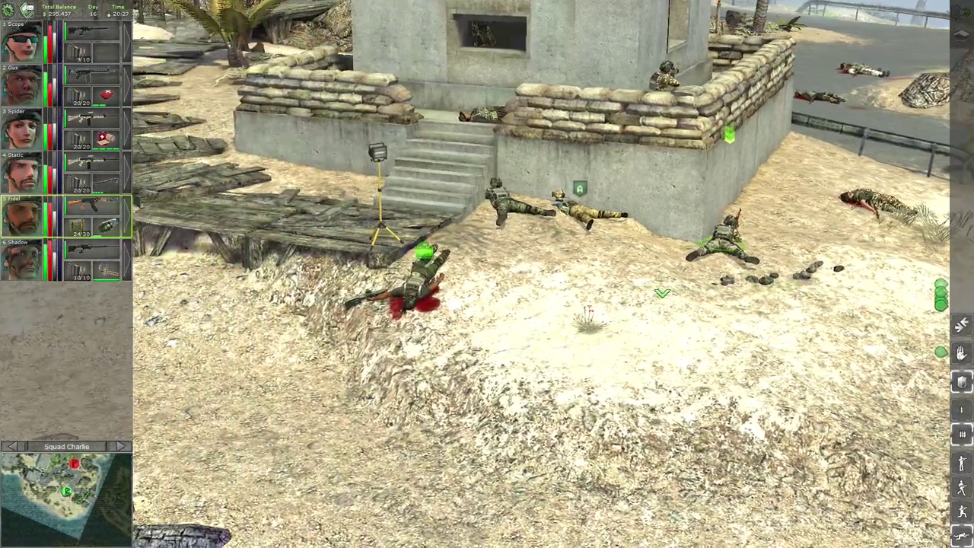
scroll(662, 293, "up", 3)
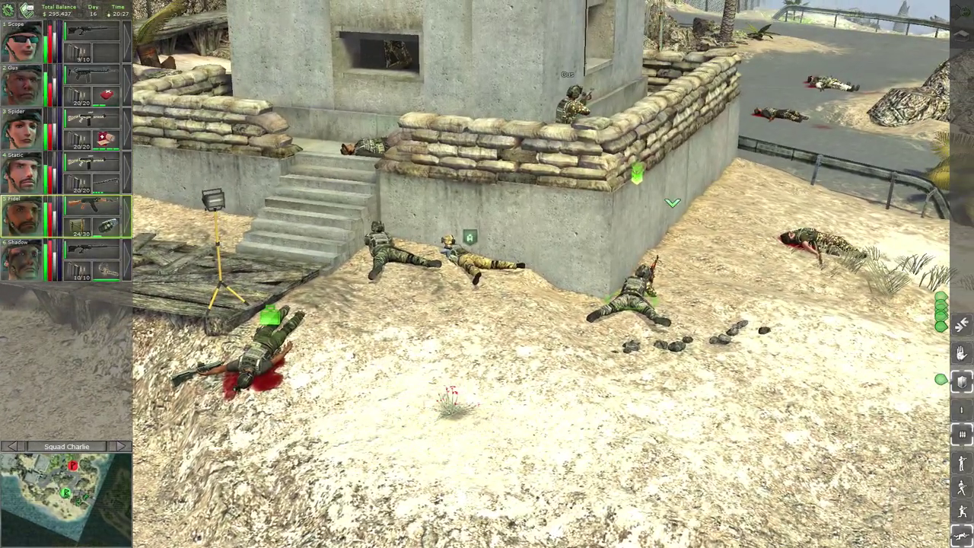
key("2")
scroll(581, 230, "down", 2)
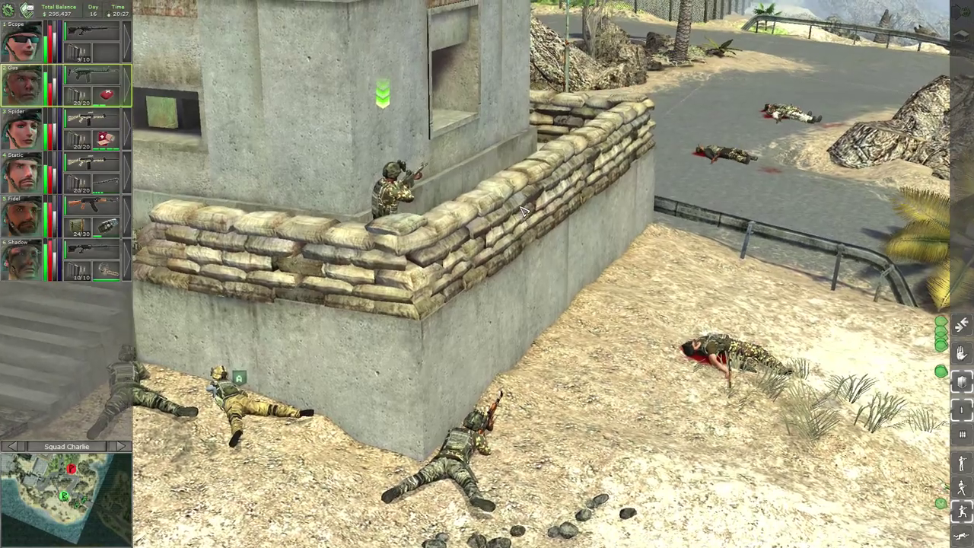
scroll(522, 201, "up", 4)
scroll(522, 202, "down", 3)
scroll(495, 280, "up", 2)
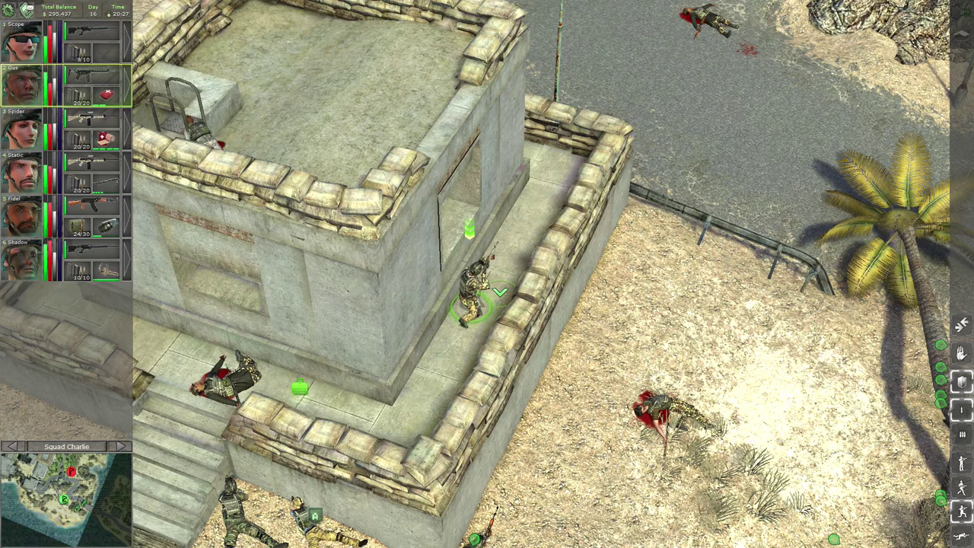
Check Gus's character details and inventory, then begin planning his moves over the beach.
key("i")
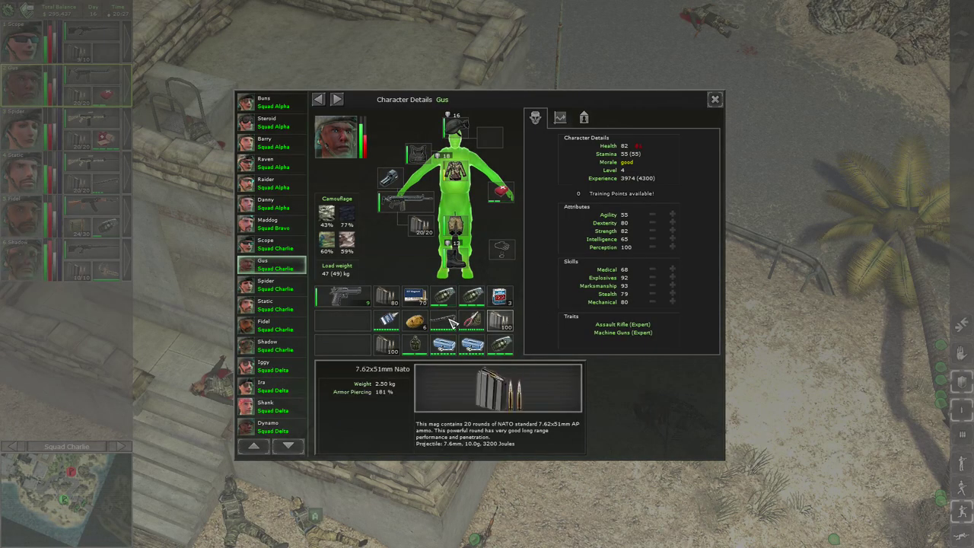
mouse_move(472, 295)
left_click(714, 101)
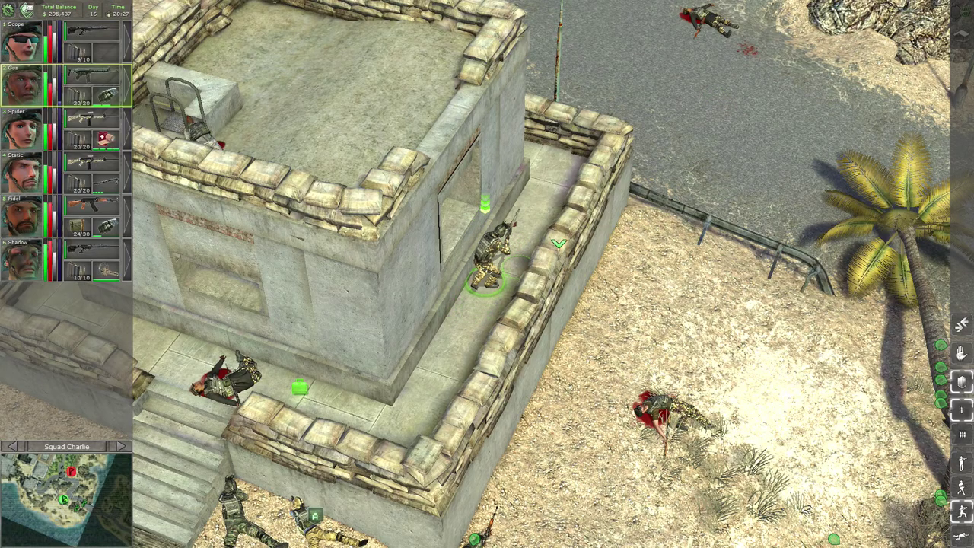
key("Up")
key("Right")
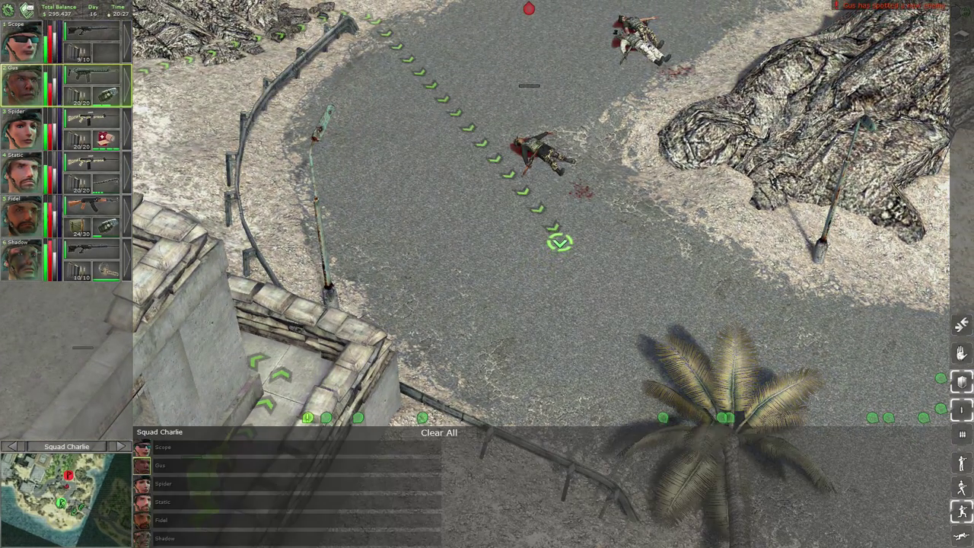
Survey the tower, road, outcrop and fallen soldiers around the squad.
key("Up")
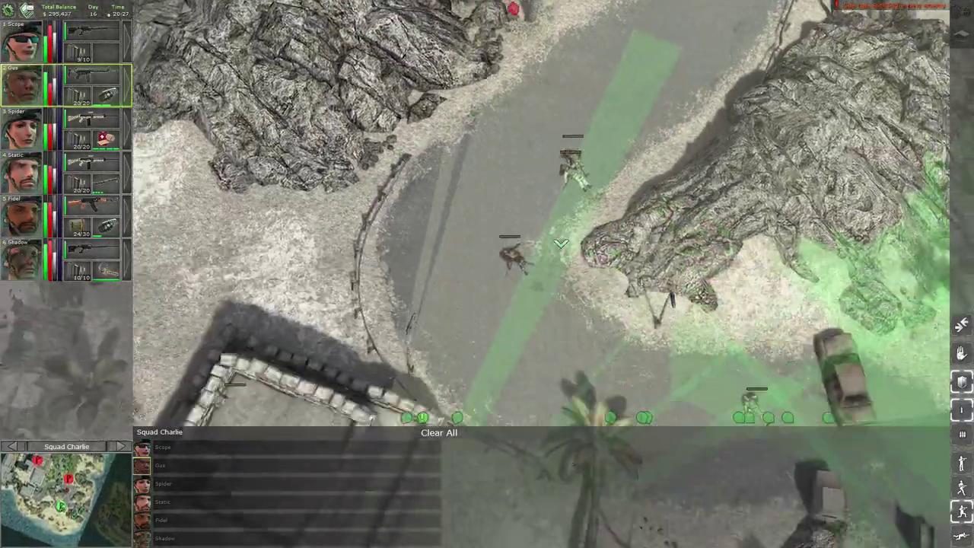
key("Up")
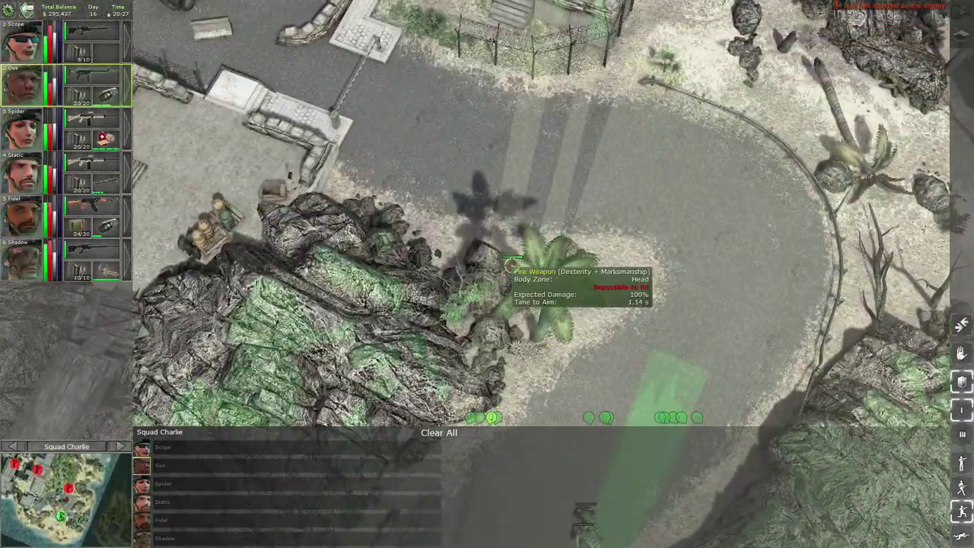
key("Down")
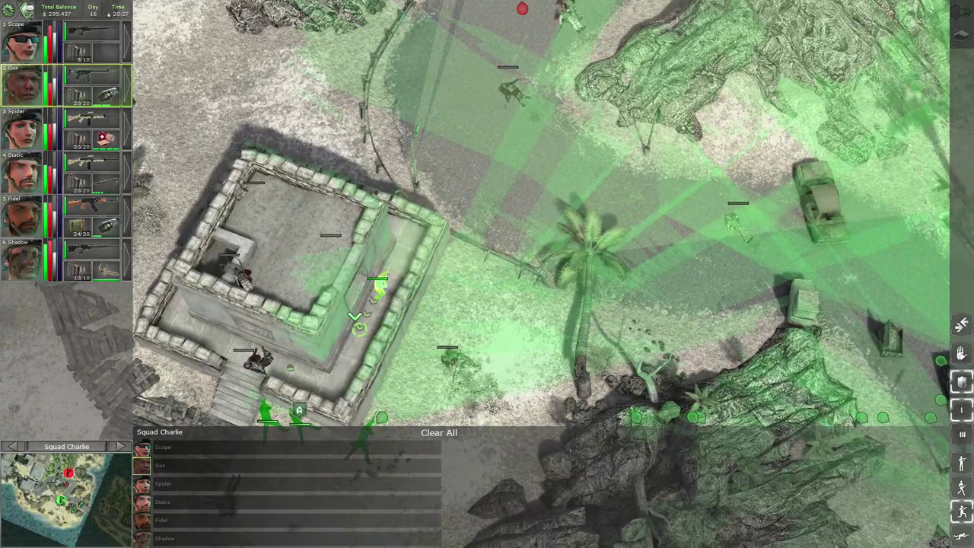
key("space")
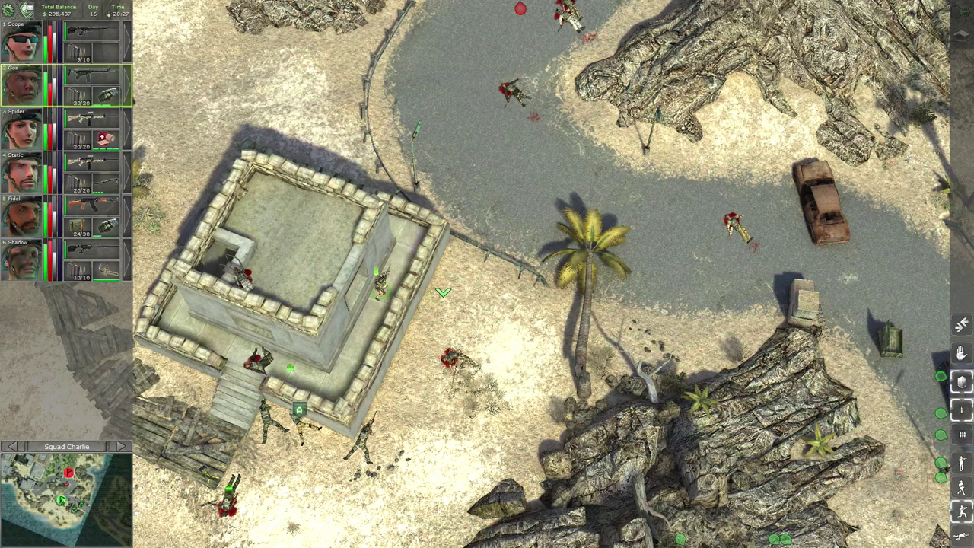
key("Up")
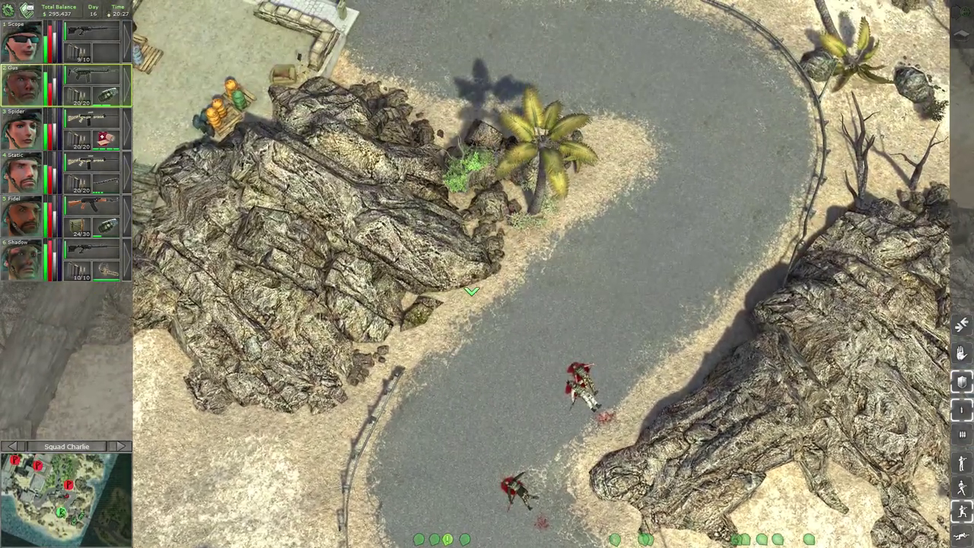
scroll(472, 291, "up", 5)
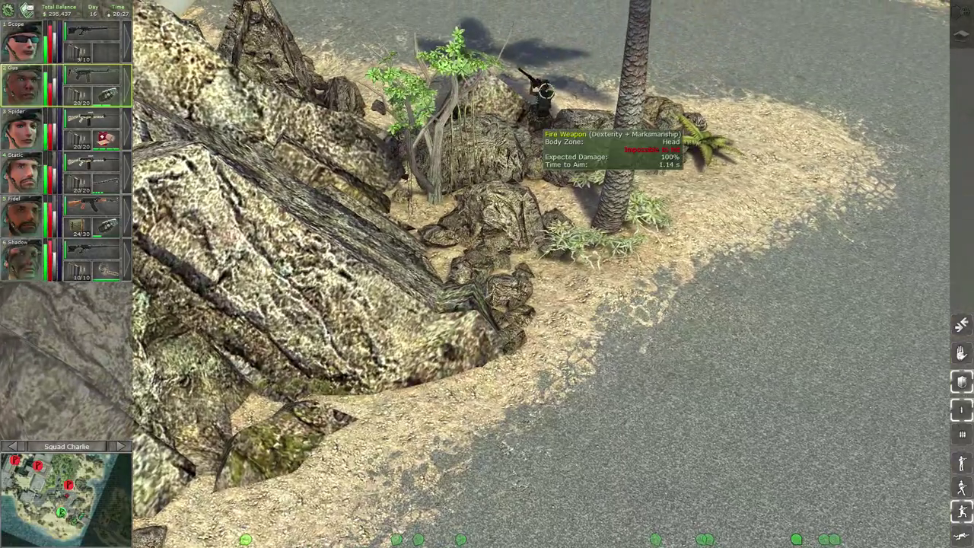
key("Right")
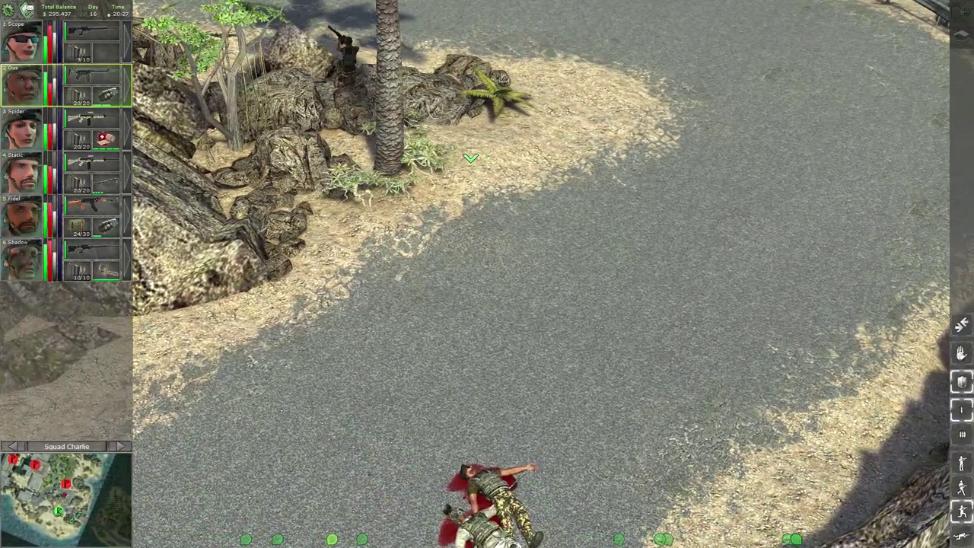
key("Left")
key("Down")
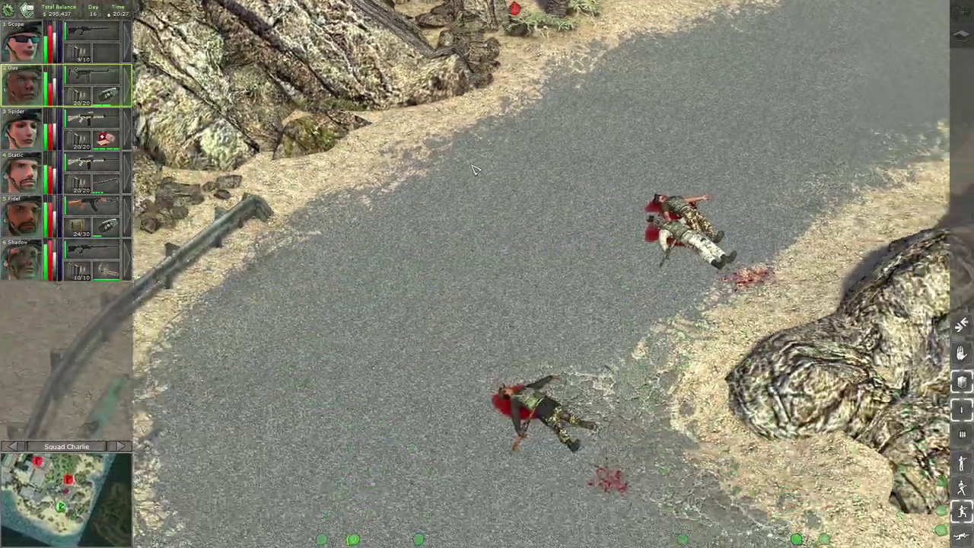
key("Down")
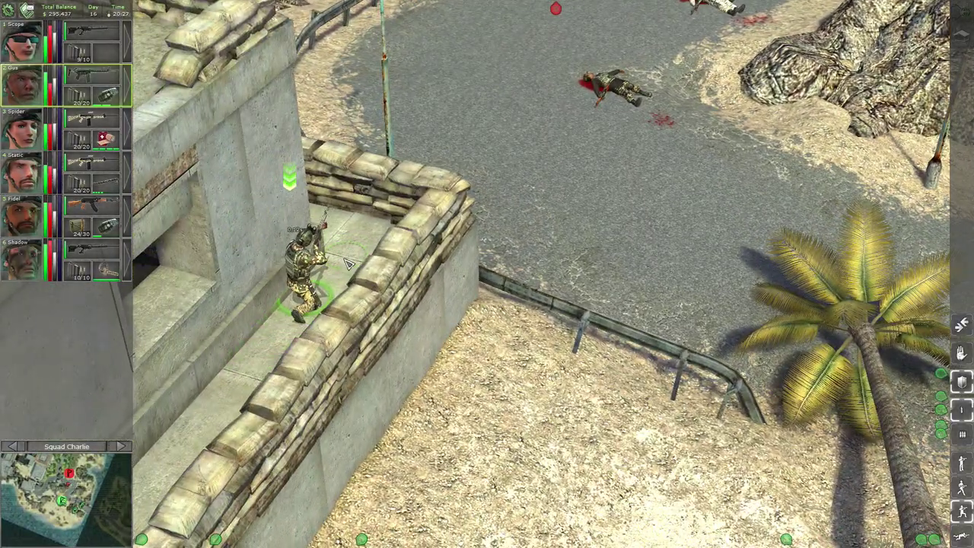
key("Up")
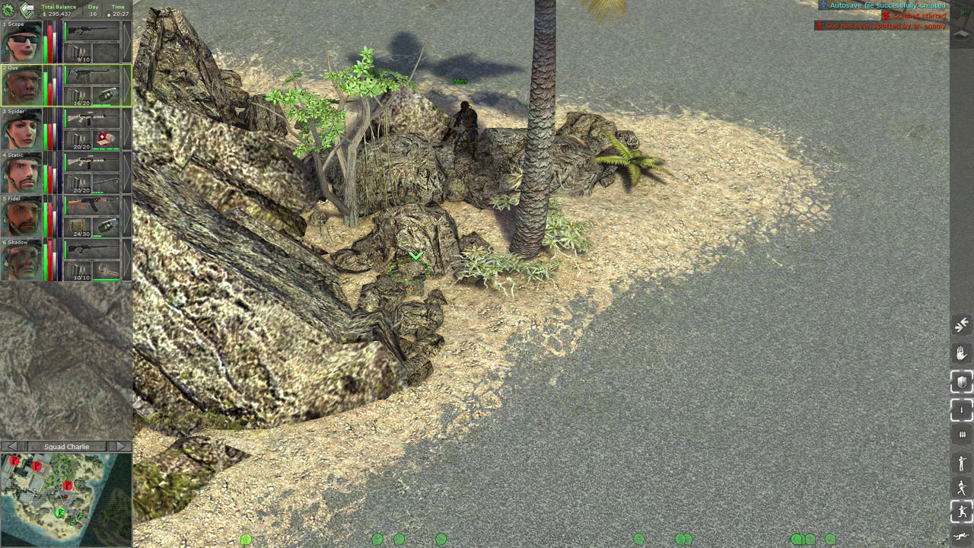
mouse_move(467, 120)
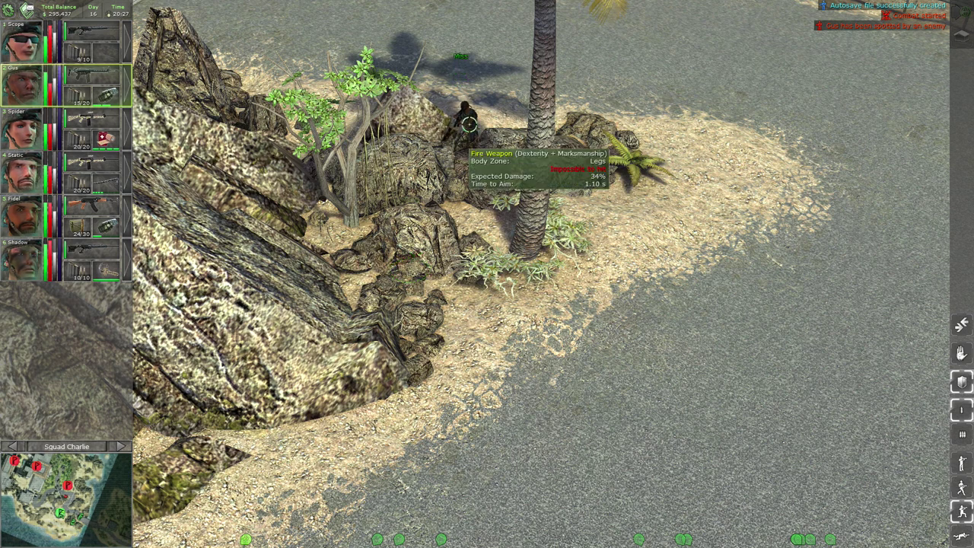
key("Down")
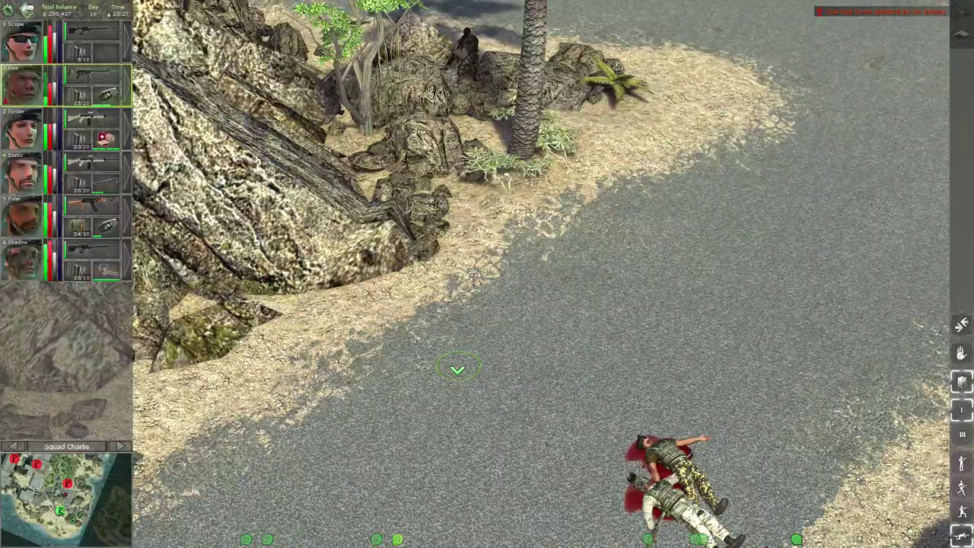
key("Down")
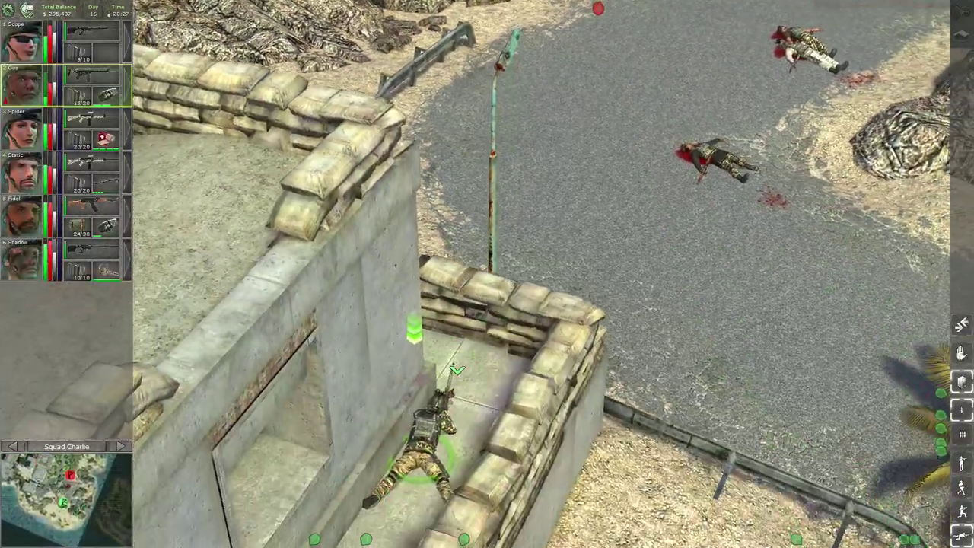
key("Down")
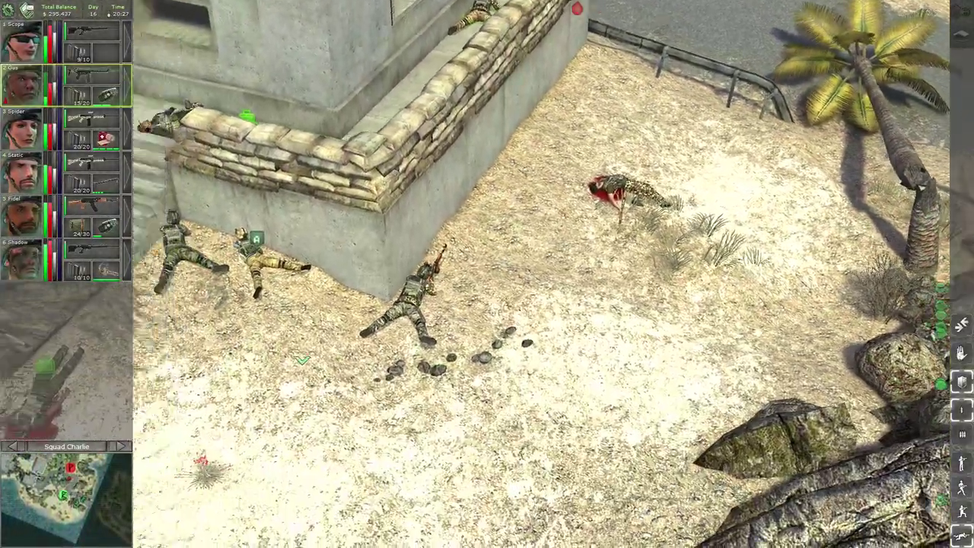
Select Spider by the bunker stairs and check her character details and medical kit.
key("Left")
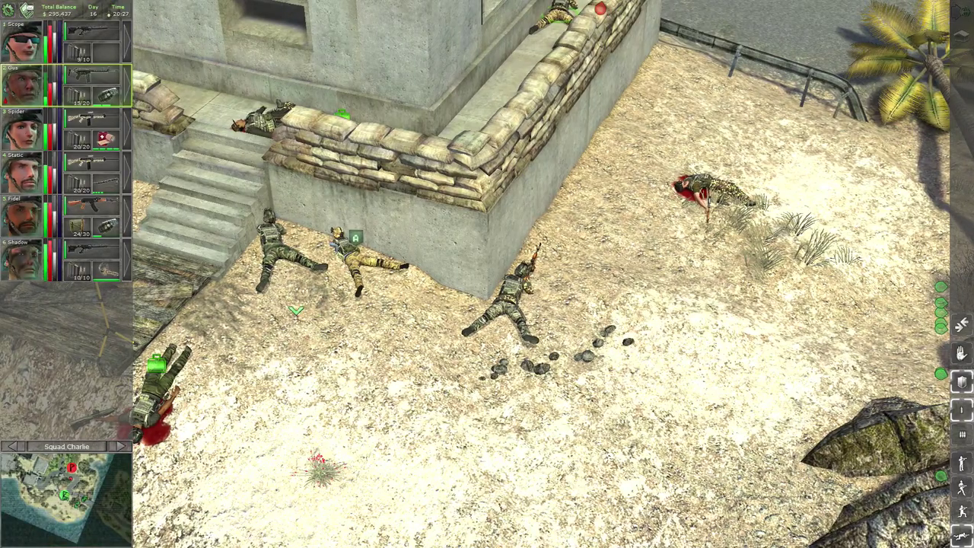
key("3")
key("Down")
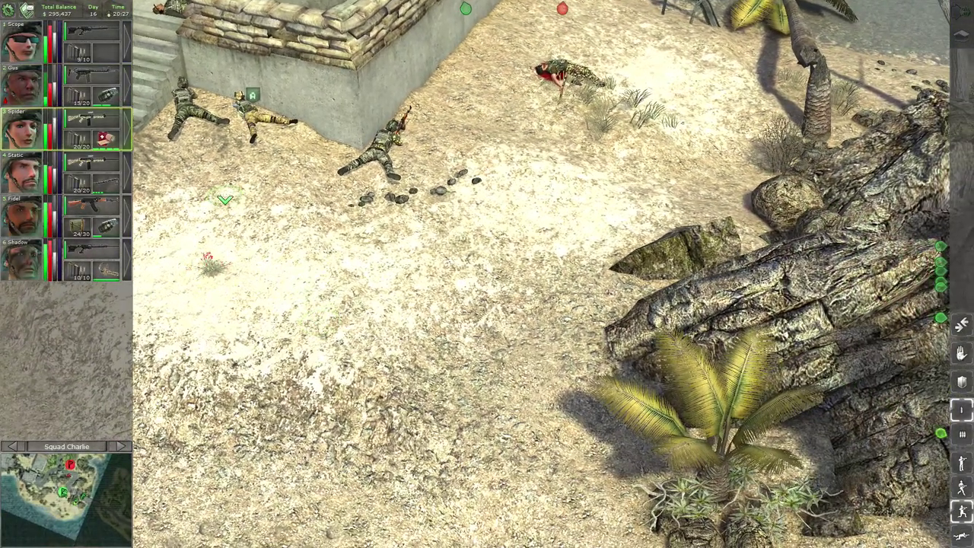
key("Left")
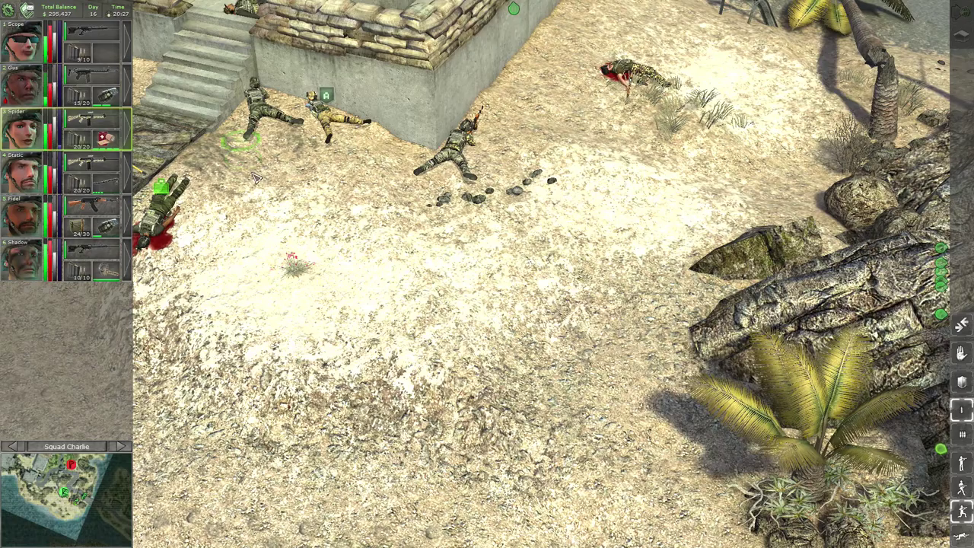
scroll(257, 178, "up", 5)
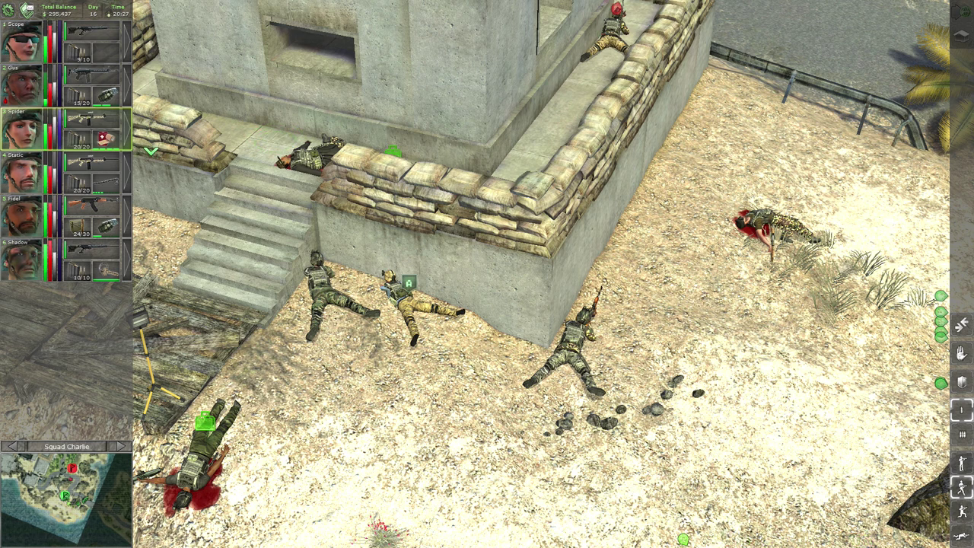
key("i")
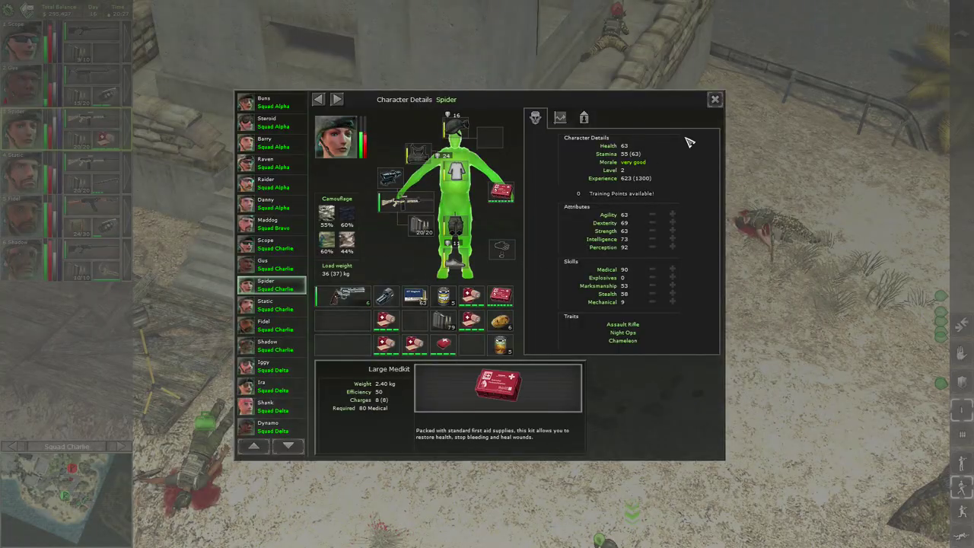
left_click(715, 101)
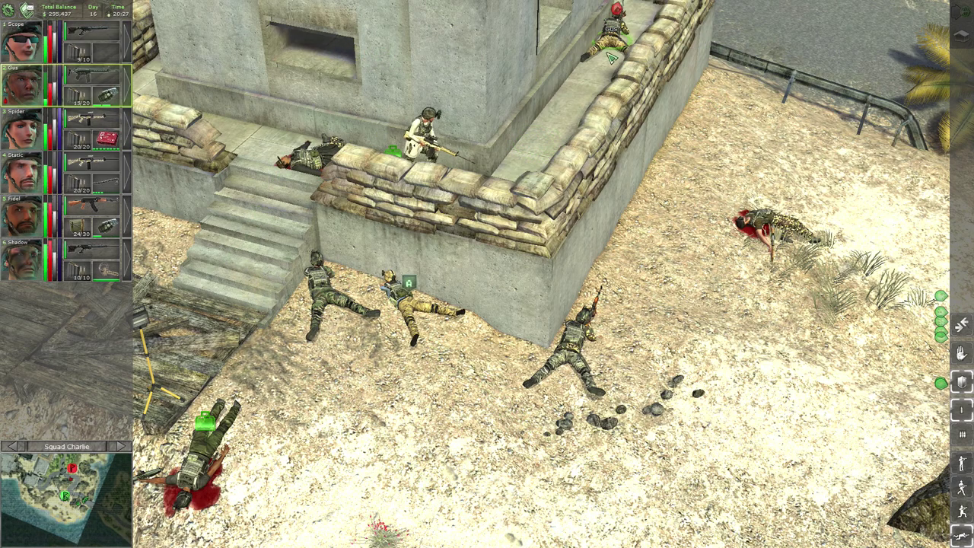
Plan Spider's move to the wounded merc on the terrace, then survey the road.
key("space")
left_click(528, 150)
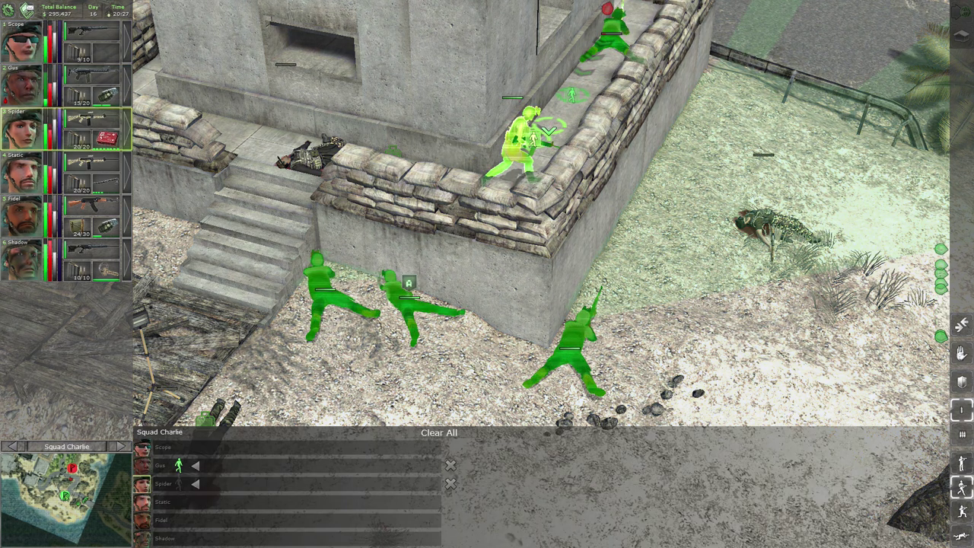
key("space")
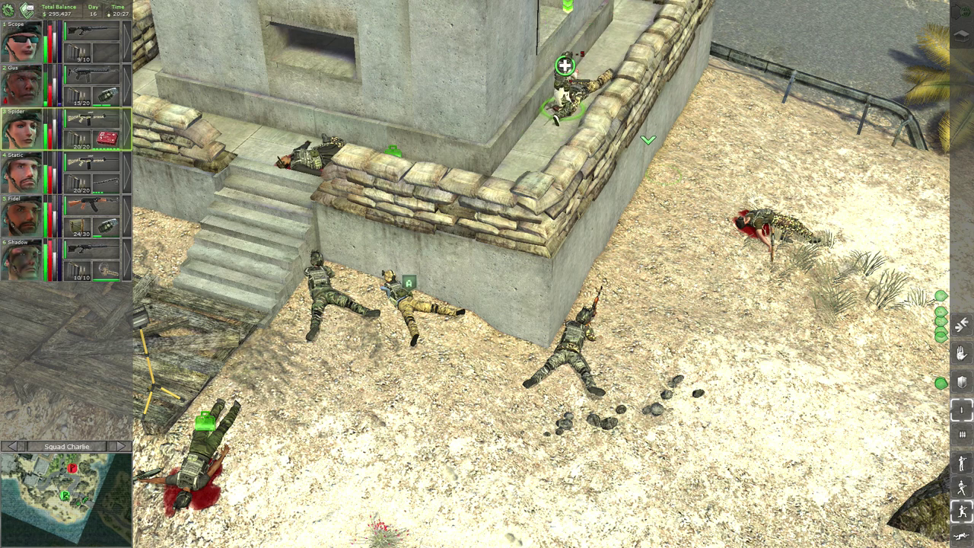
key("Up")
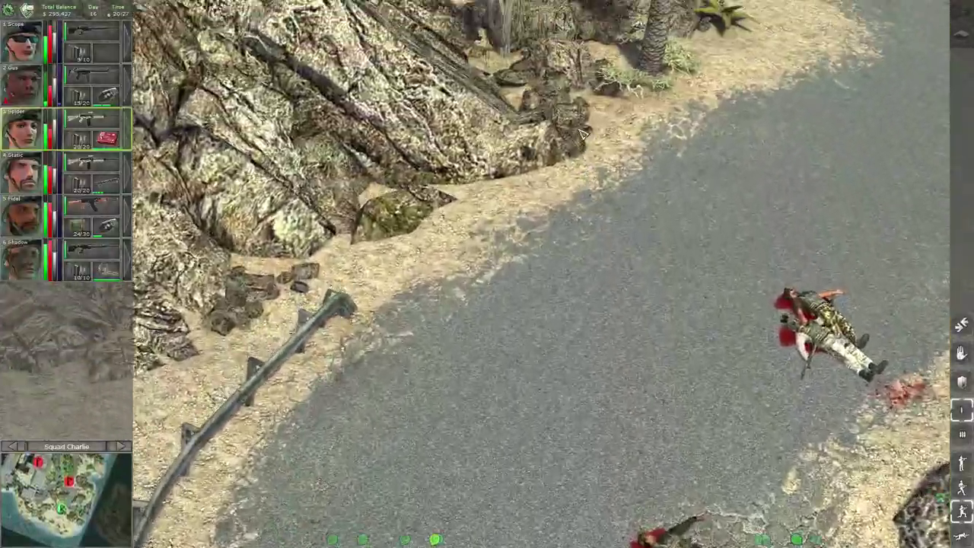
key("Up")
key("Down")
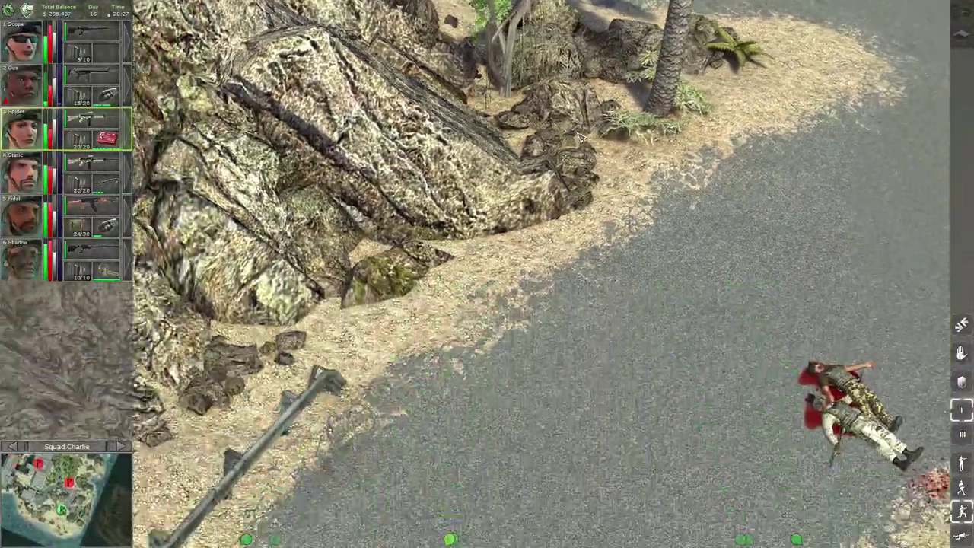
key("Down")
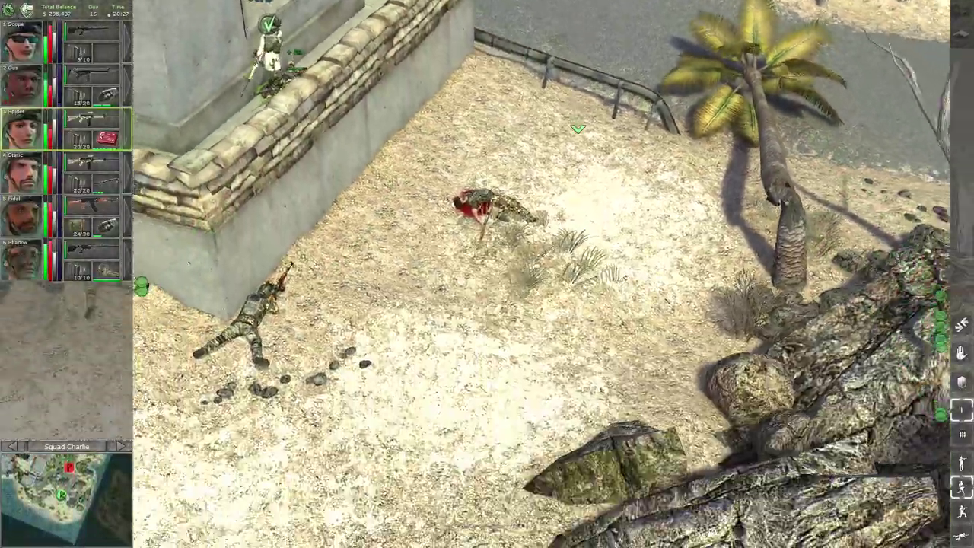
Switch between Fidel and Spider, then have Fidel go prone along the bunker wall.
key("Left")
key("5")
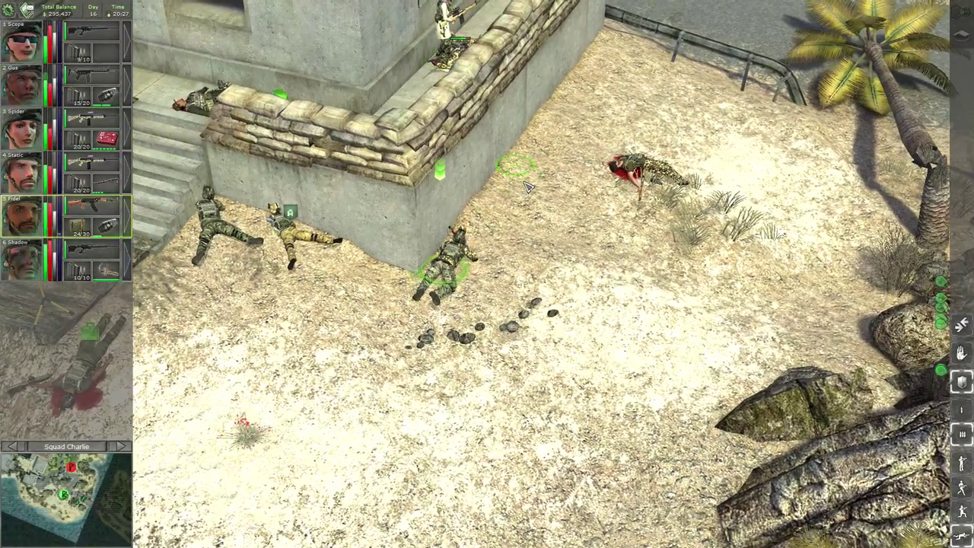
scroll(457, 183, "up", 2)
key("3")
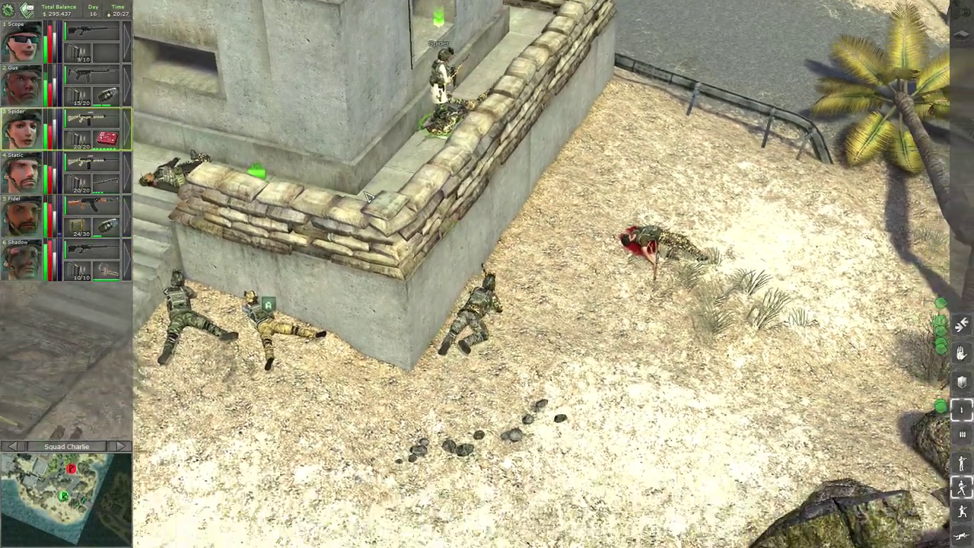
scroll(368, 196, "down", 2)
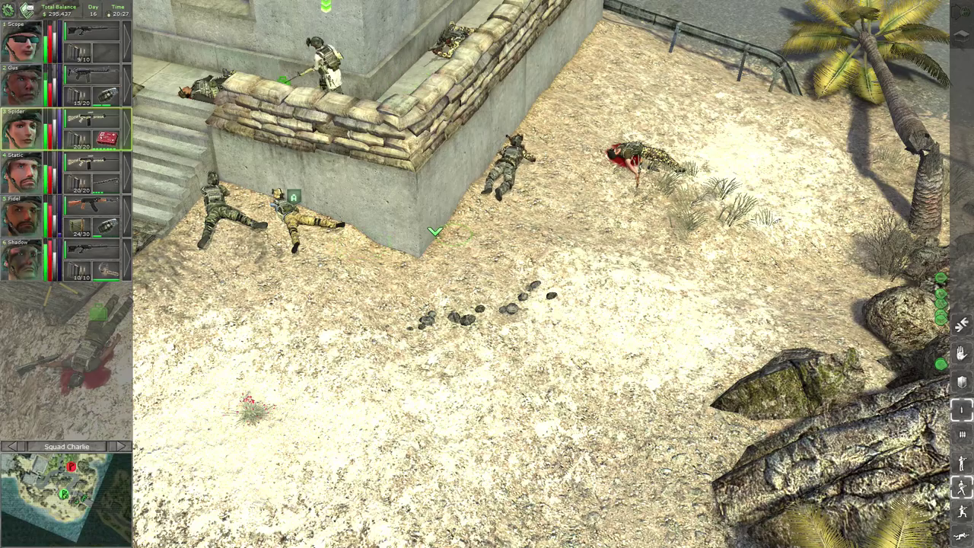
key("Left")
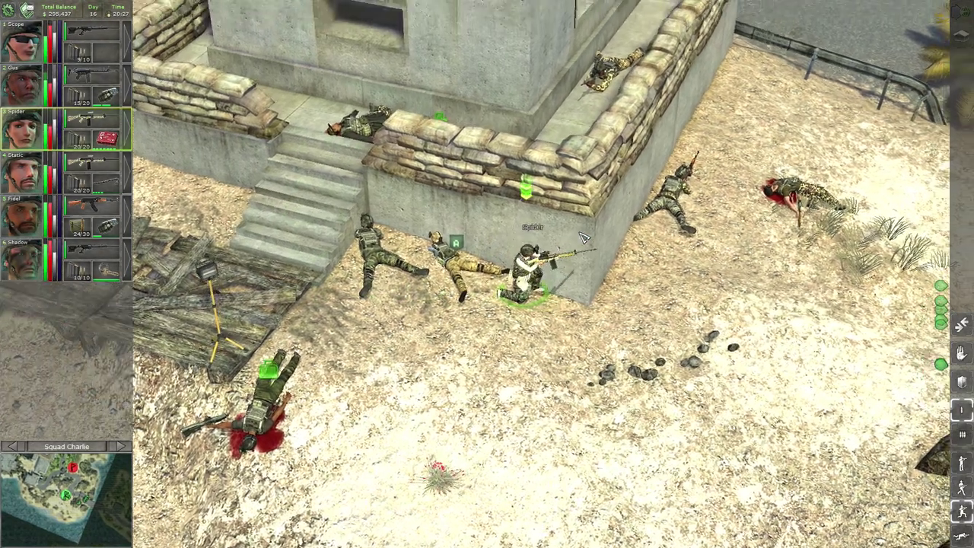
scroll(585, 239, "up", 2)
key("5")
scroll(562, 228, "up", 1)
key("Up")
key("Right")
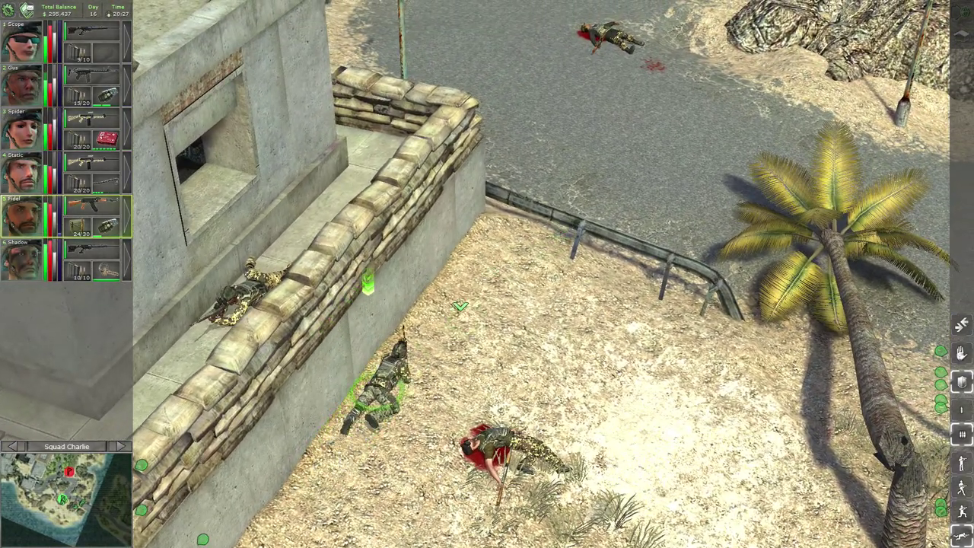
scroll(495, 274, "up", 1)
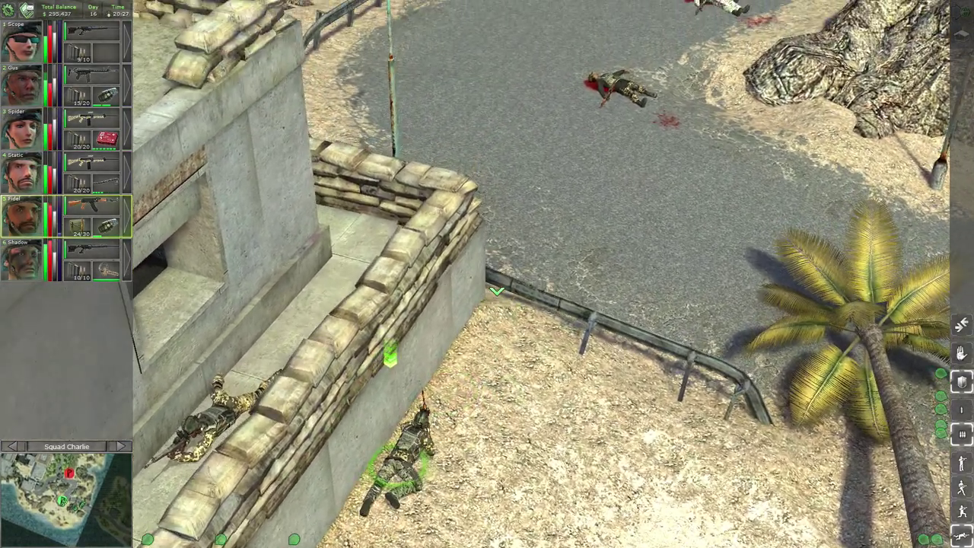
scroll(496, 290, "up", 2)
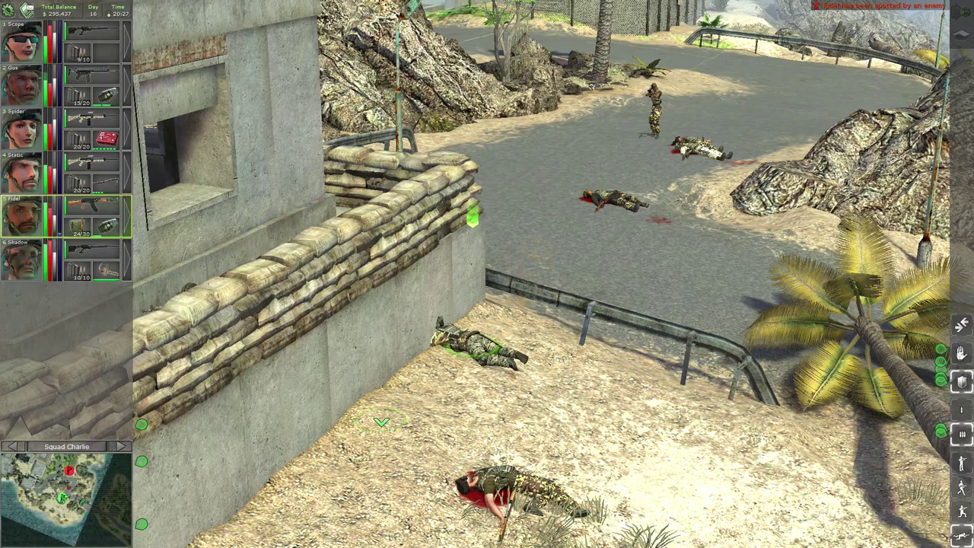
Crawl Fidel left along the bunker wall to the squad at its base.
left_click(380, 436)
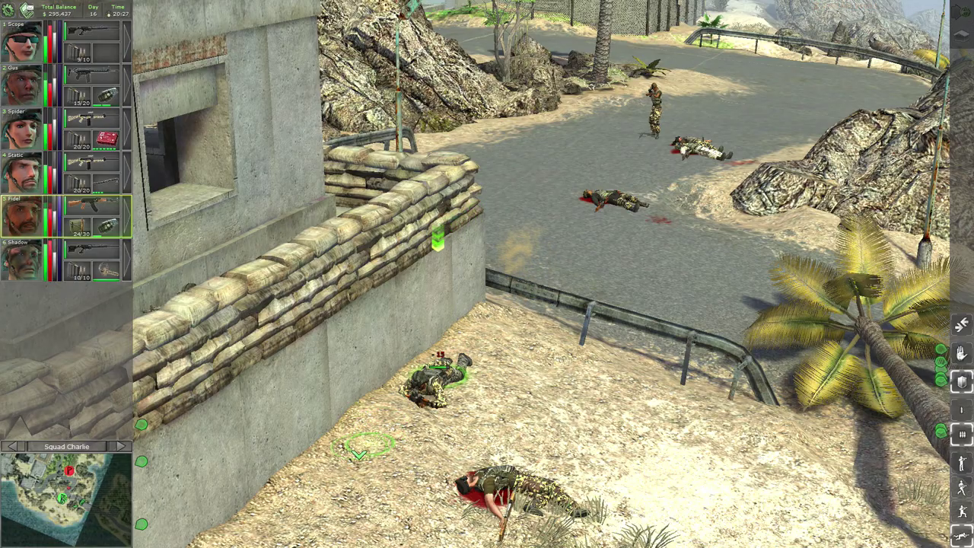
key("Down")
key("Left")
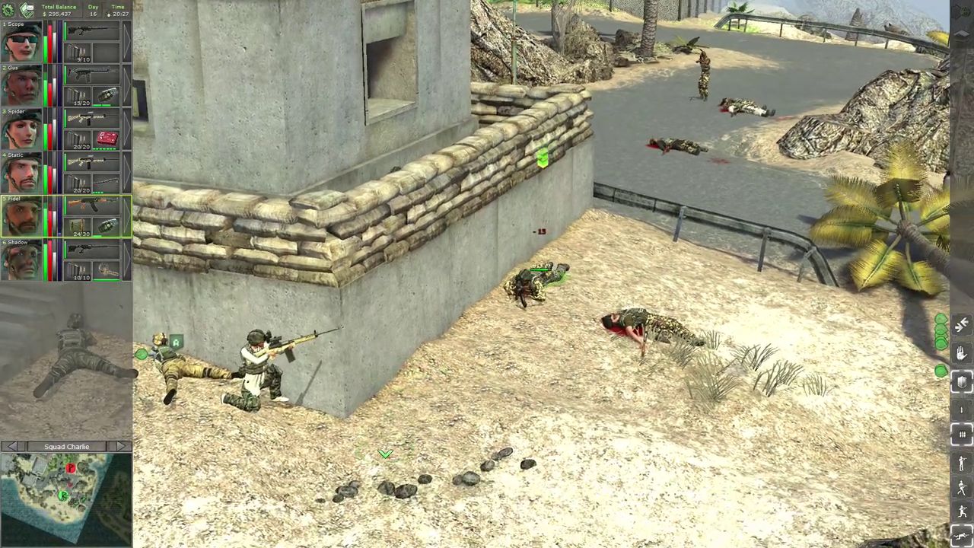
left_click(385, 454)
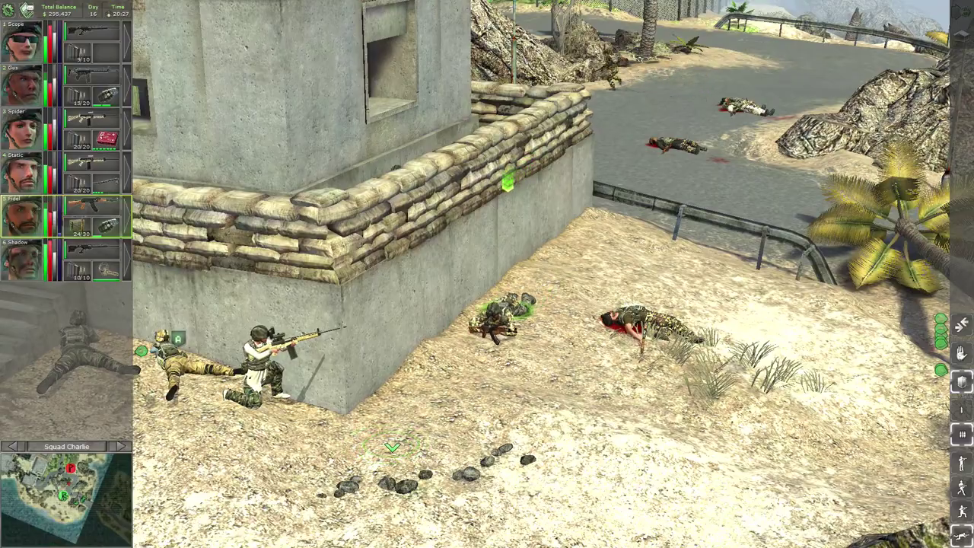
scroll(392, 448, "up", 3)
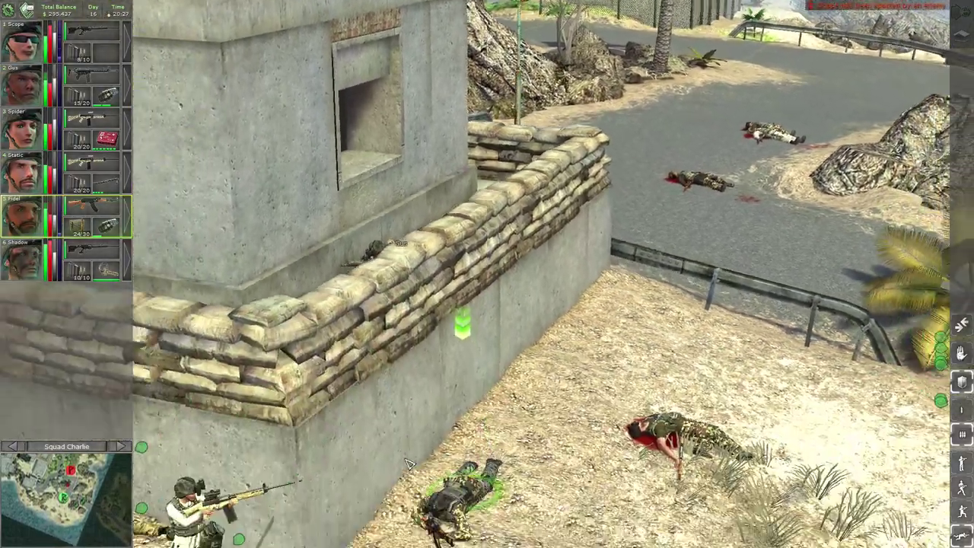
scroll(407, 465, "down", 2)
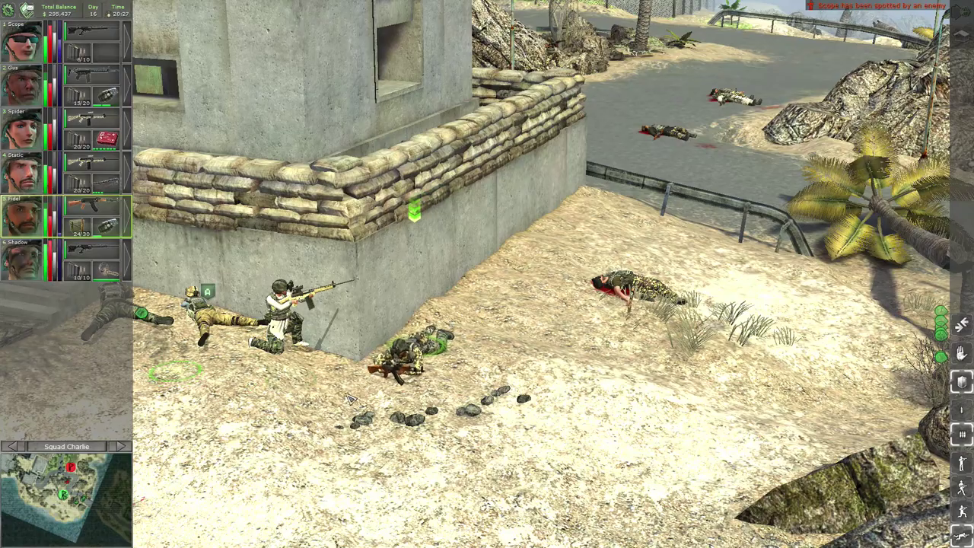
scroll(350, 399, "up", 3)
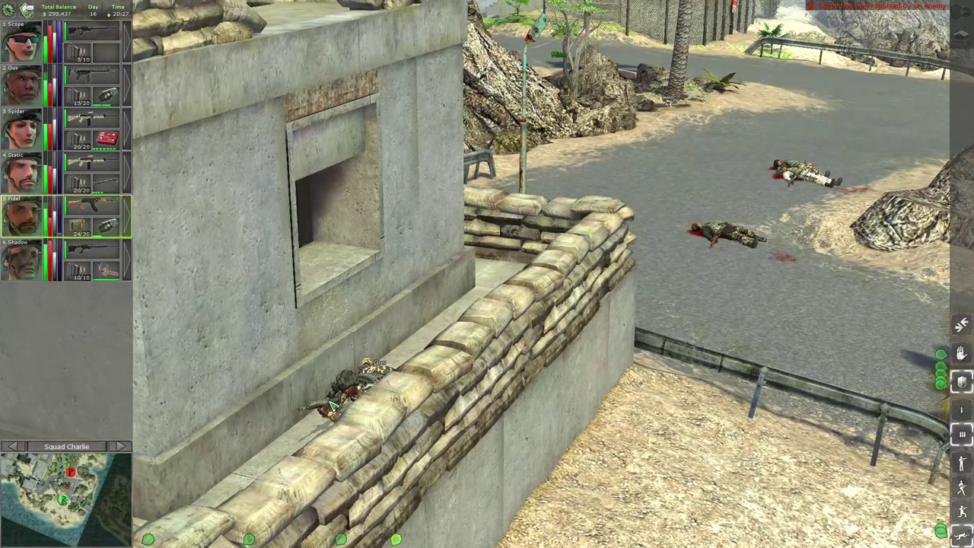
Select Gus on the terrace, then centre on Scope as the last road attacker falls.
left_click(352, 390)
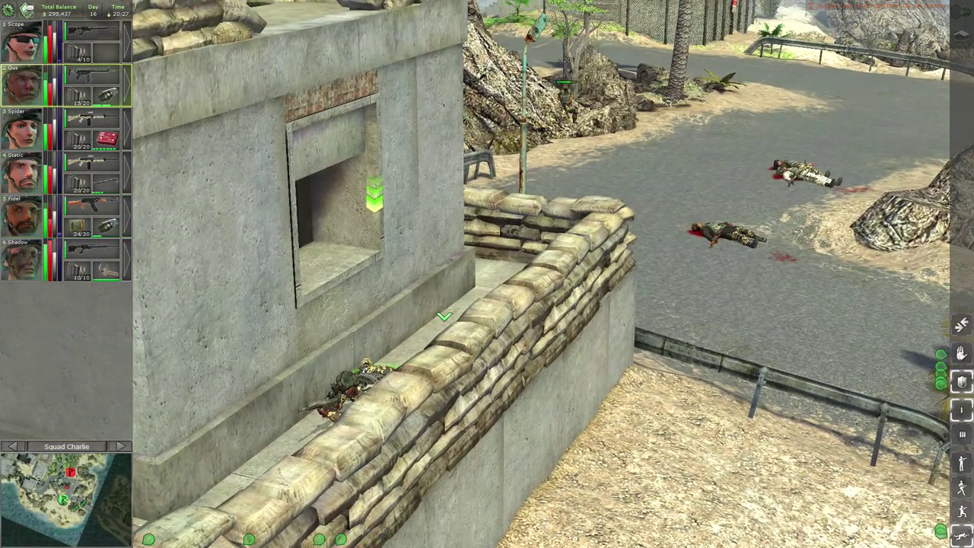
scroll(446, 316, "up", 2)
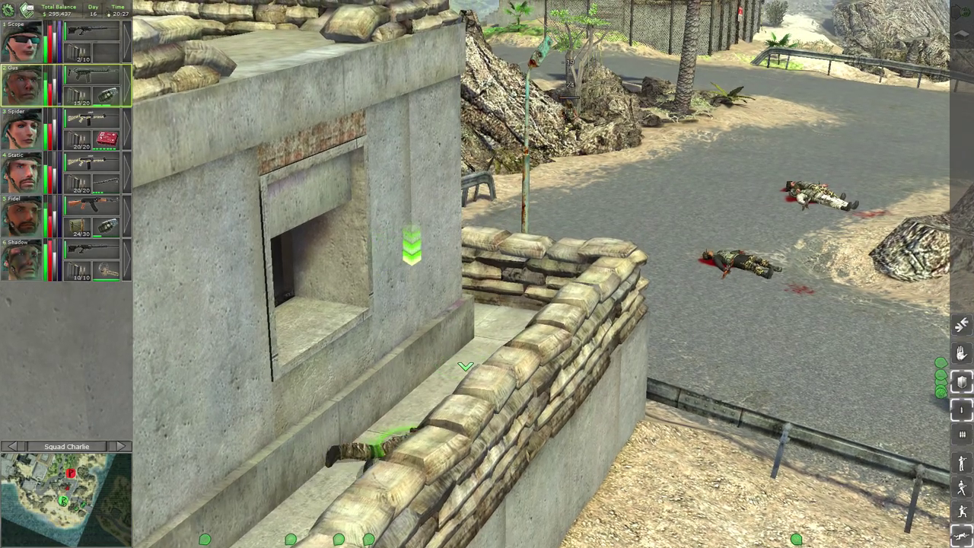
key("d")
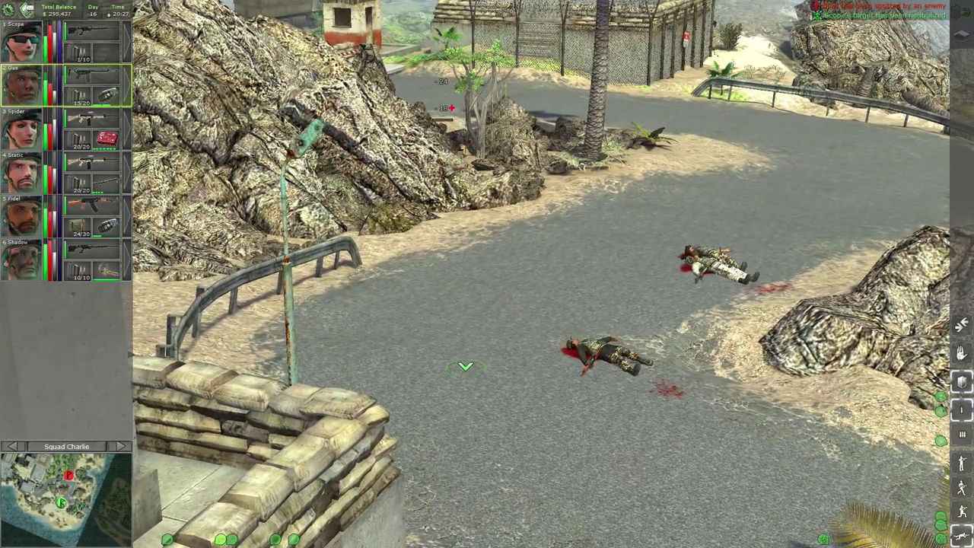
key("s")
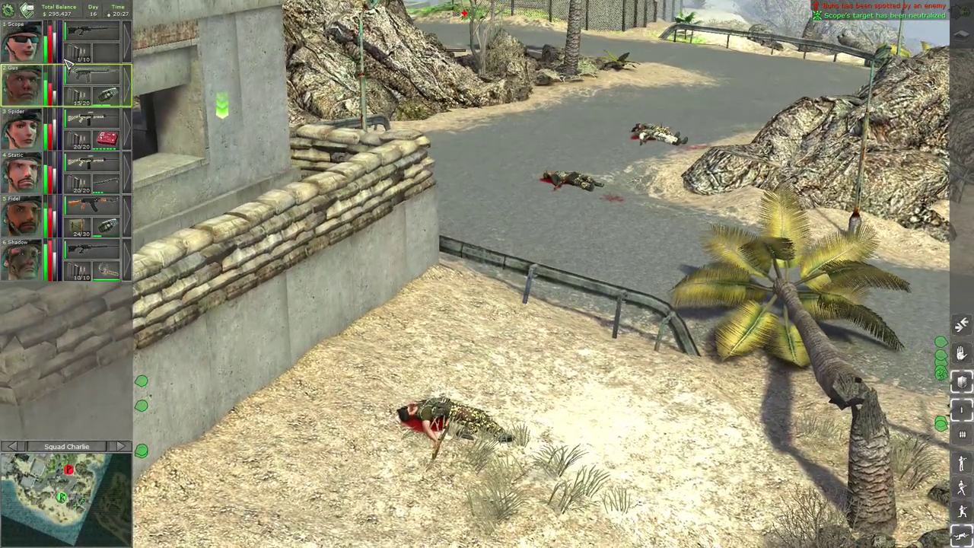
double_click(67, 54)
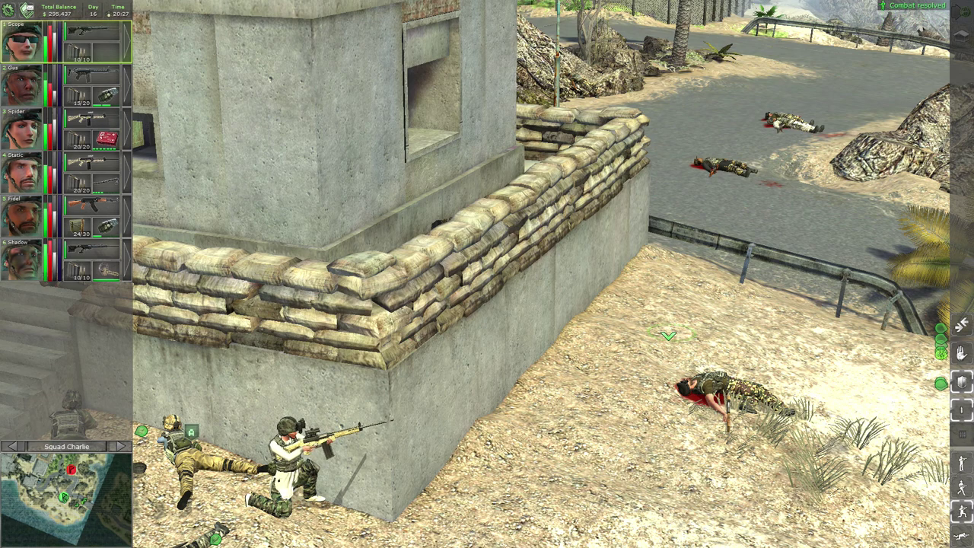
Select Fidel and survey the bunker, road and sand below it.
key("d")
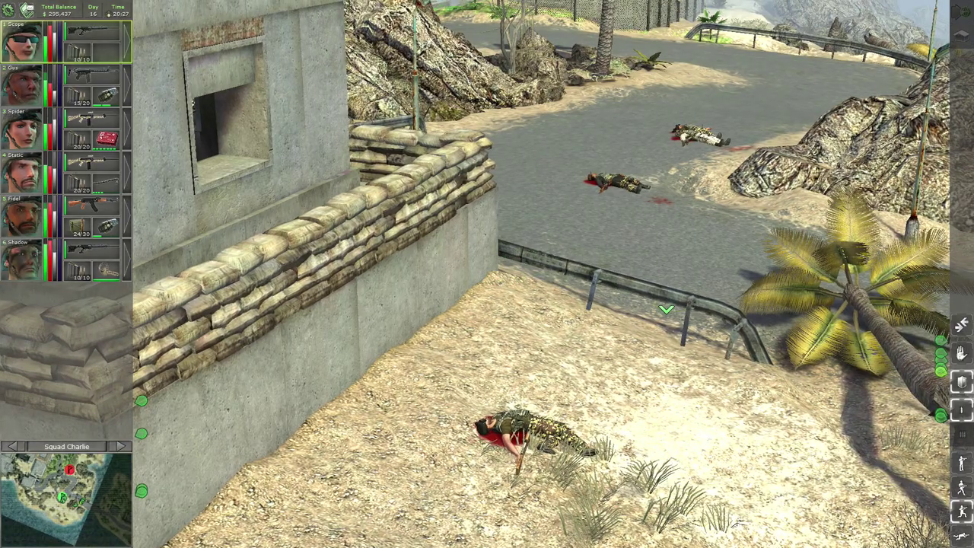
key("w")
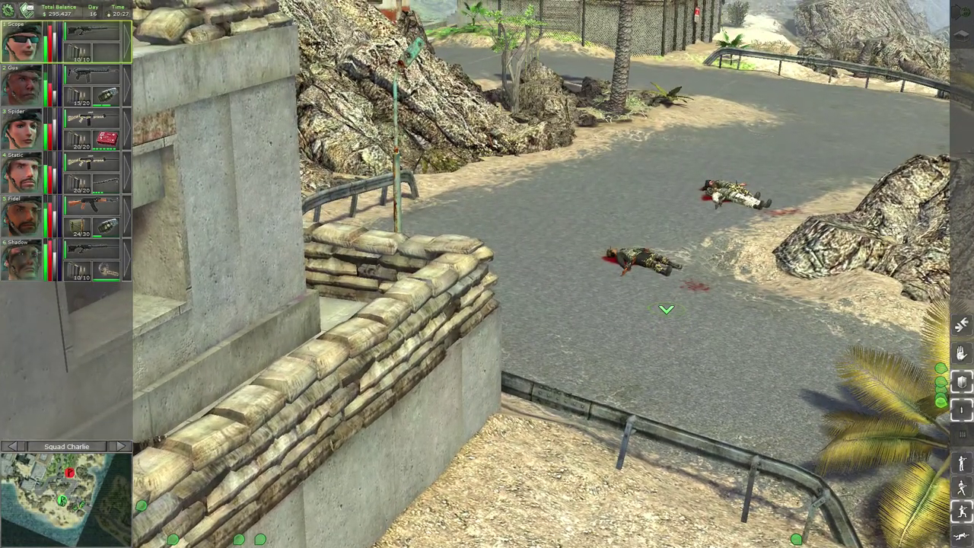
key("s")
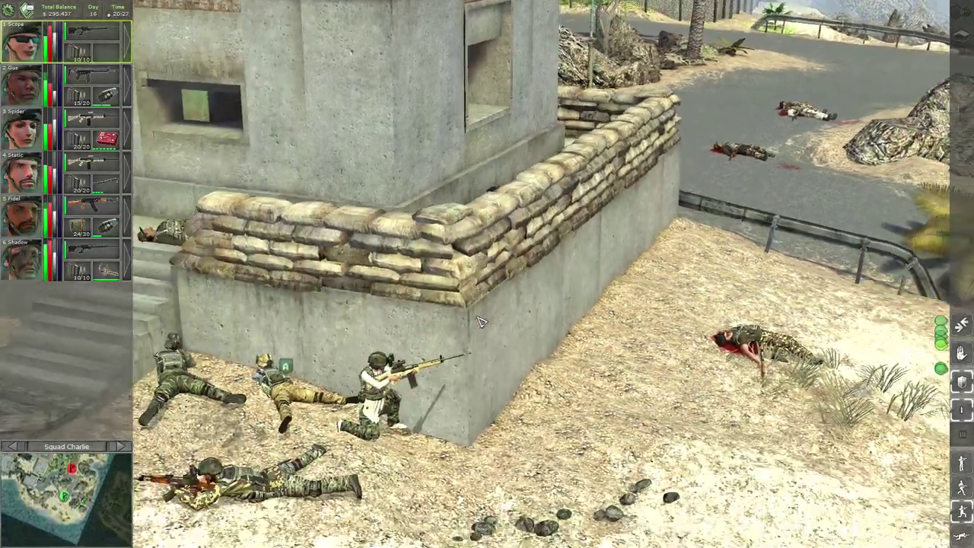
key("5")
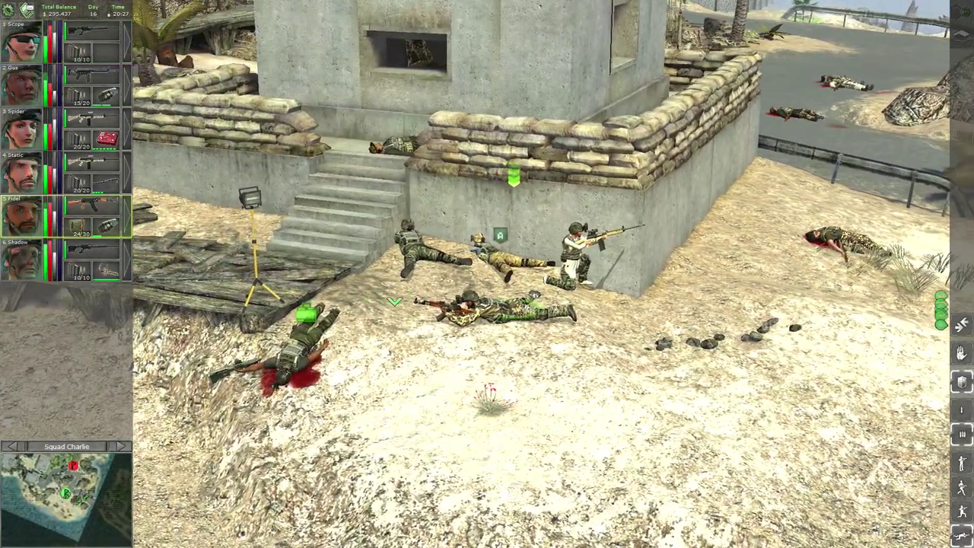
scroll(487, 274, "down", 3)
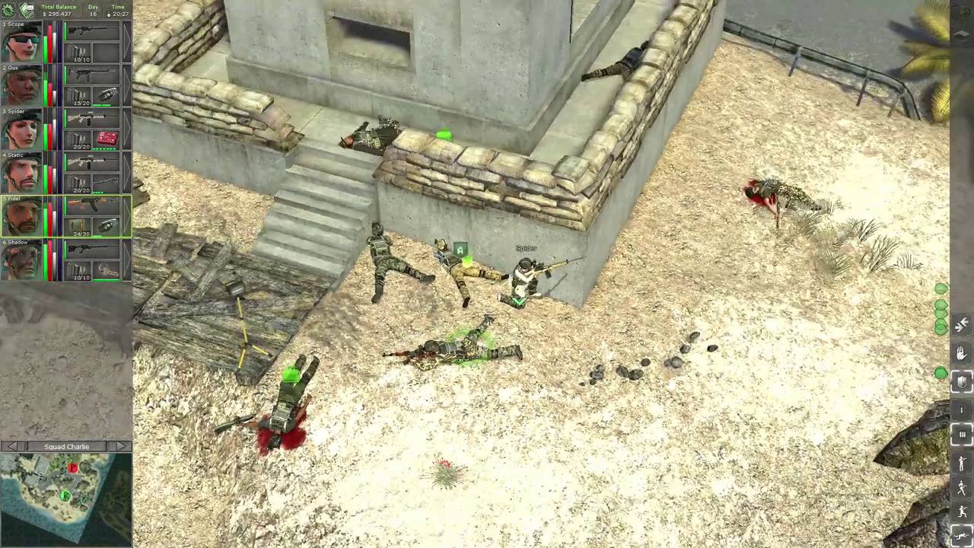
scroll(594, 210, "down", 3)
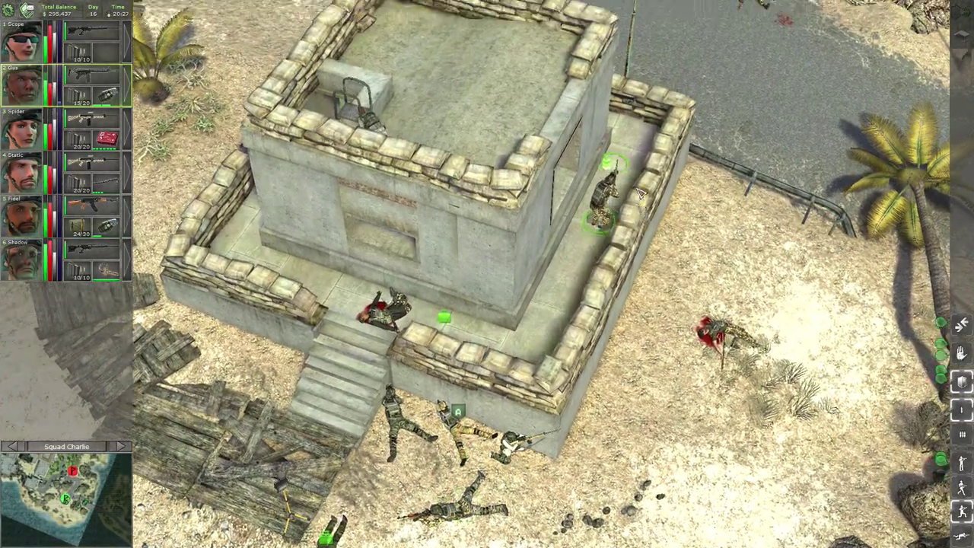
scroll(487, 274, "up", 3)
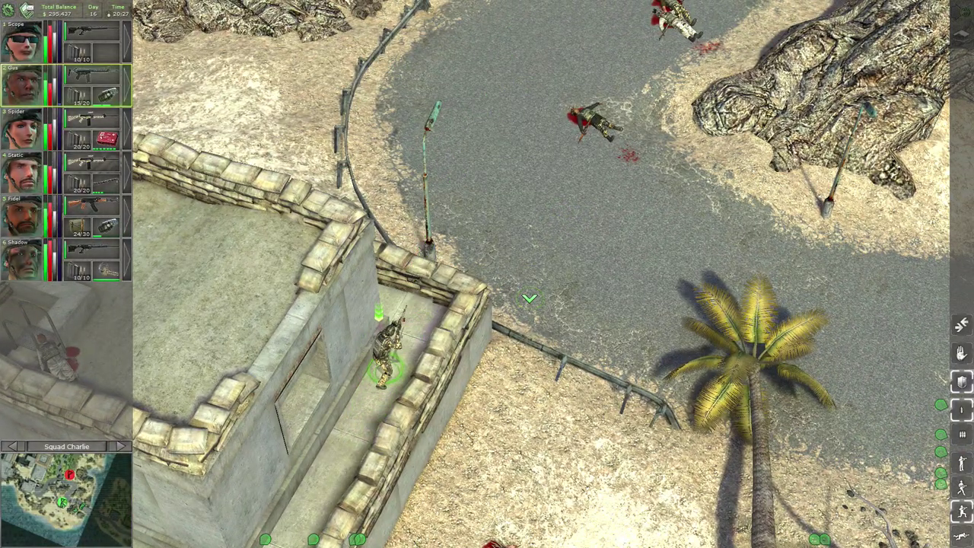
key("s")
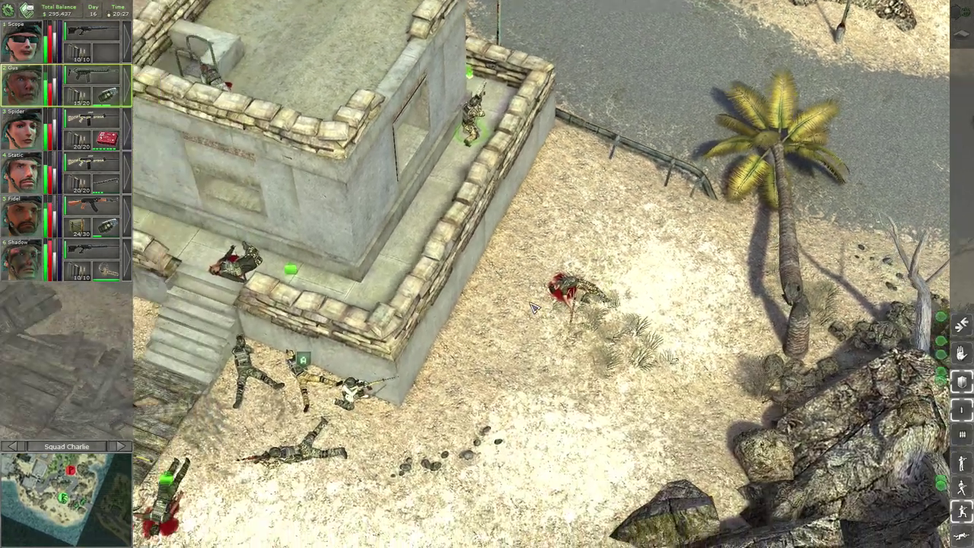
scroll(533, 307, "down", 5)
scroll(533, 307, "up", 4)
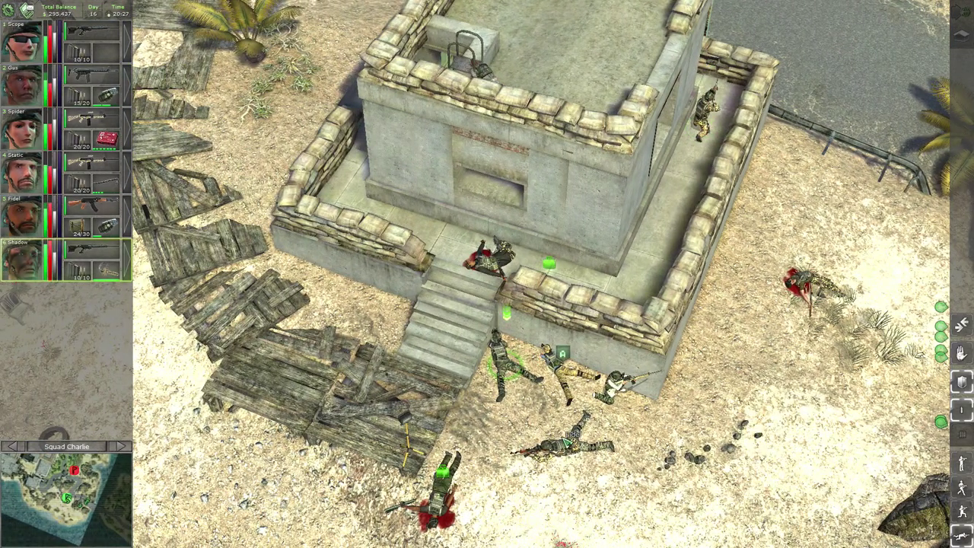
left_click(552, 454)
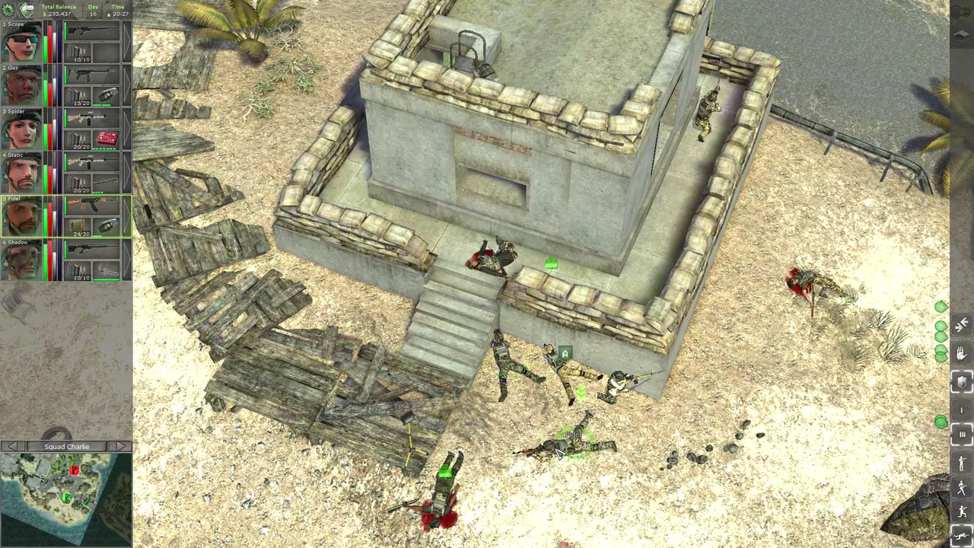
key("a")
scroll(552, 455, "up", 3)
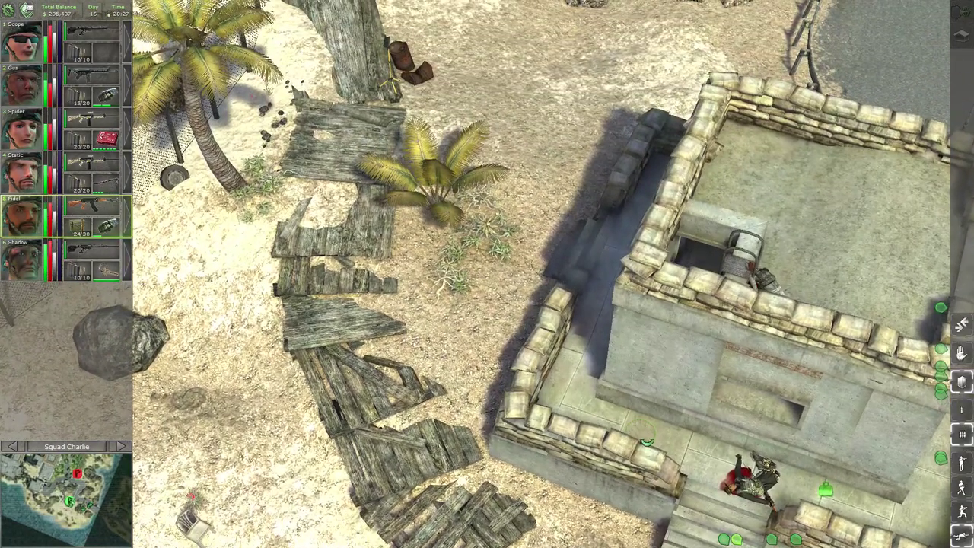
scroll(647, 442, "down", 3)
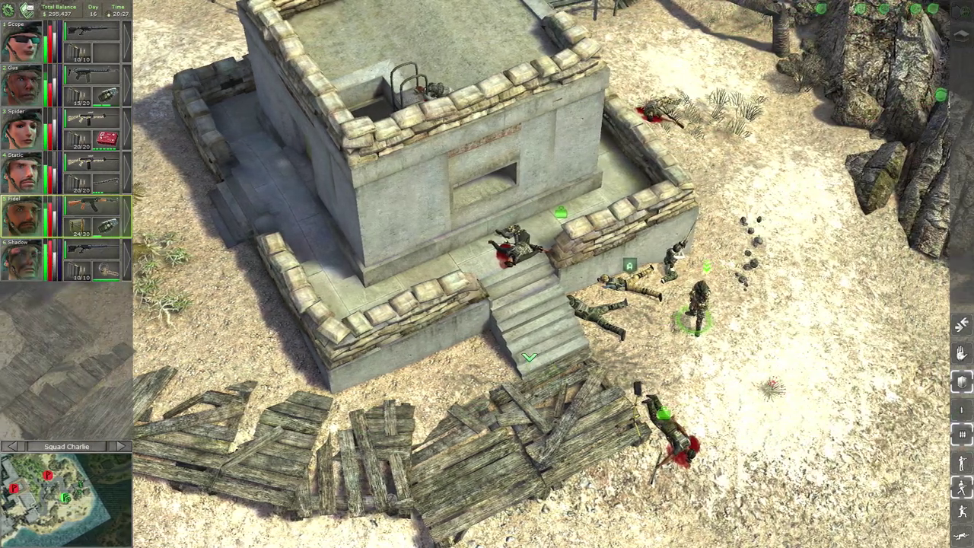
Raise Shadow from prone to a crouch and switch command to Squad Alpha.
key("a")
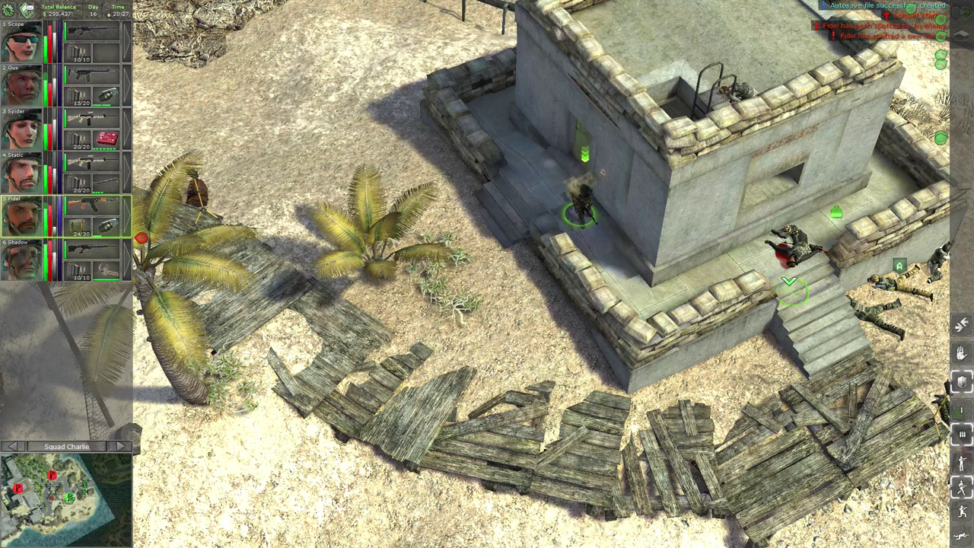
key("Right")
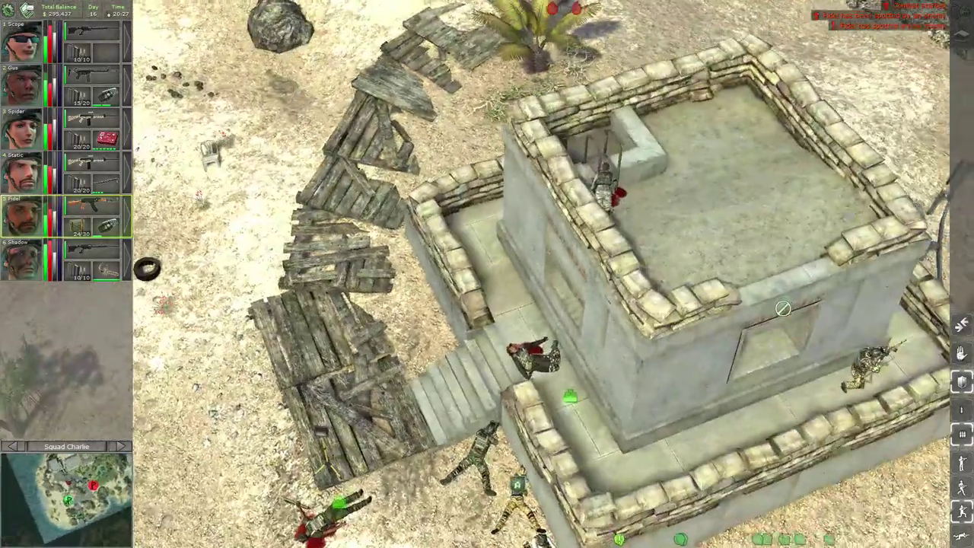
key("Up")
scroll(768, 315, "up", 3)
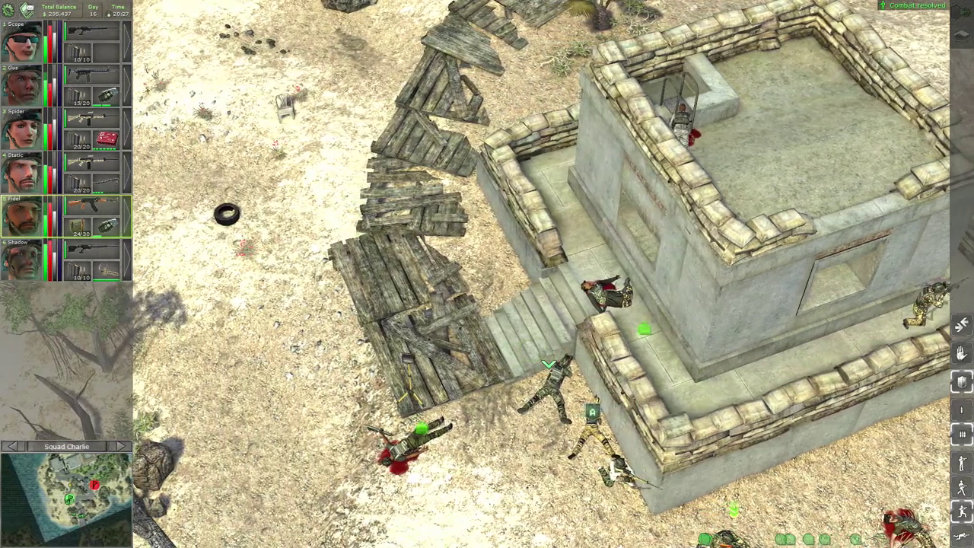
left_click(562, 385)
key("c")
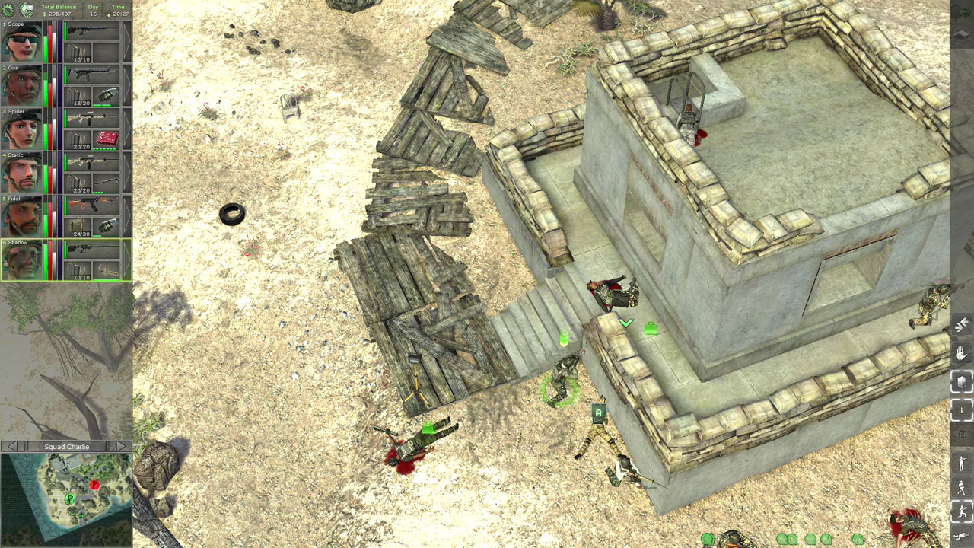
key("Tab")
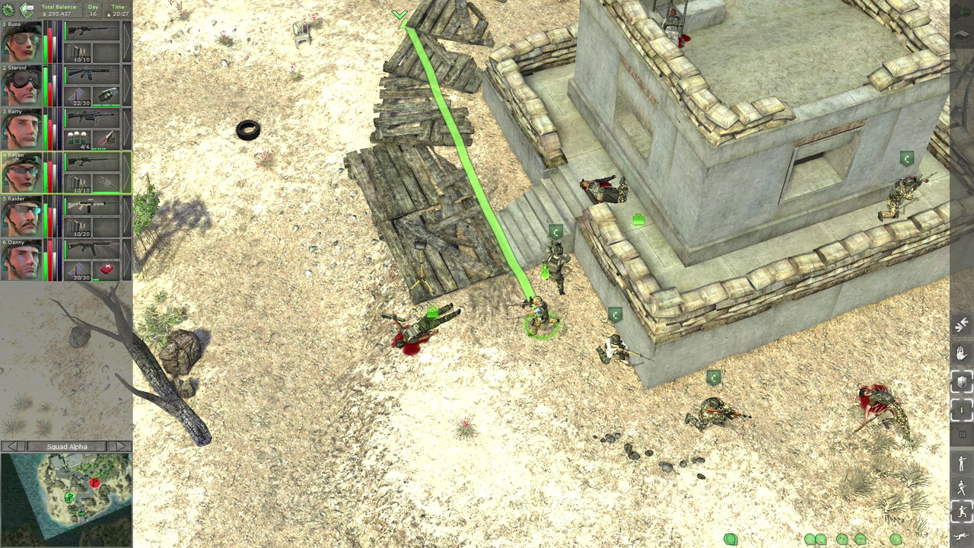
Return command to Squad Charlie, select Fidel then Gus, and view the terrace leftward.
key("Tab")
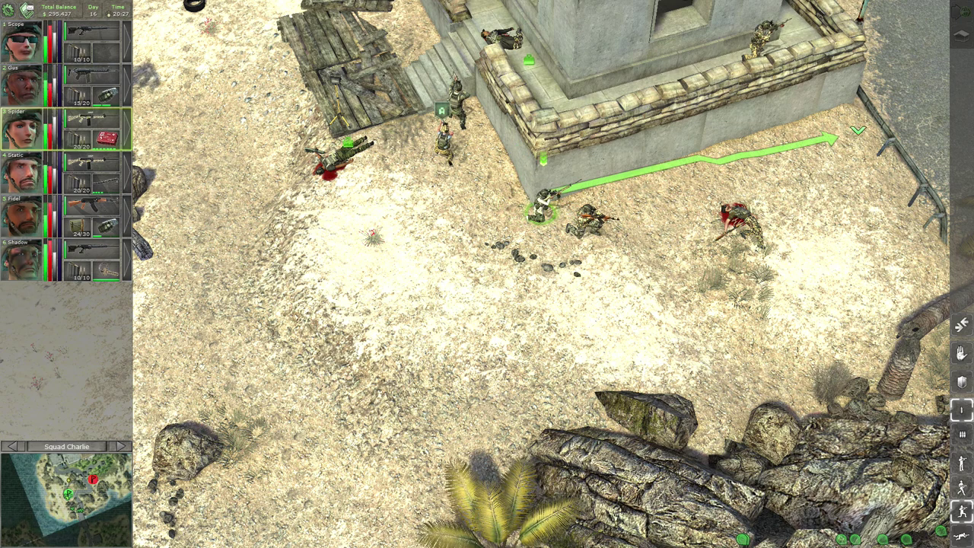
left_click(599, 233)
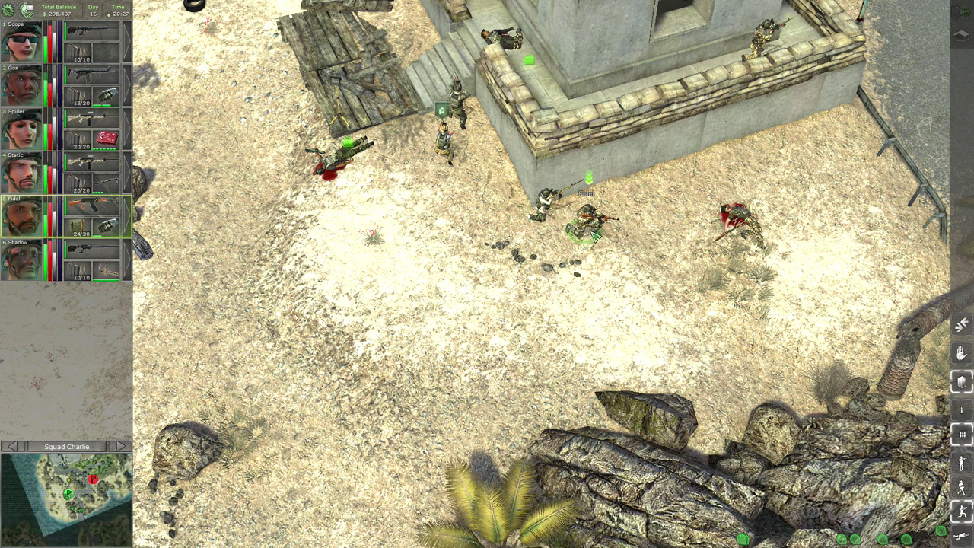
scroll(874, 176, "down", 3)
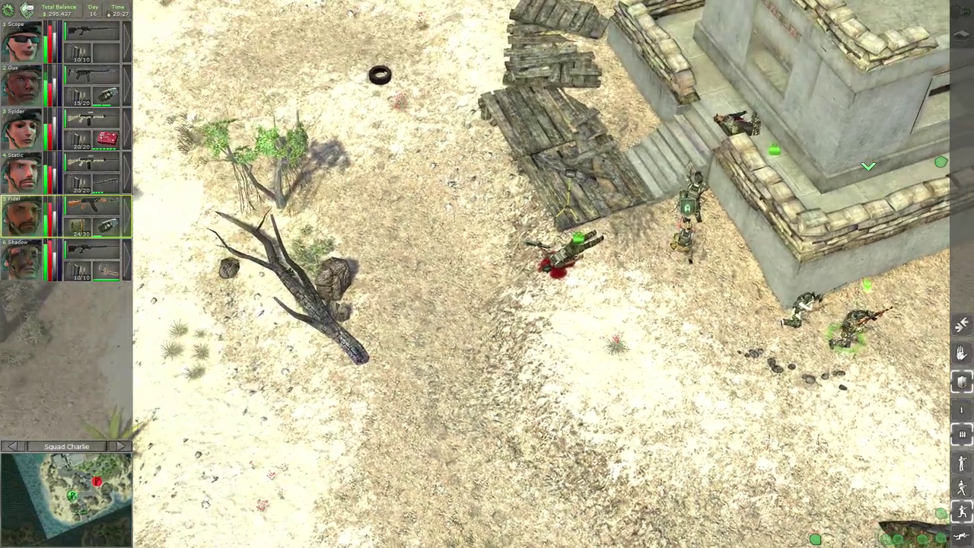
scroll(689, 226, "up", 3)
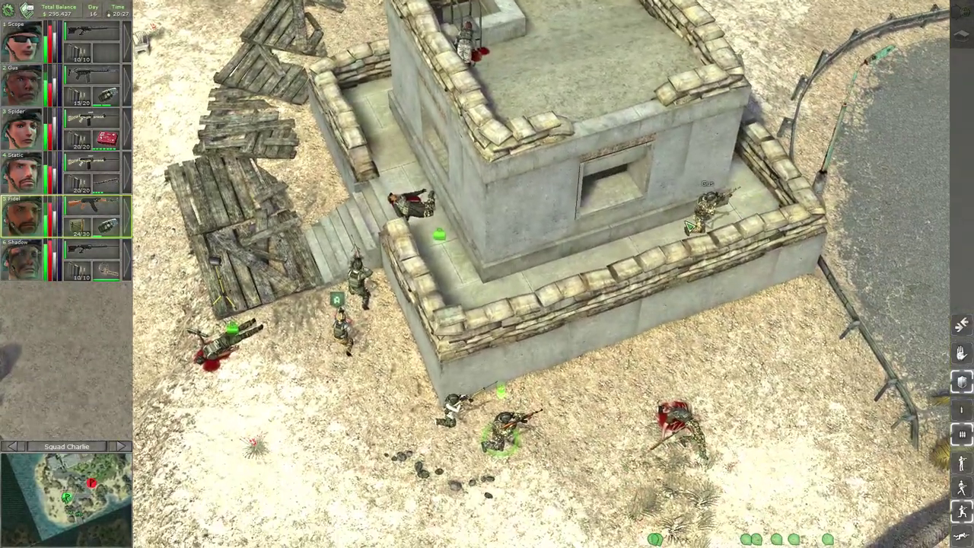
scroll(689, 226, "down", 2)
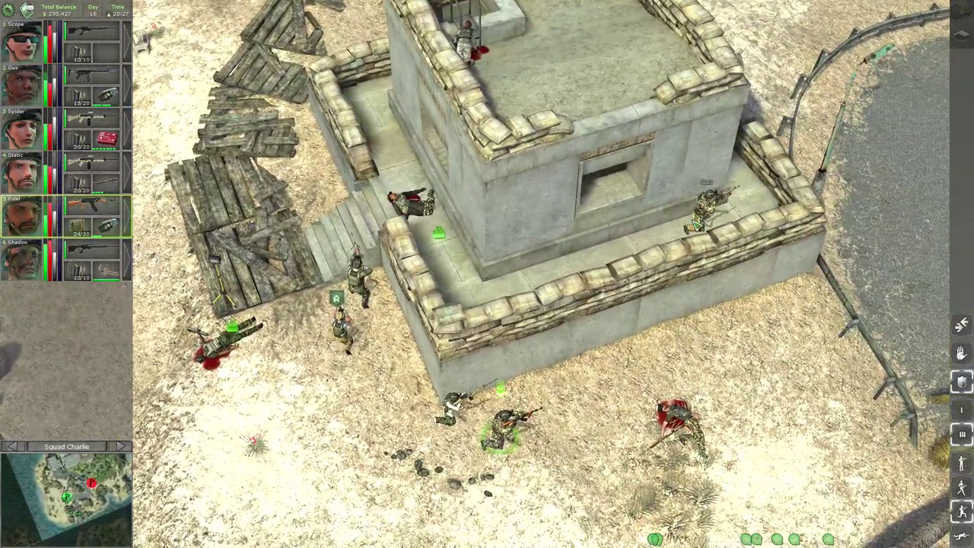
key("2")
scroll(542, 201, "up", 3)
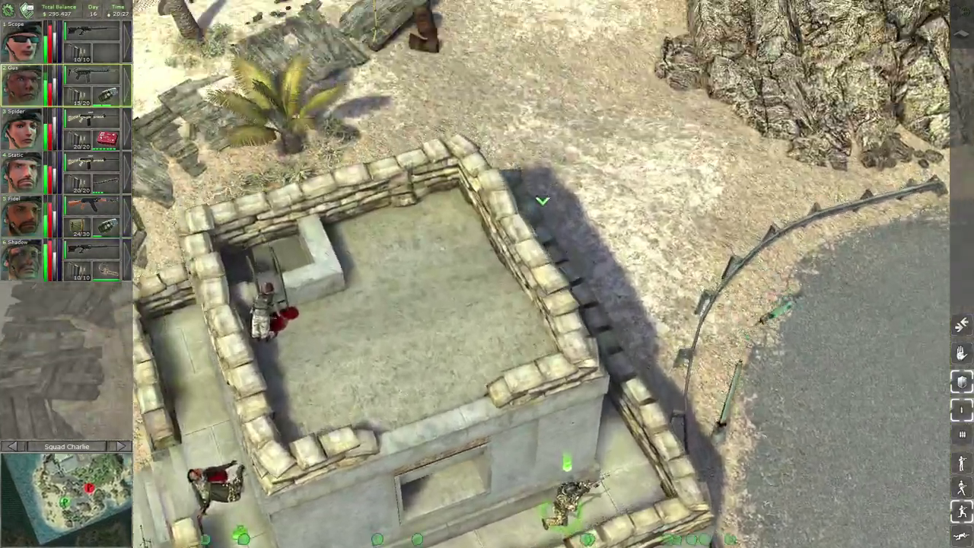
scroll(542, 200, "down", 2)
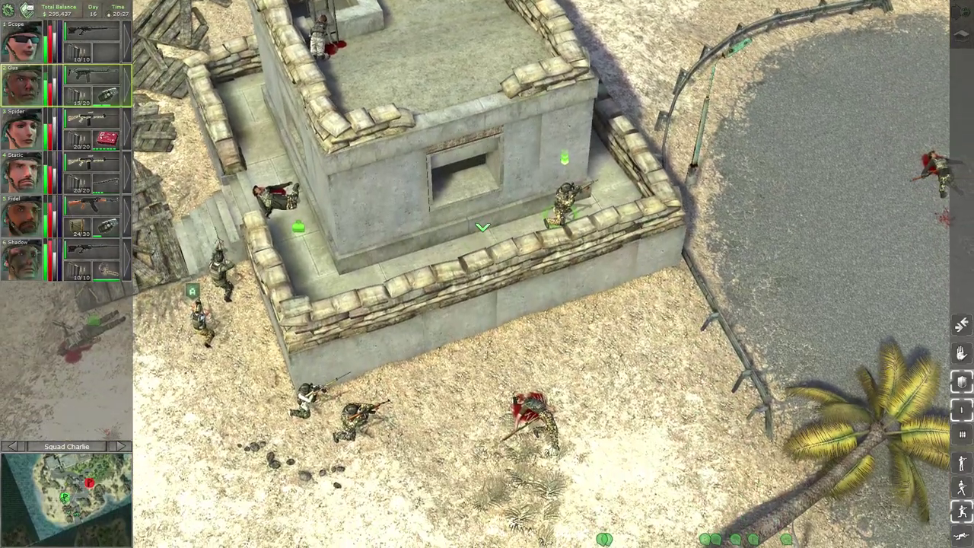
scroll(496, 233, "up", 2)
key("Left")
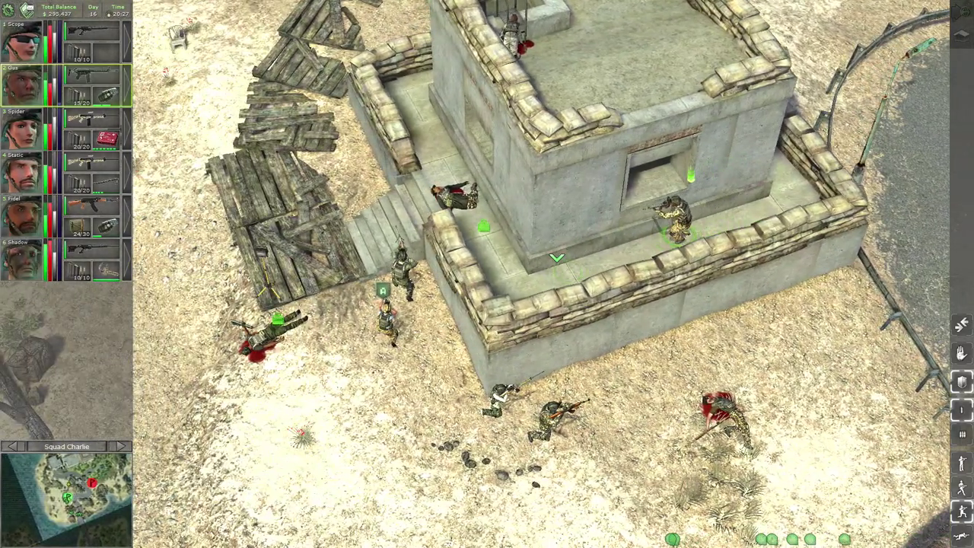
key("Left")
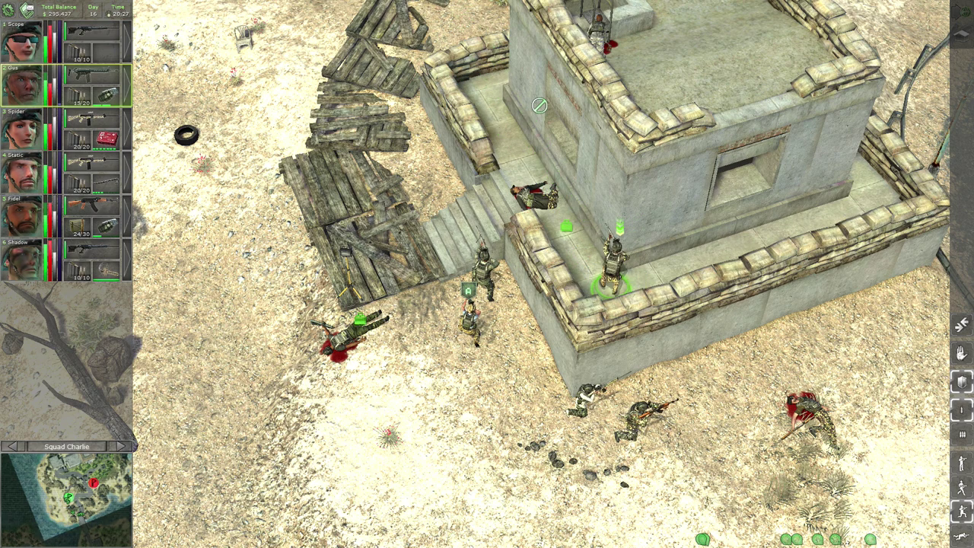
Scout the sand, building, rocks, road and burning car around the bunker.
key("Up")
key("Up")
key("Up")
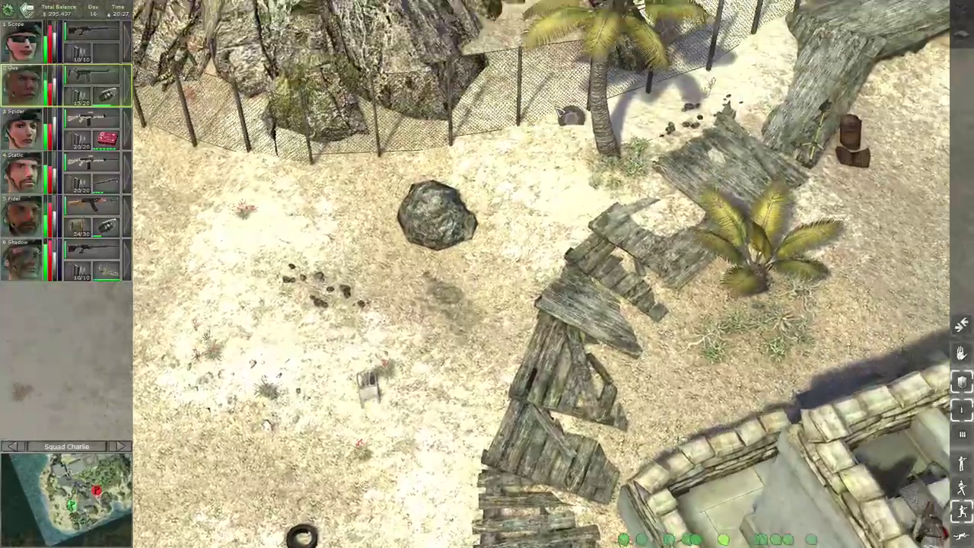
key("Down")
key("Down")
key("Down")
key("Down")
key("Down")
key("Down")
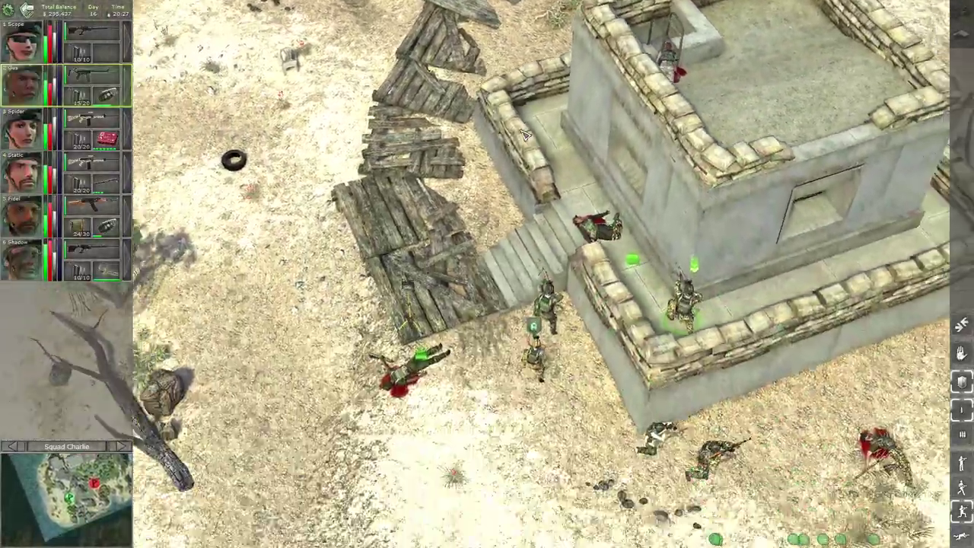
key("Down")
key("Down")
key("Down")
key("Down")
key("Right")
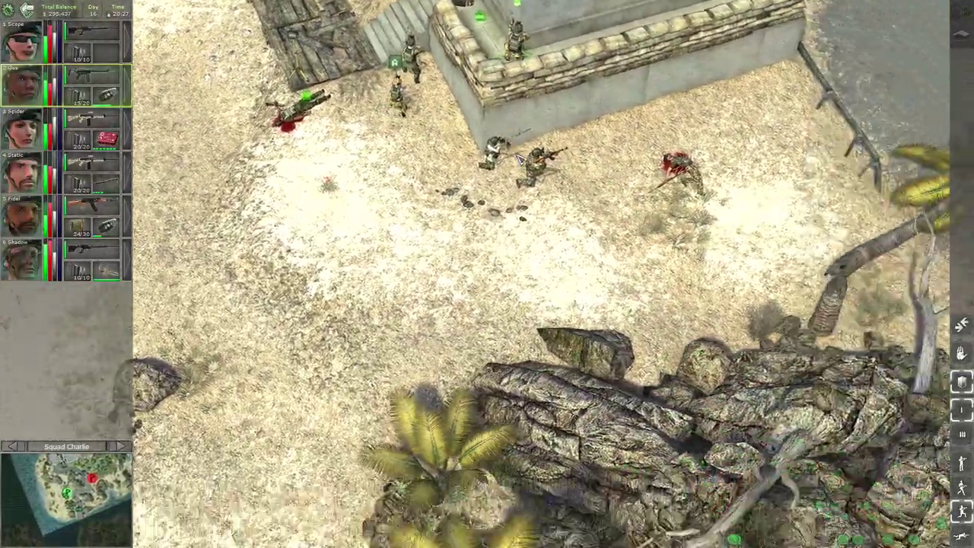
key("Down")
key("Down")
key("Down")
key("Right")
key("Right")
key("Down")
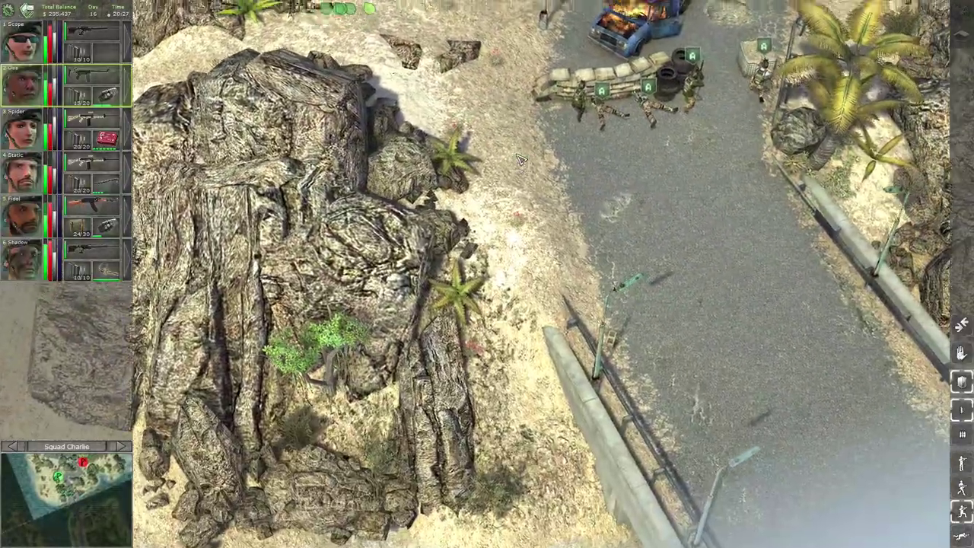
Return the view to the bunker and soldiers and ready Gus's grenade.
key("Up")
key("Up")
key("Up")
key("Left")
key("Left")
key("Up")
key("Left")
key("Up")
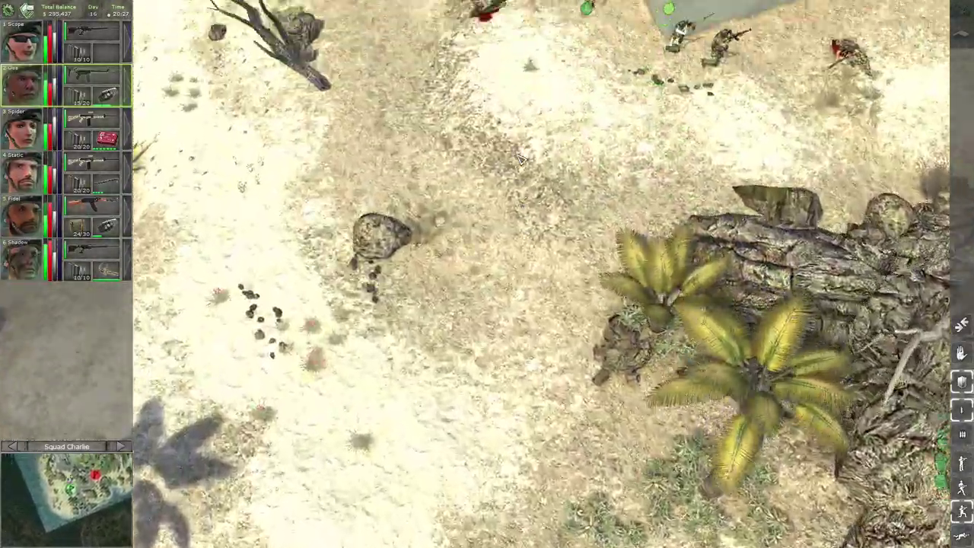
key("Up")
key("Up")
key("Up")
key("Left")
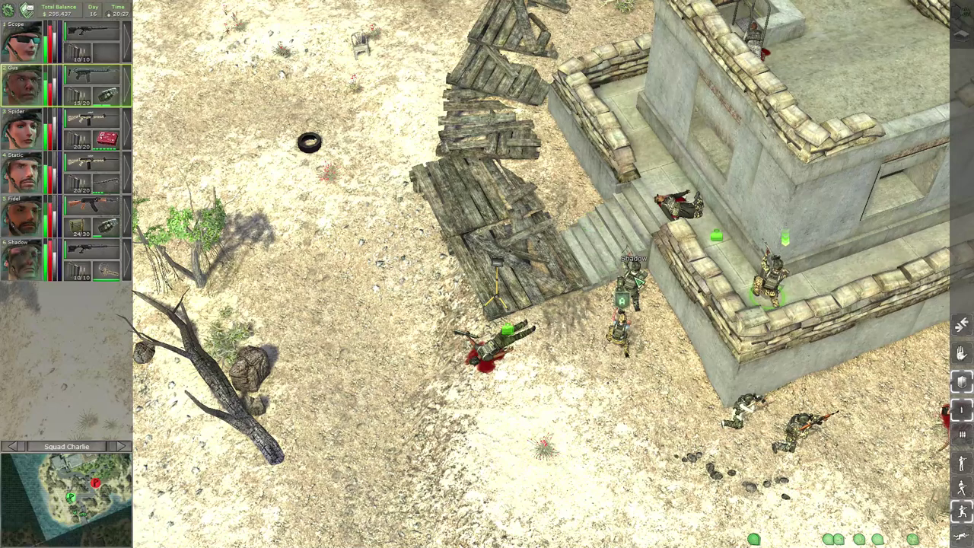
key("Right")
key("Right")
key("Left")
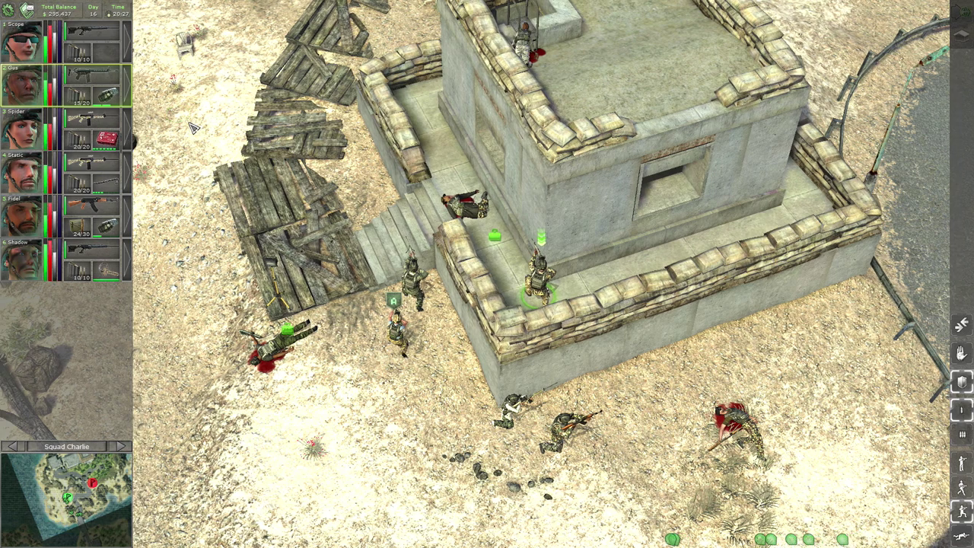
key("Left")
left_click(114, 99)
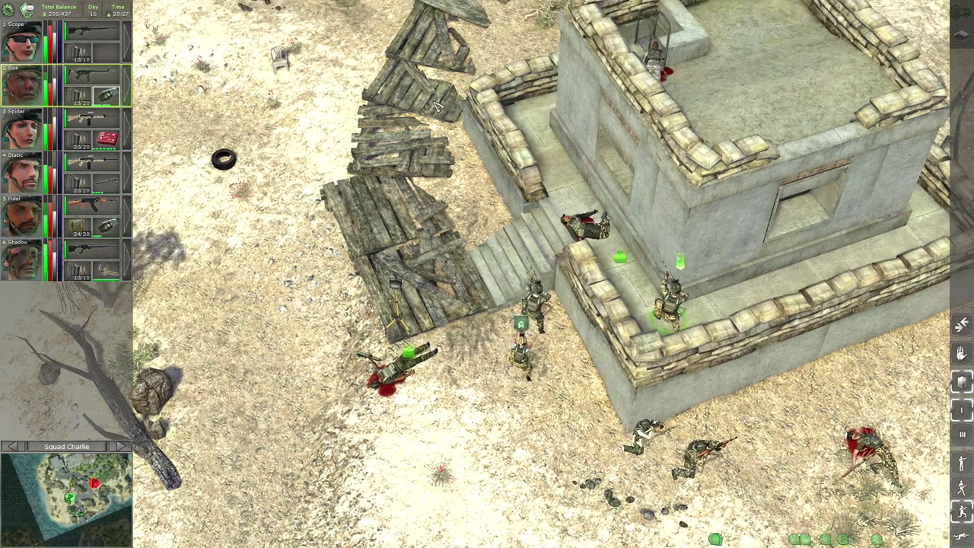
scroll(466, 96, "up", 2)
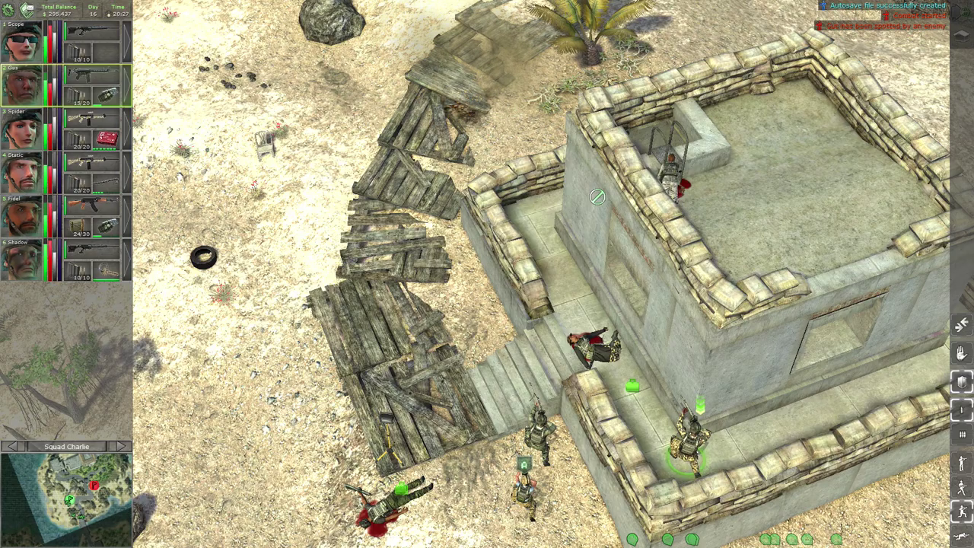
scroll(602, 202, "down", 3)
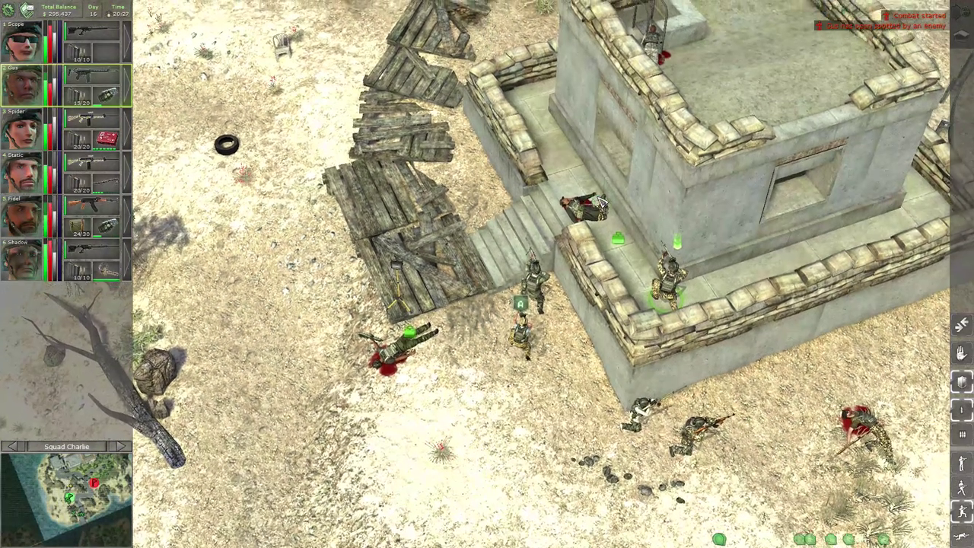
scroll(598, 196, "up", 3)
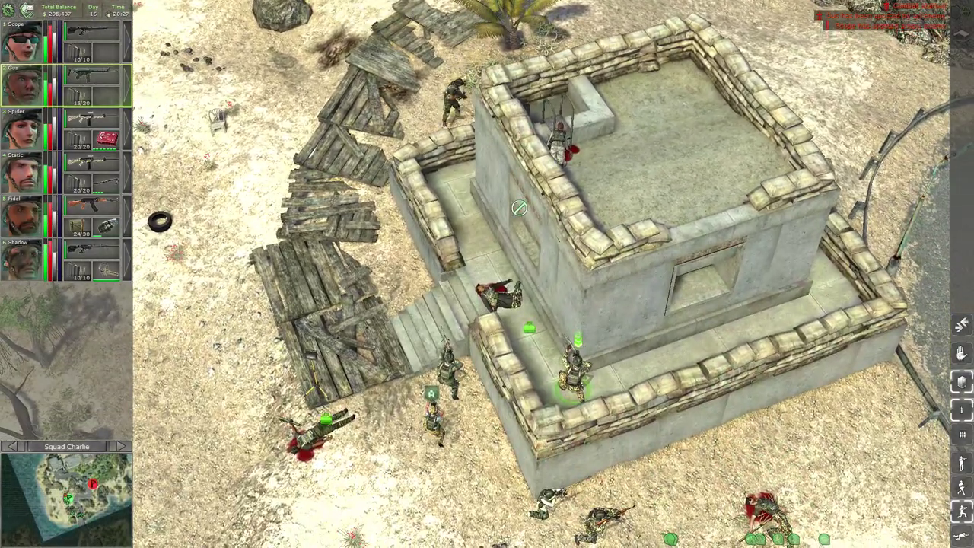
Check Gus's character details, then throw a grenade at the tower attacker.
key("space")
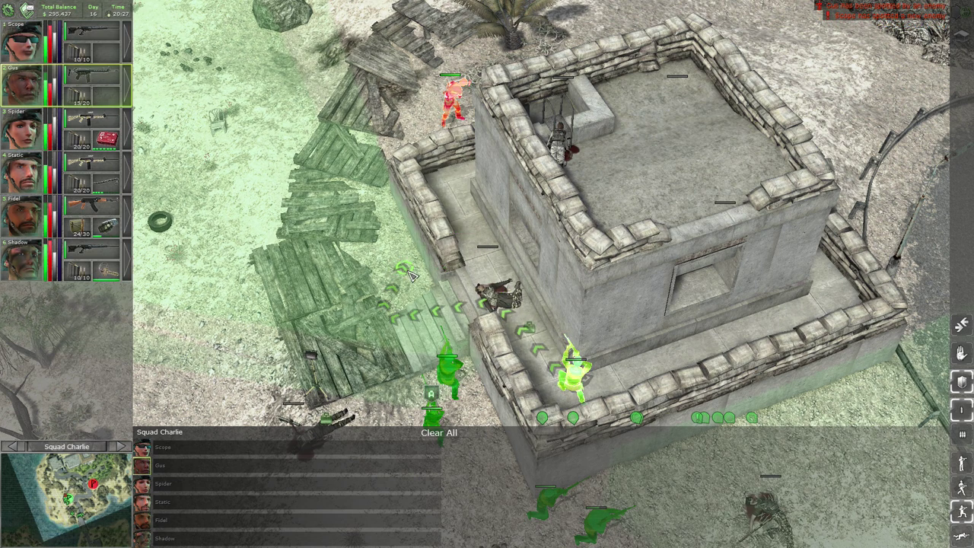
key("i")
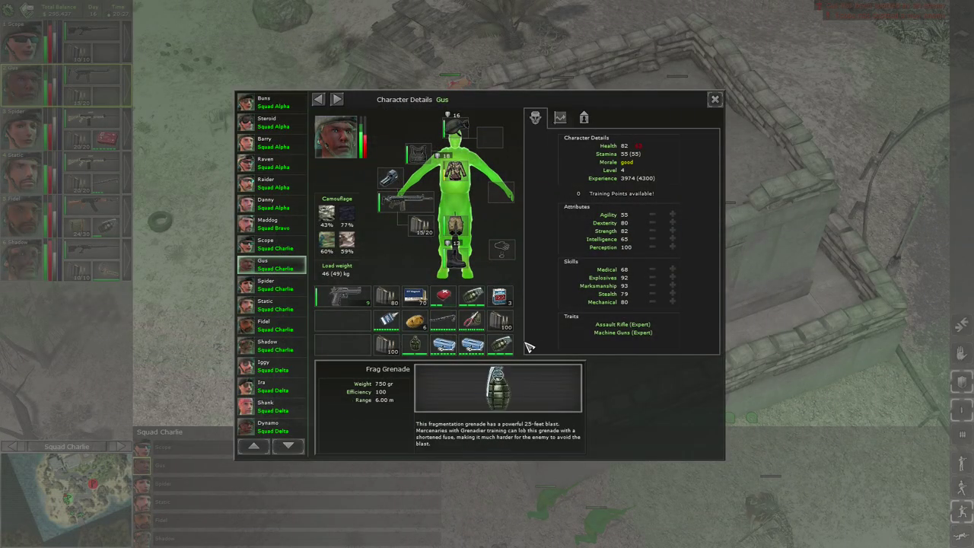
left_click(715, 101)
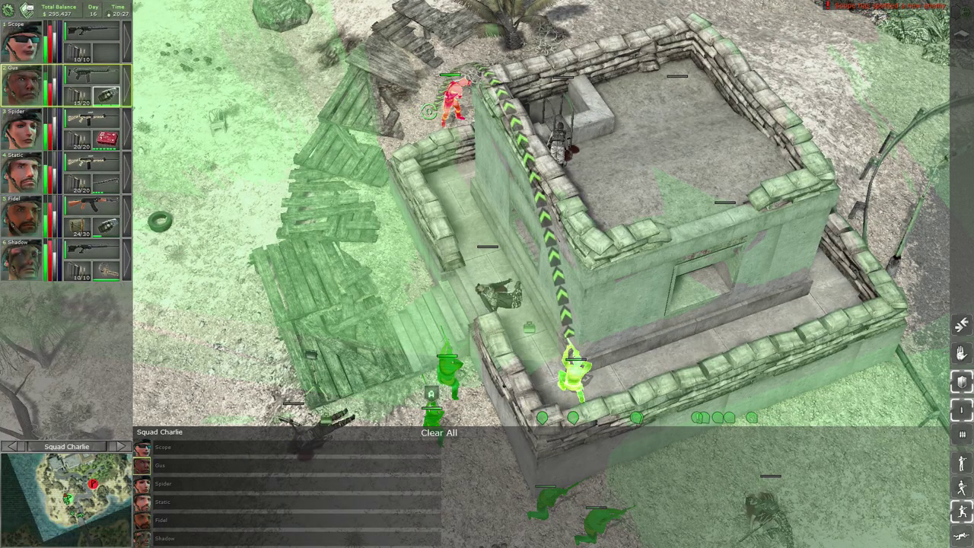
left_click(431, 106)
key("space")
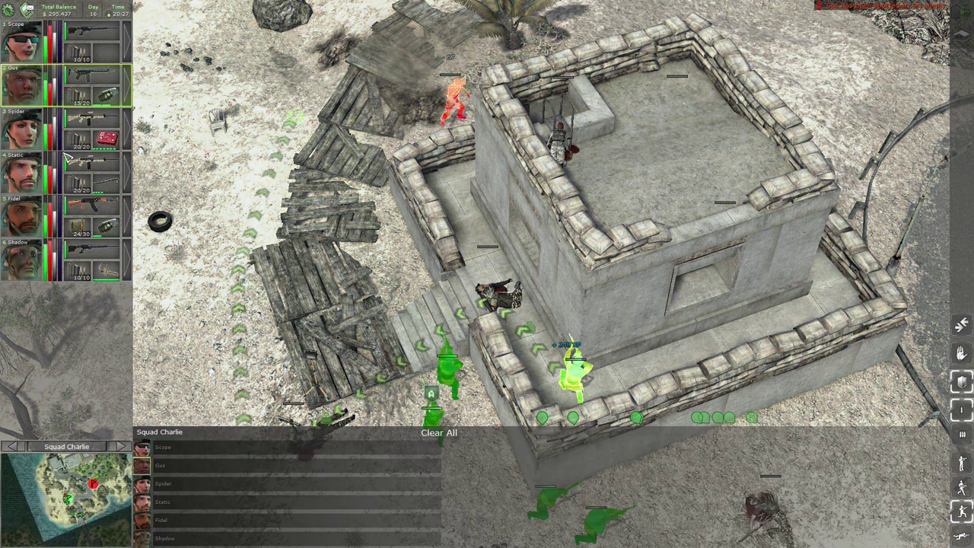
Lob a second grenade at the enemy on the upper ledge.
left_click(107, 97)
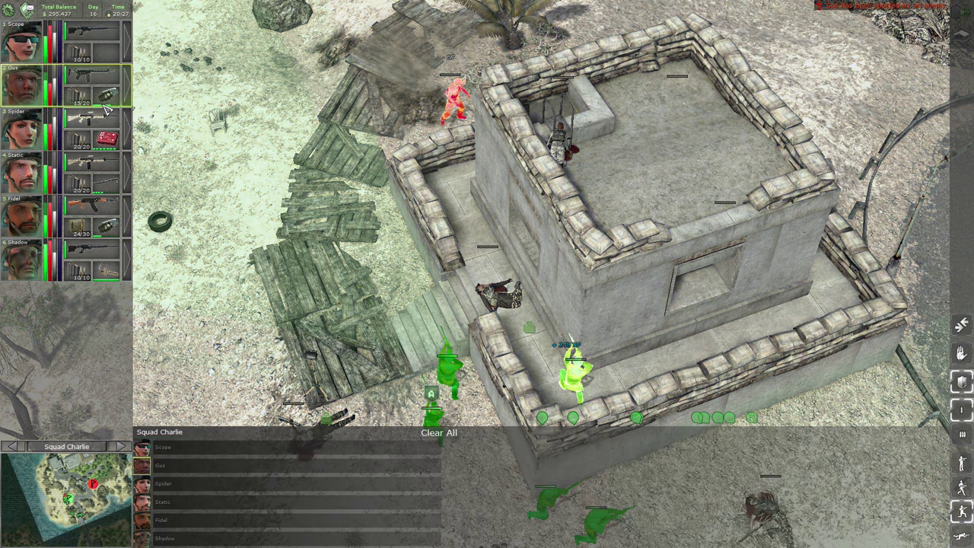
left_click(438, 109)
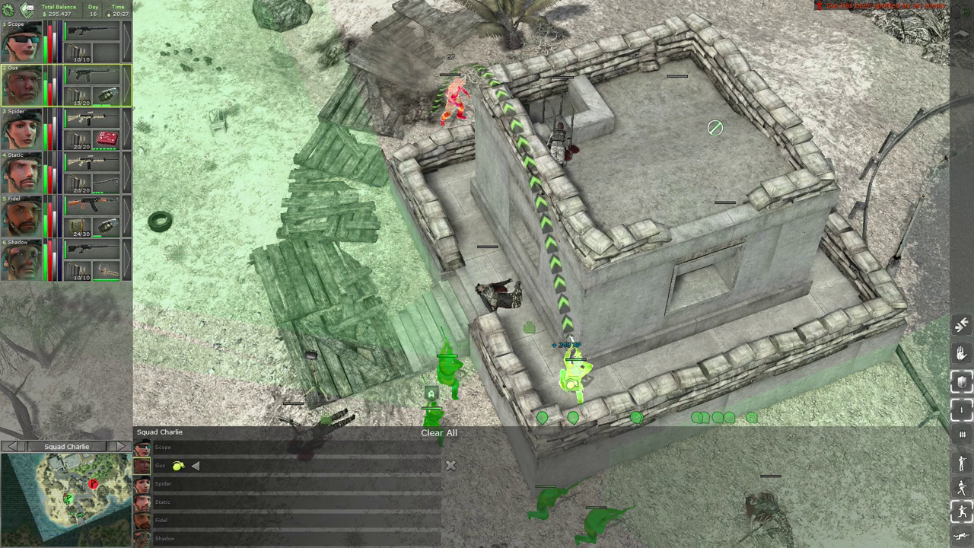
key("space")
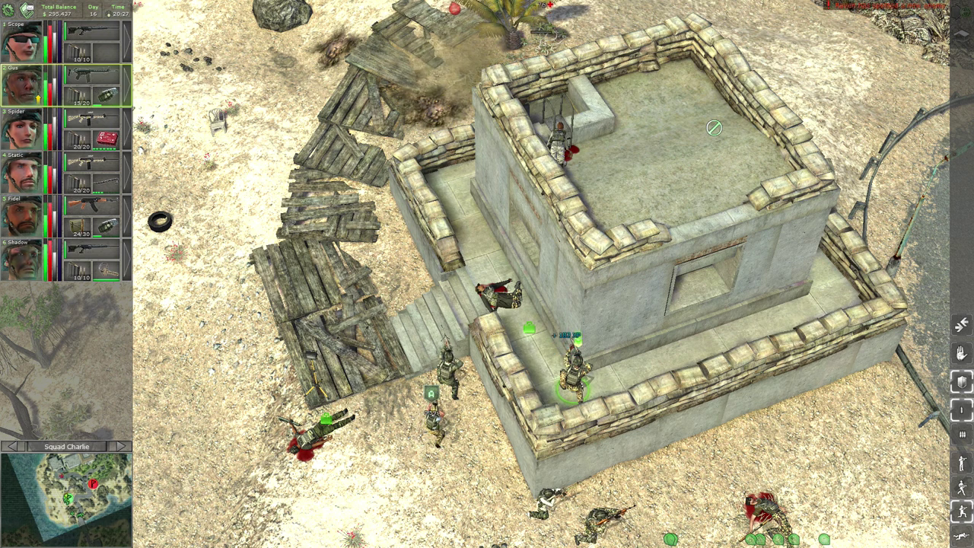
Order Shadow to fire at the attacker on the wooden planks.
key("space")
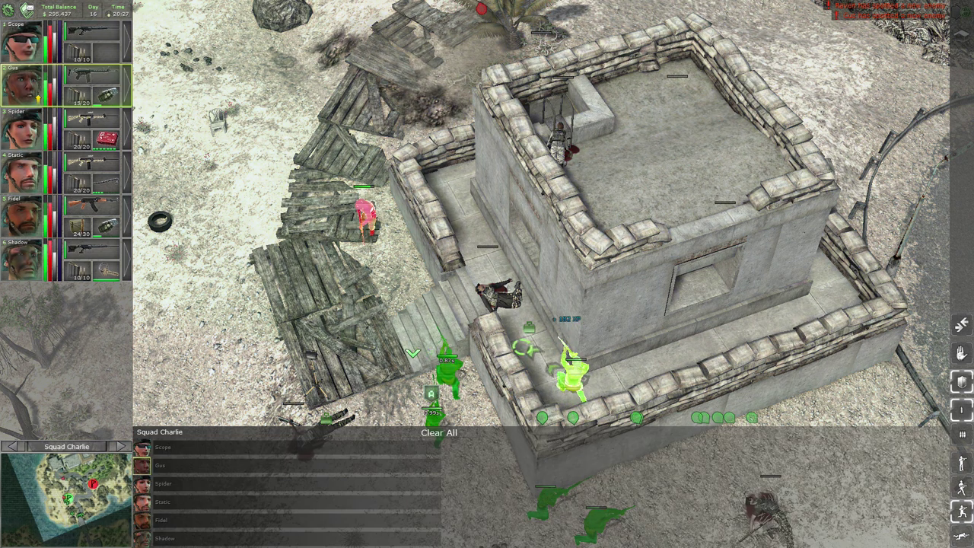
key("Down")
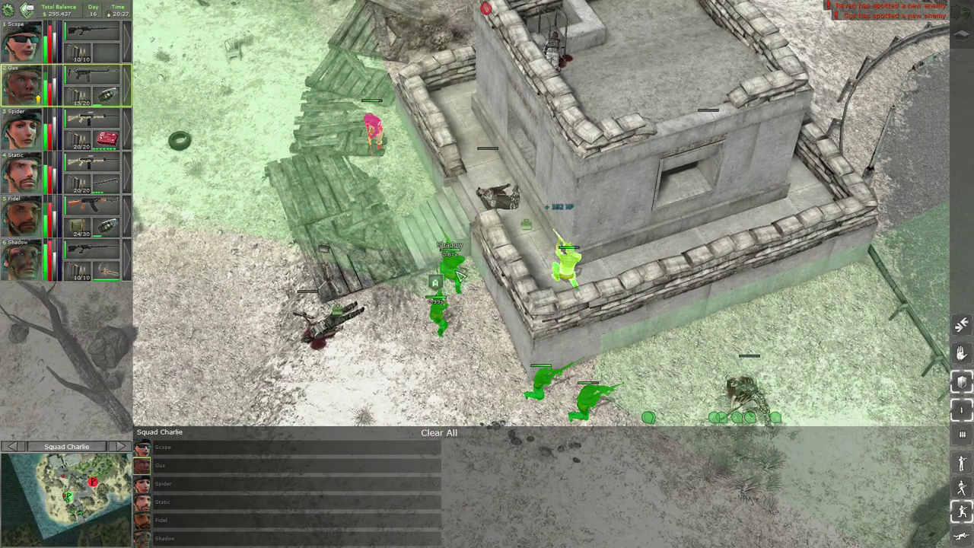
left_click(459, 276)
left_click(374, 133)
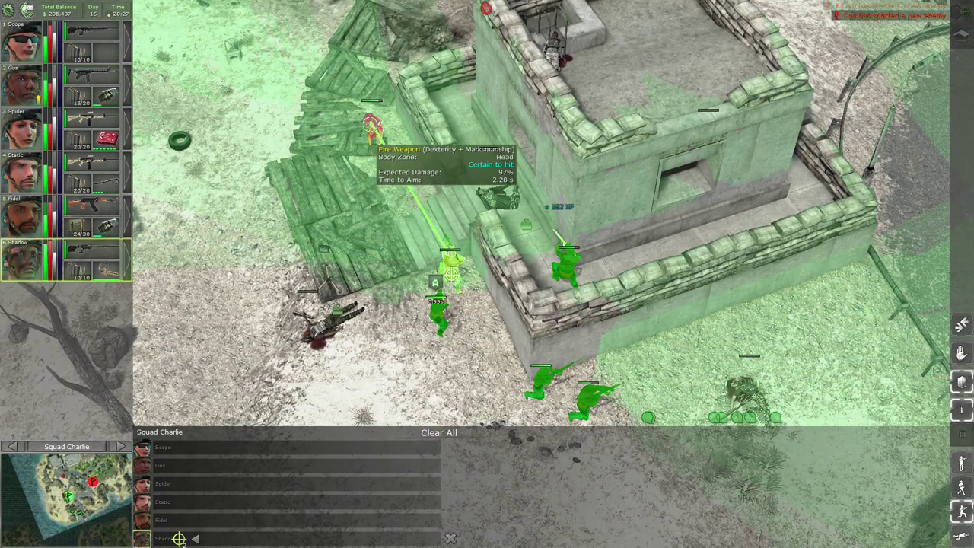
Queue Raven's shot at the same enemy and resume combat until he falls.
left_click(439, 309)
left_click(371, 123)
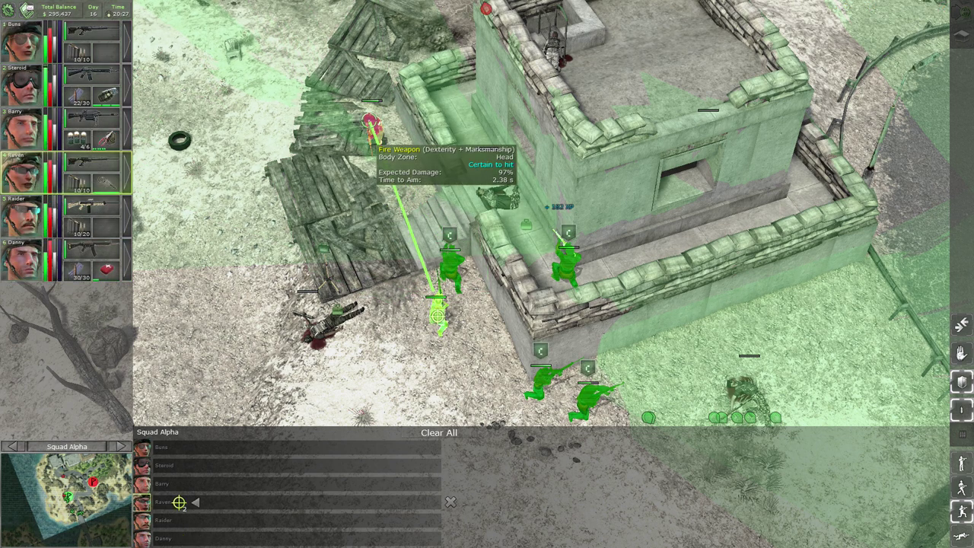
left_click(463, 272)
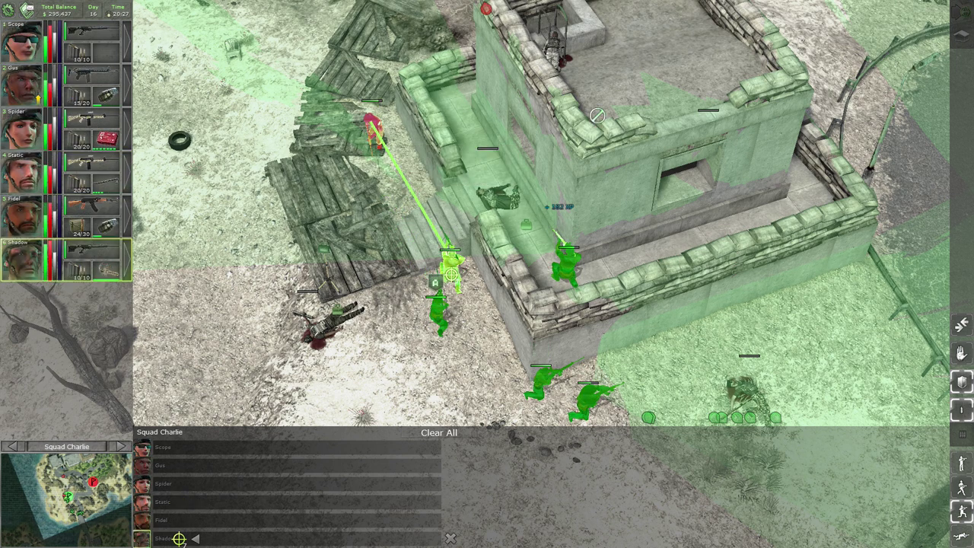
key("space")
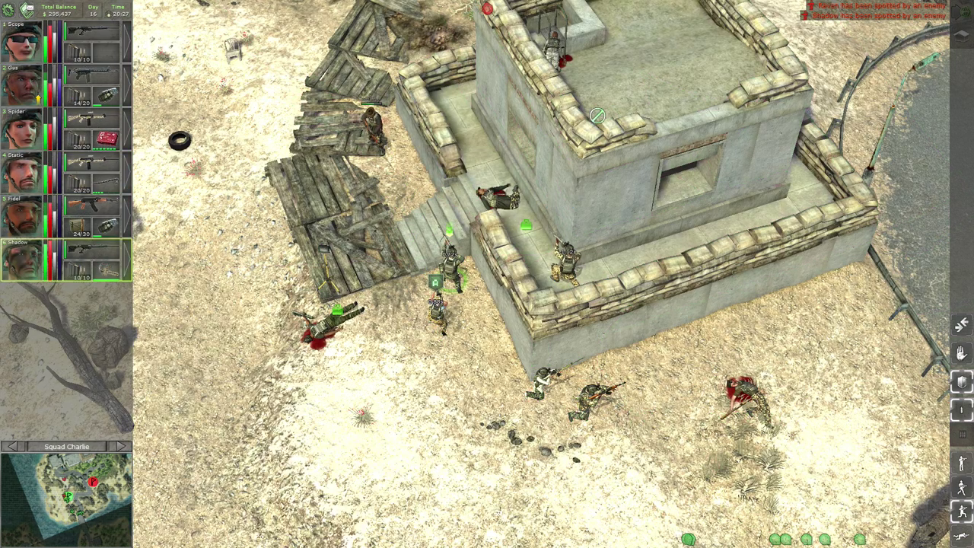
key("space")
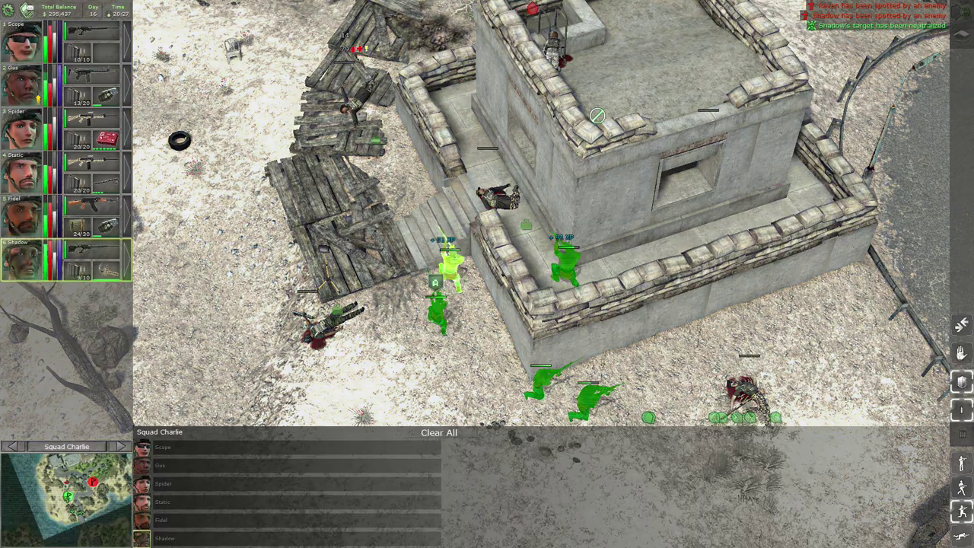
key("space")
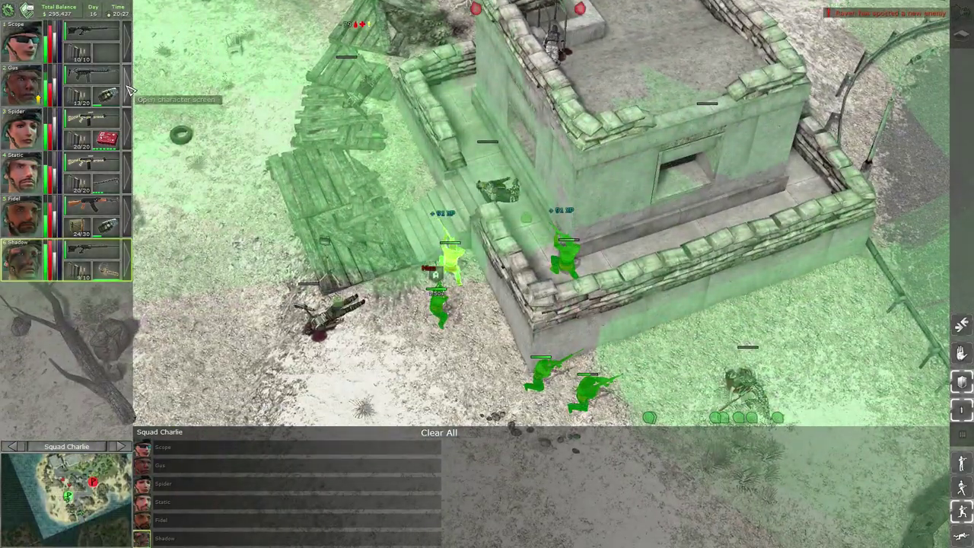
key("i")
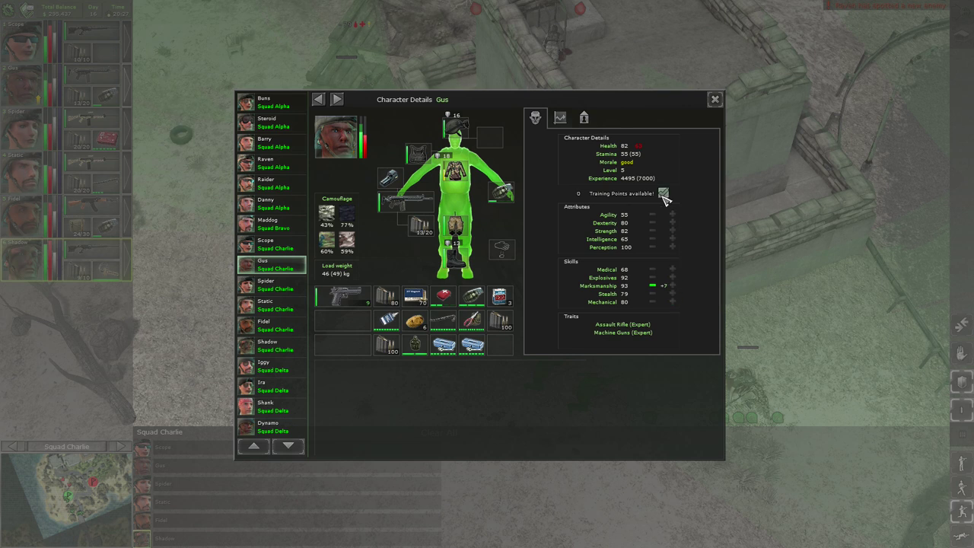
mouse_move(501, 191)
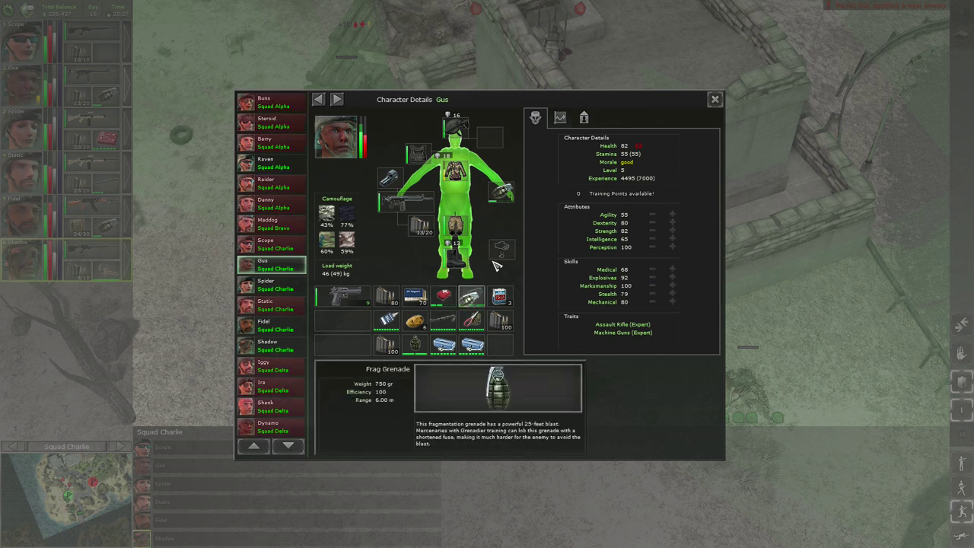
Close Gus's details and lob a grenade at the attacker behind the tower.
left_click(716, 98)
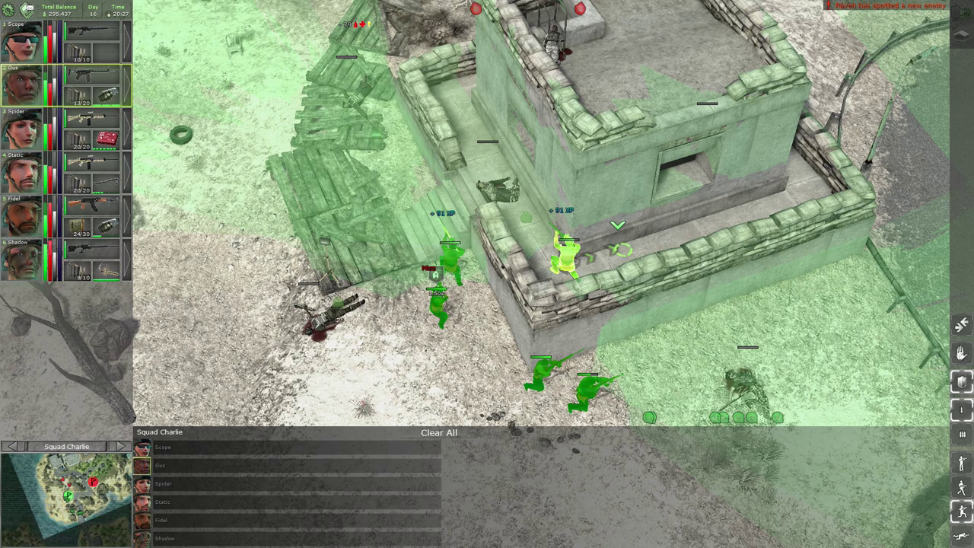
key("space")
scroll(618, 228, "up", 3)
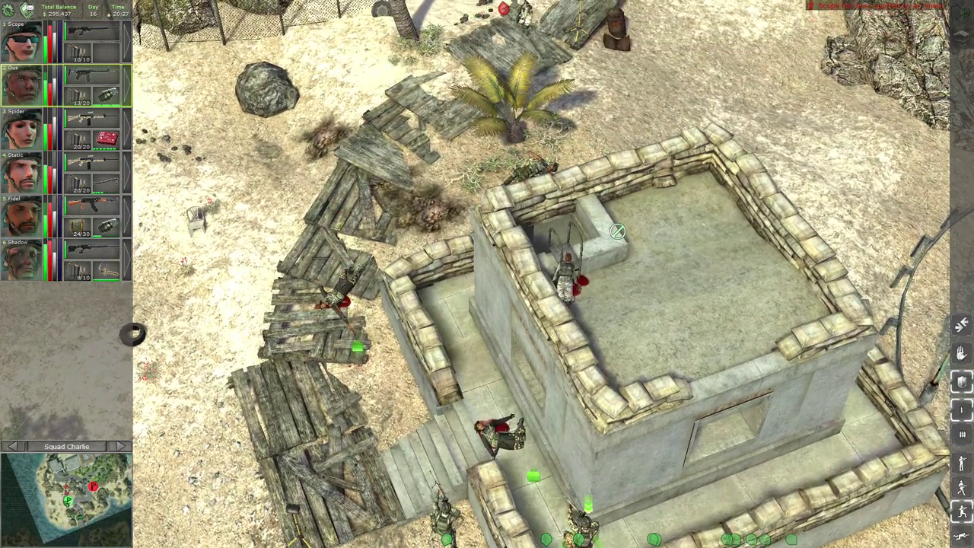
key("space")
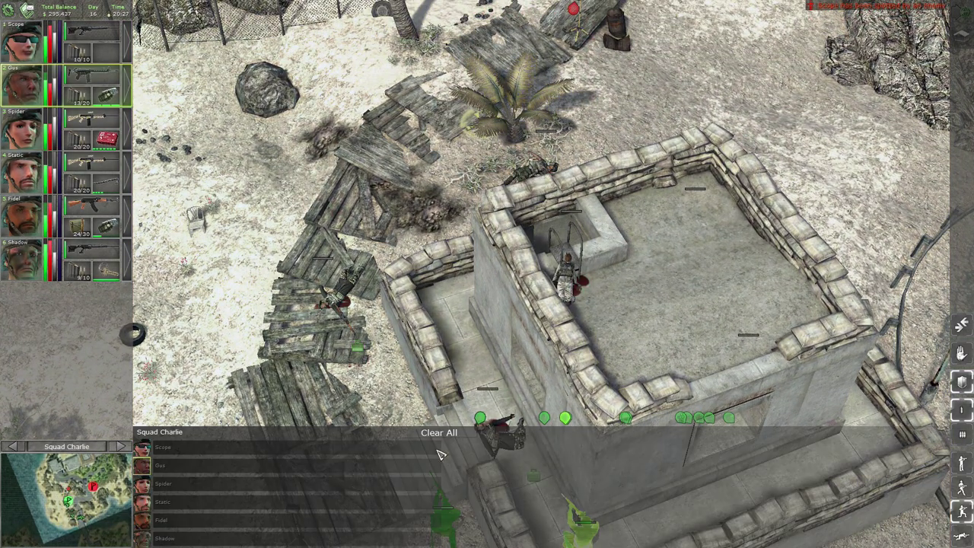
left_click(106, 95)
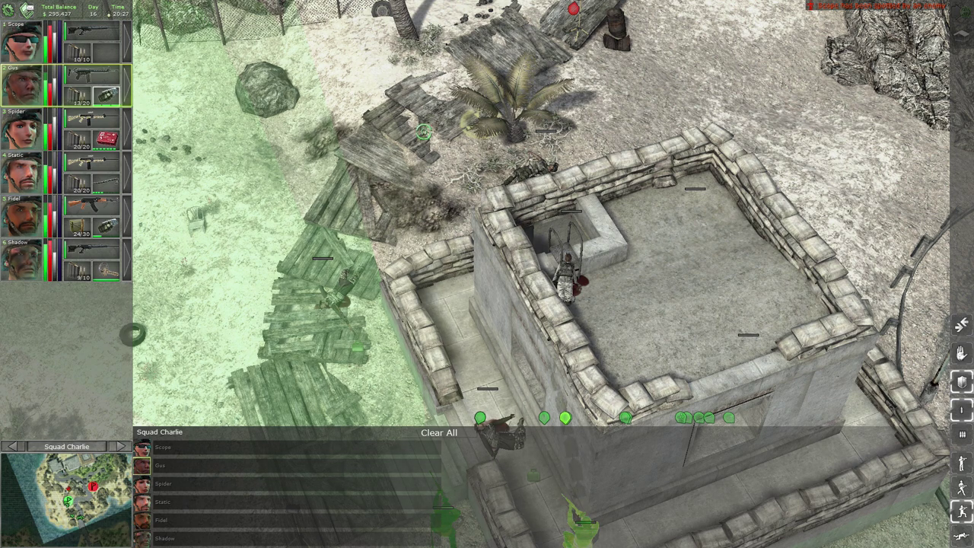
left_click(514, 145)
key("space")
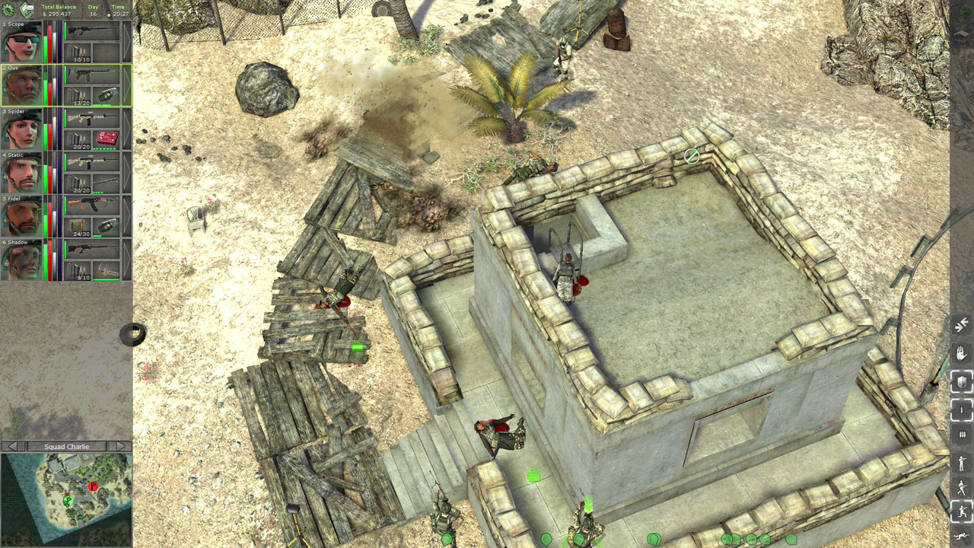
Order Gus's headshot on the enemy on the walkway and let it fire.
key("space")
key("space")
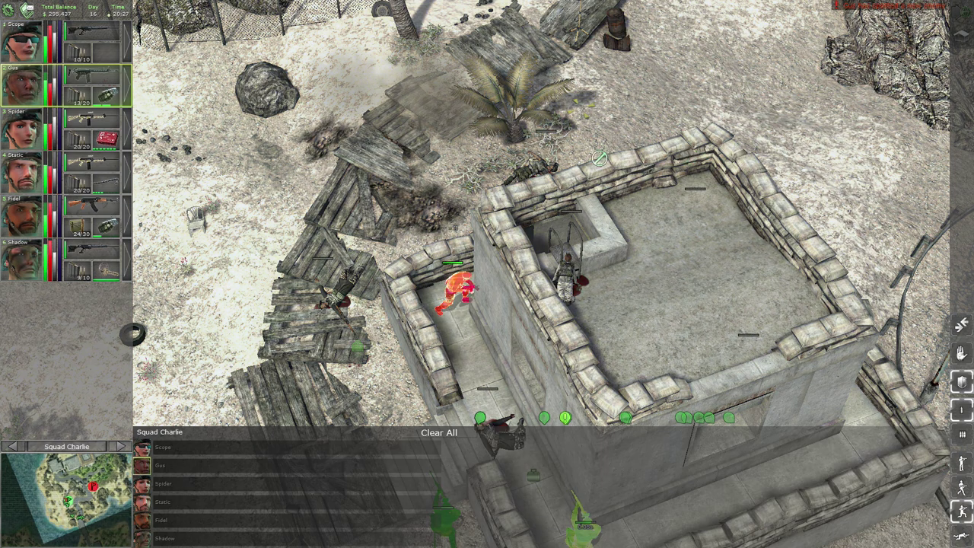
key("Down")
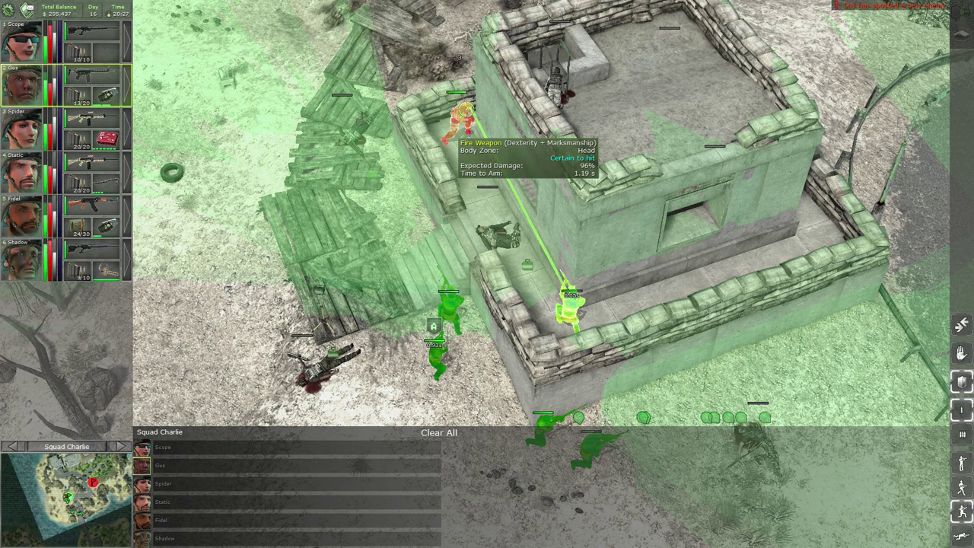
left_click(452, 131)
key("space")
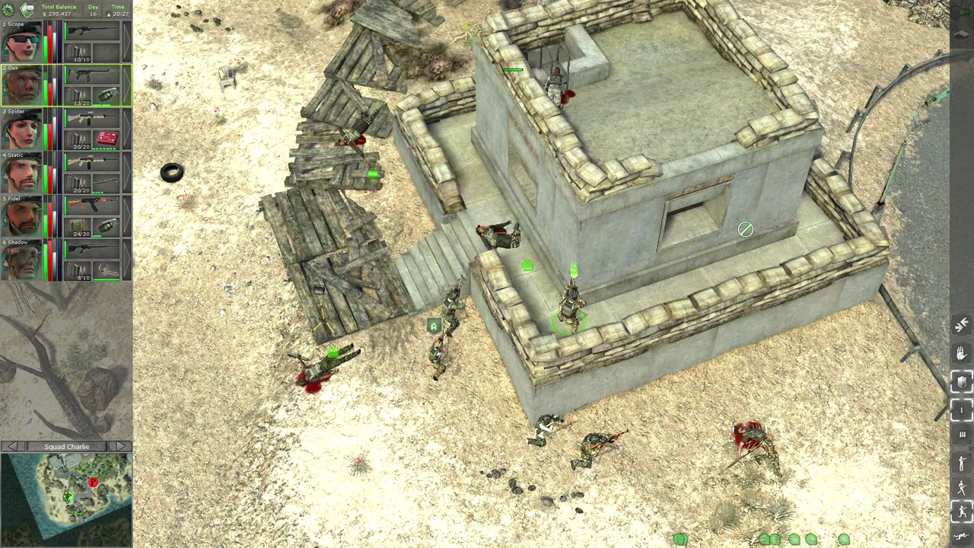
key("space")
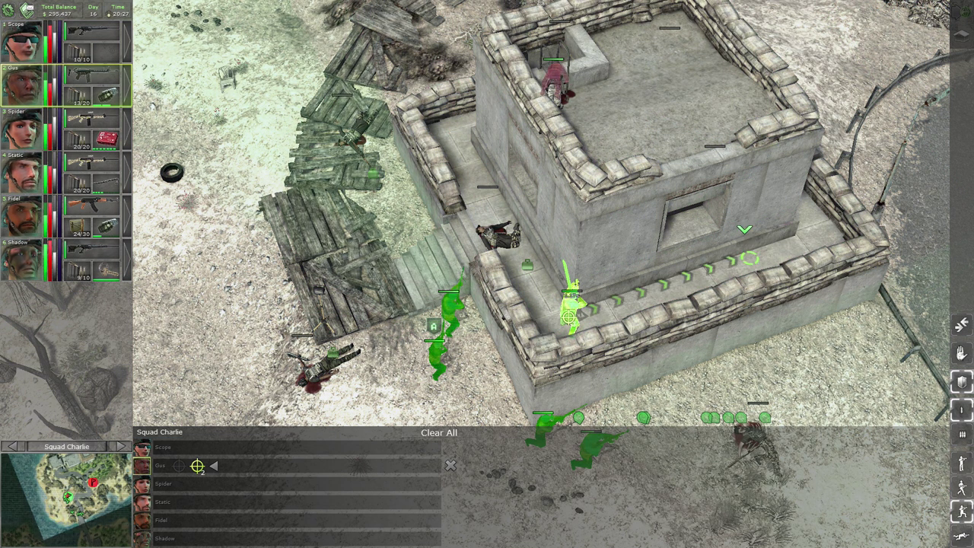
key("space")
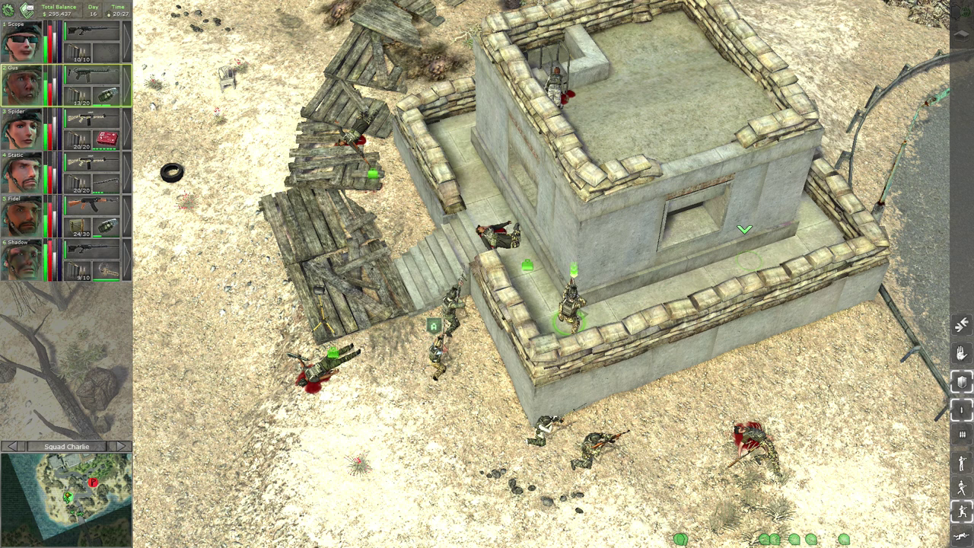
Queue another Gus grenade at the walkway attacker.
key("space")
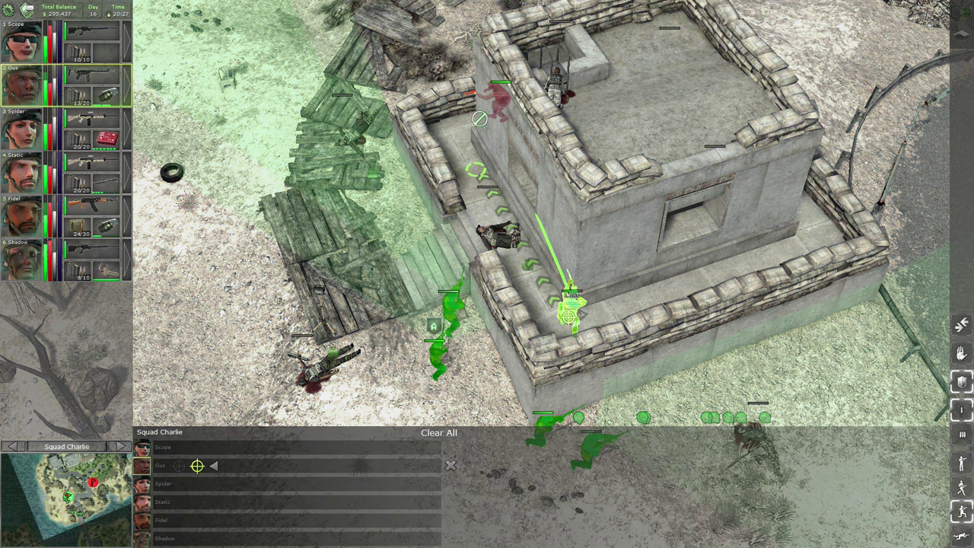
key("g")
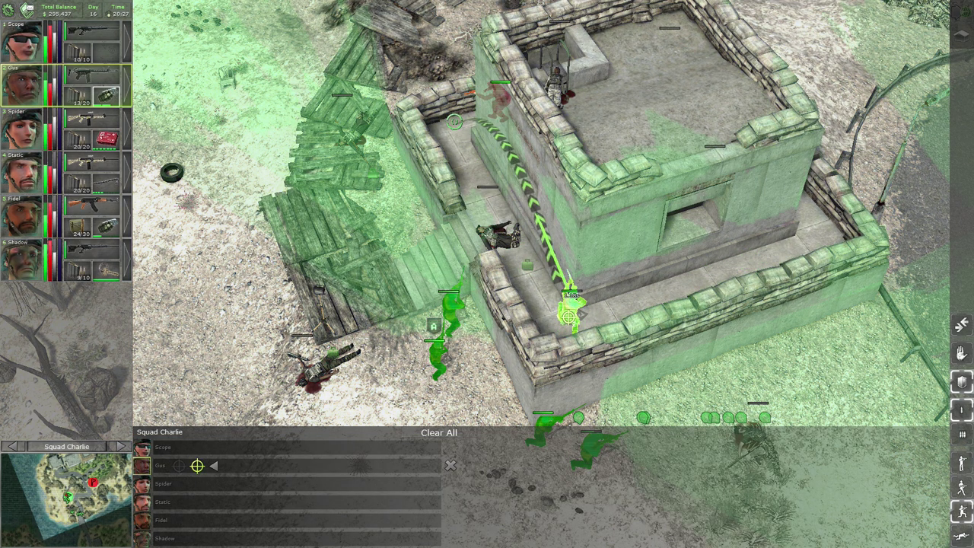
left_click(458, 118)
key("space")
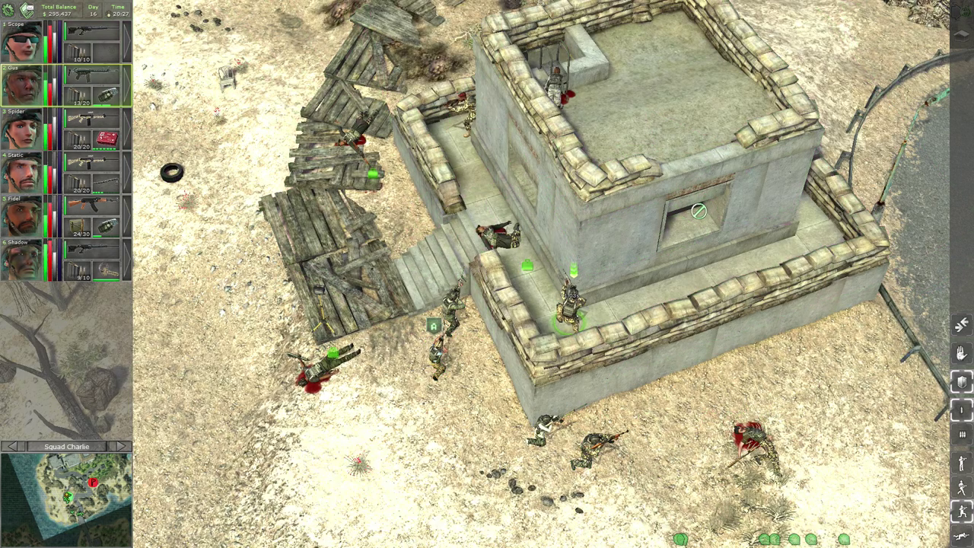
key("space")
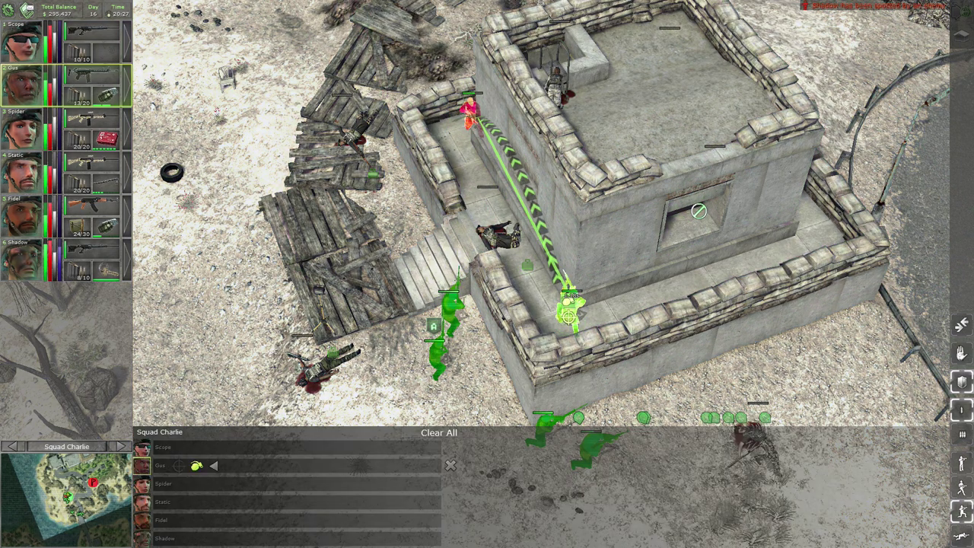
key("space")
key("space")
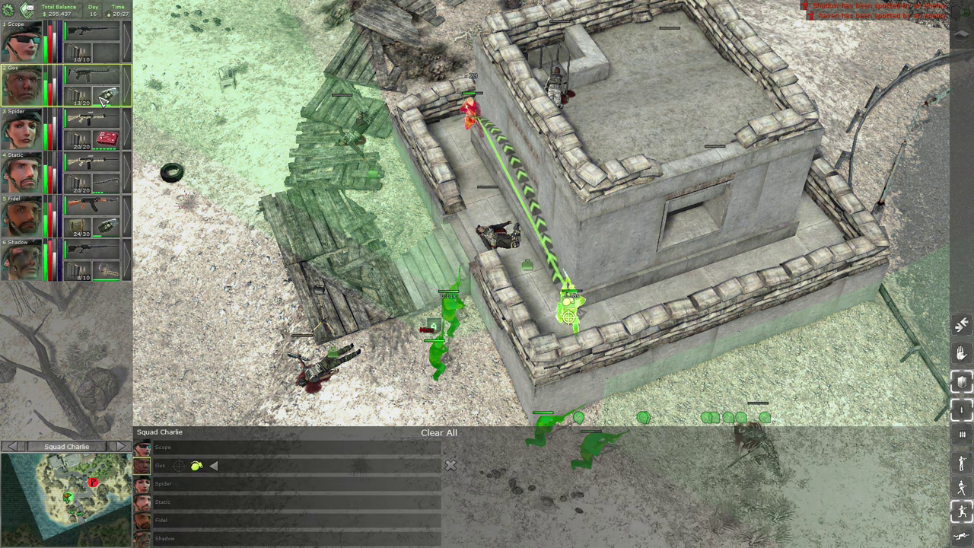
Cancel the queued grenade and execute Gus's aimed shot on the walkway enemy.
left_click(451, 466)
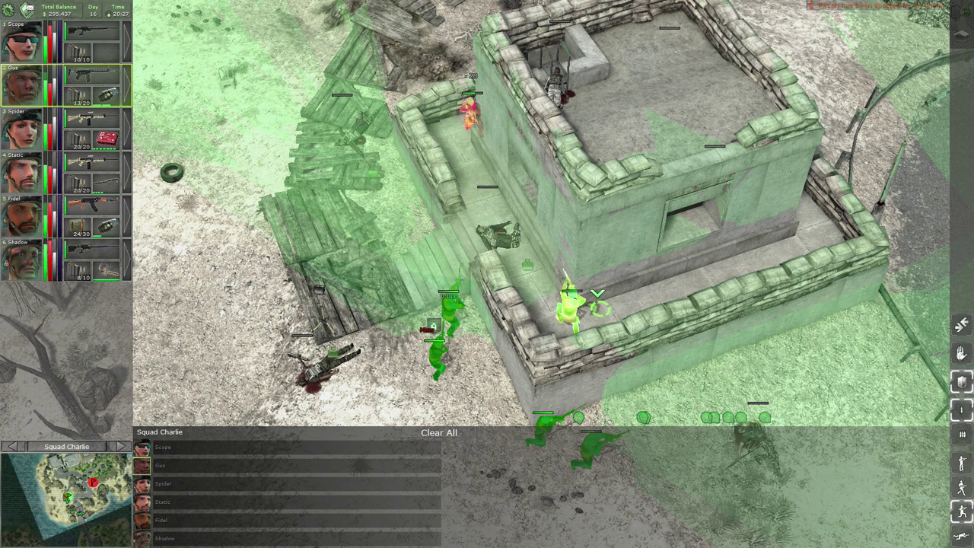
key("space")
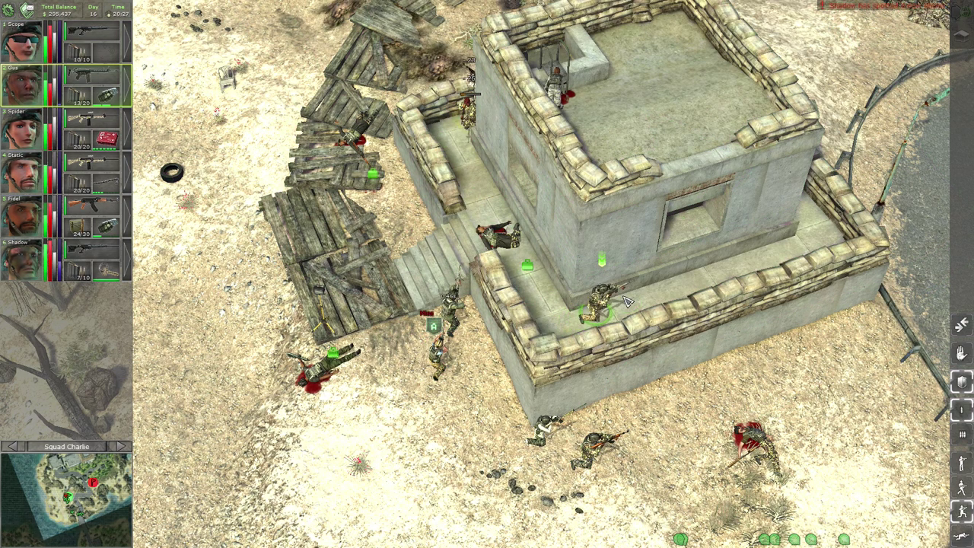
key("space")
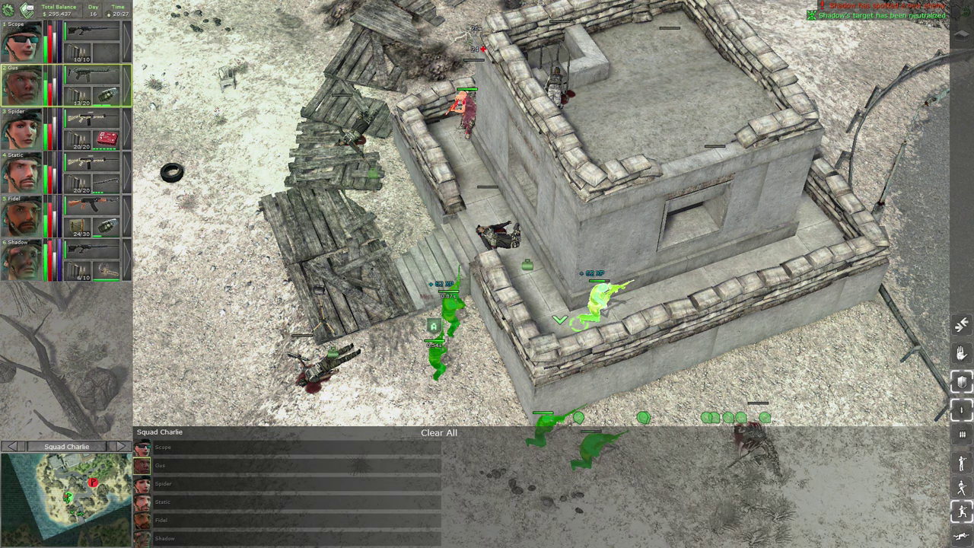
left_click(458, 105)
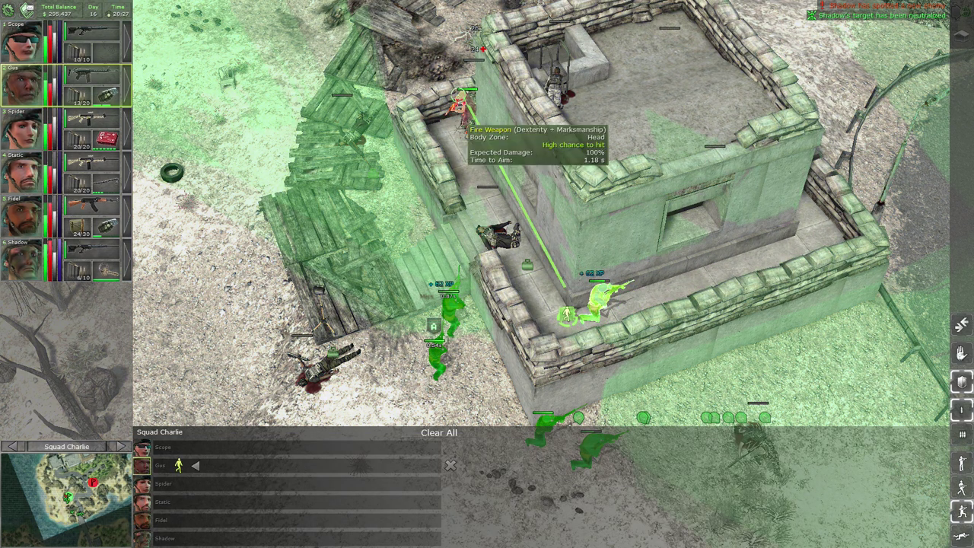
key("space")
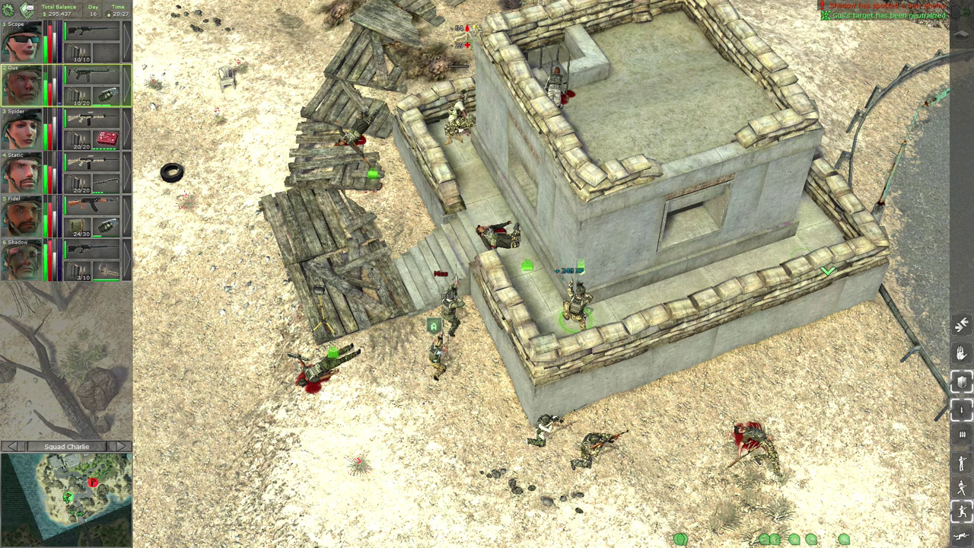
Reload Gus's weapon and check the area behind the tower.
left_click(81, 103)
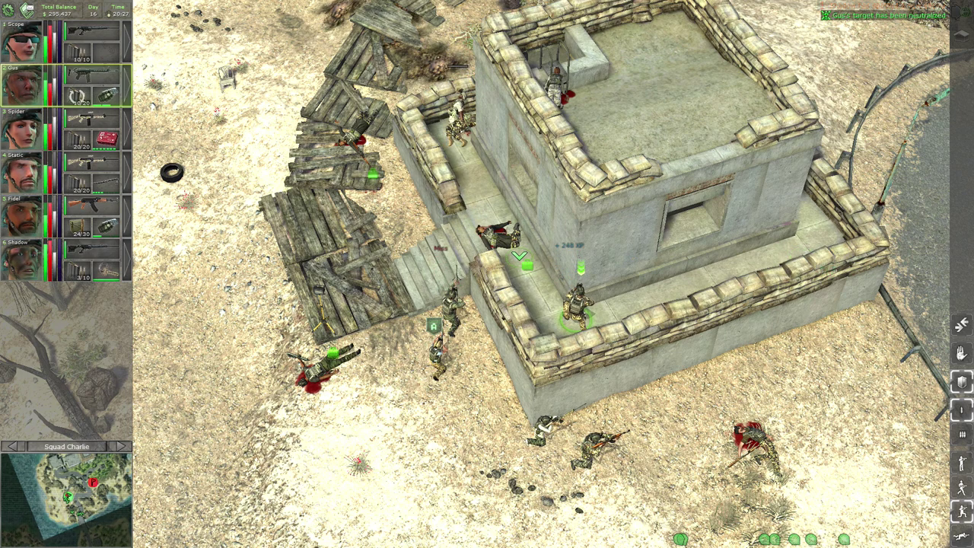
key("Up")
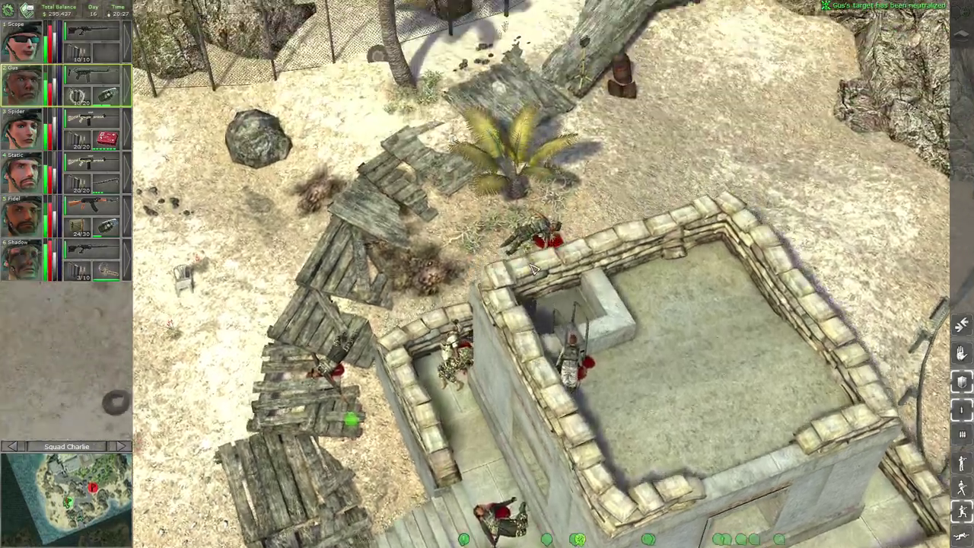
key("space")
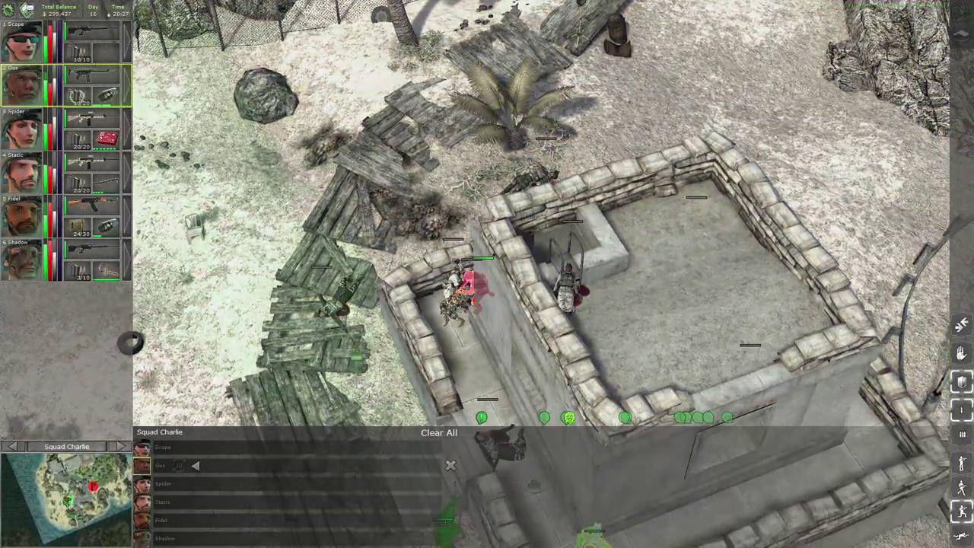
key("space")
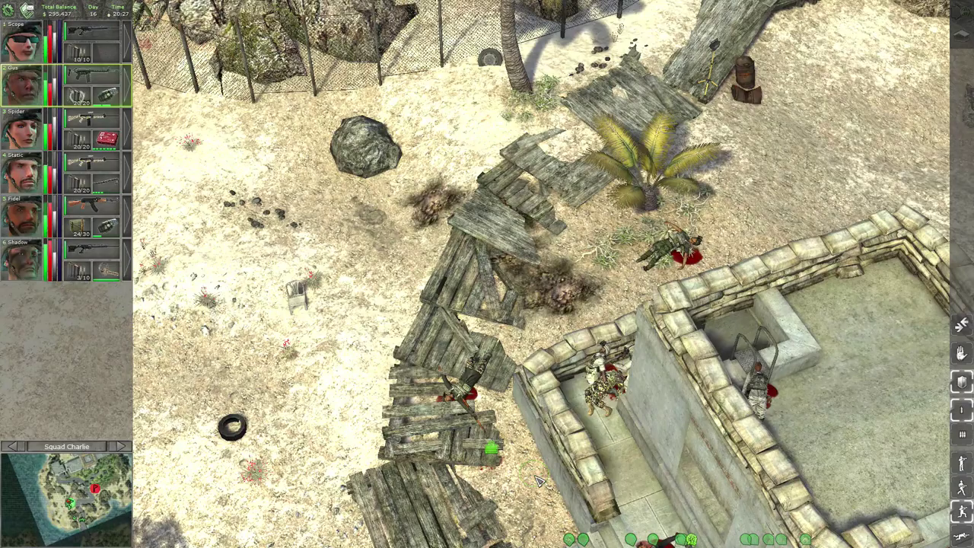
key("space")
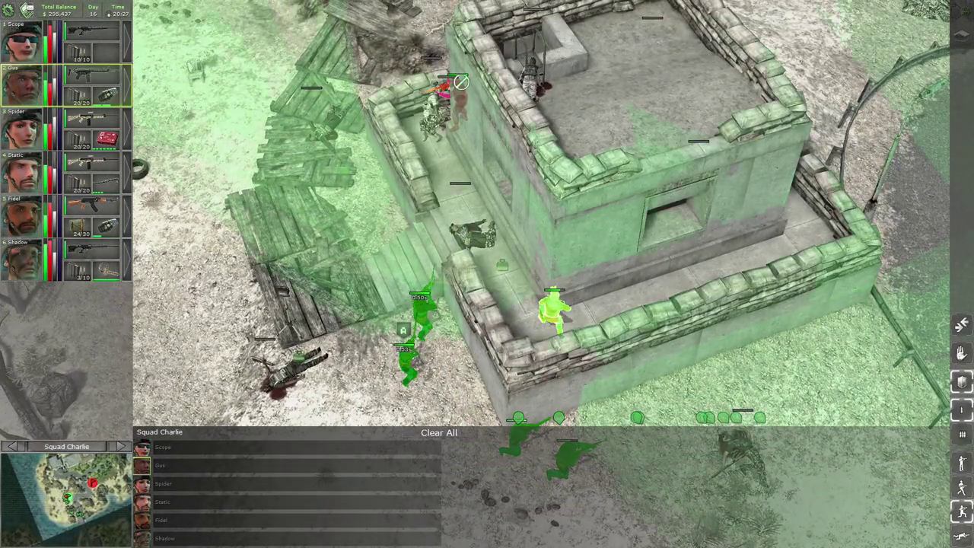
key("space")
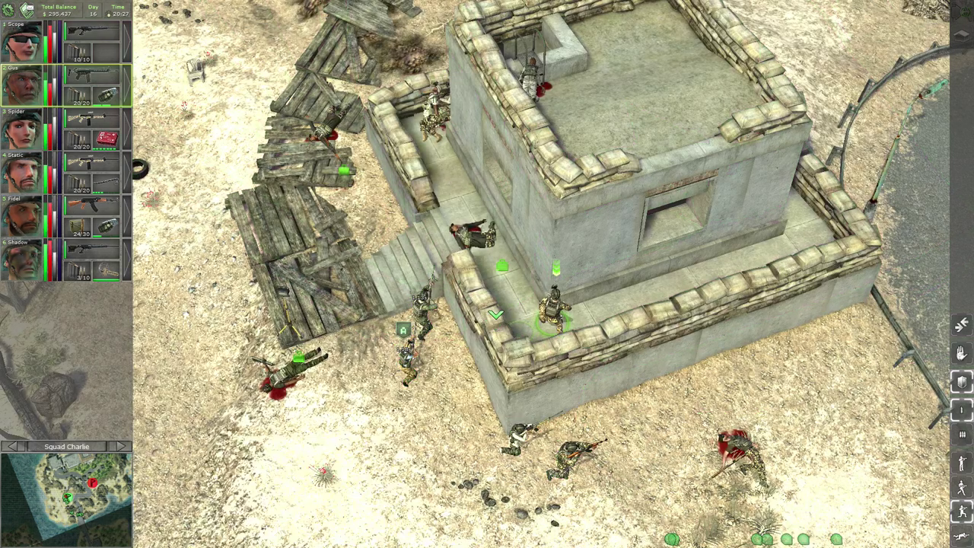
key("space")
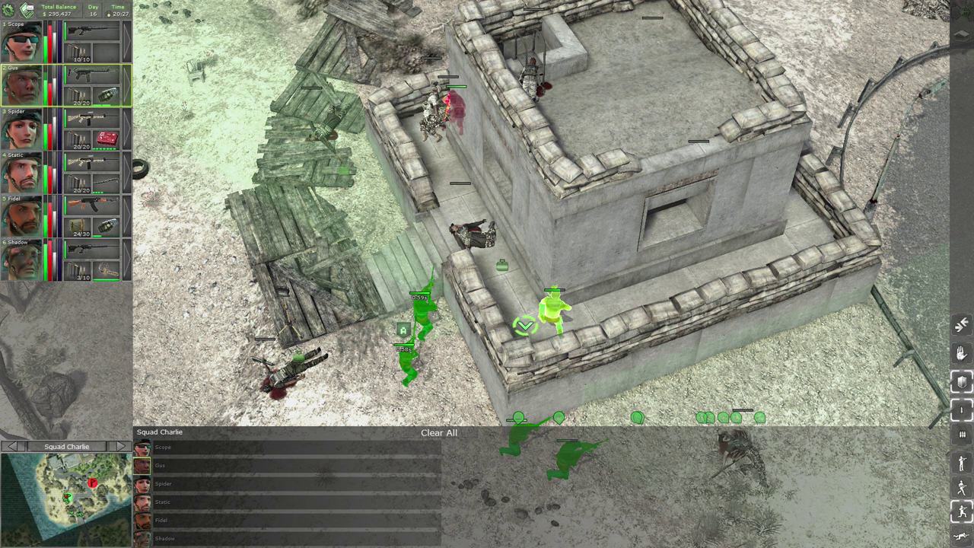
Lob two of Gus's grenades at the remaining enemies on the tower.
key("g")
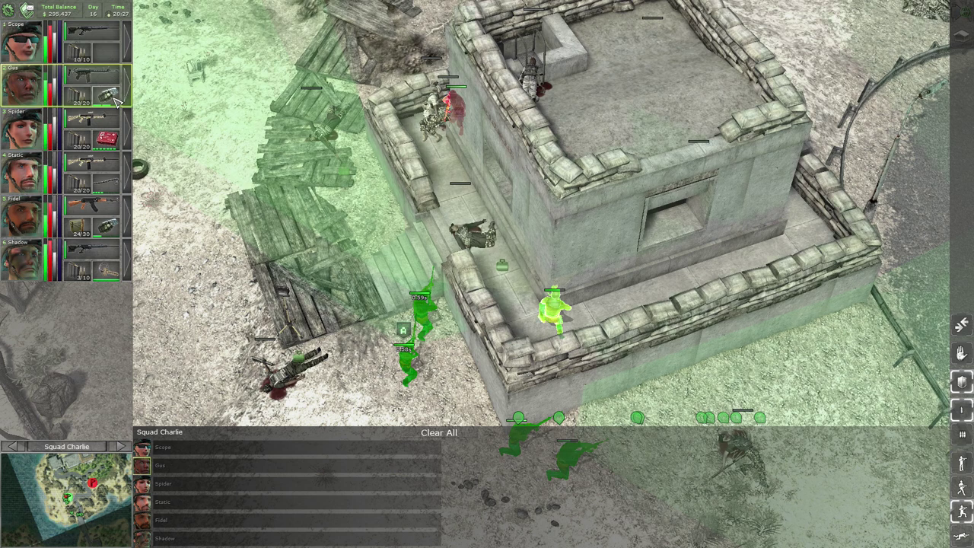
left_click(407, 119)
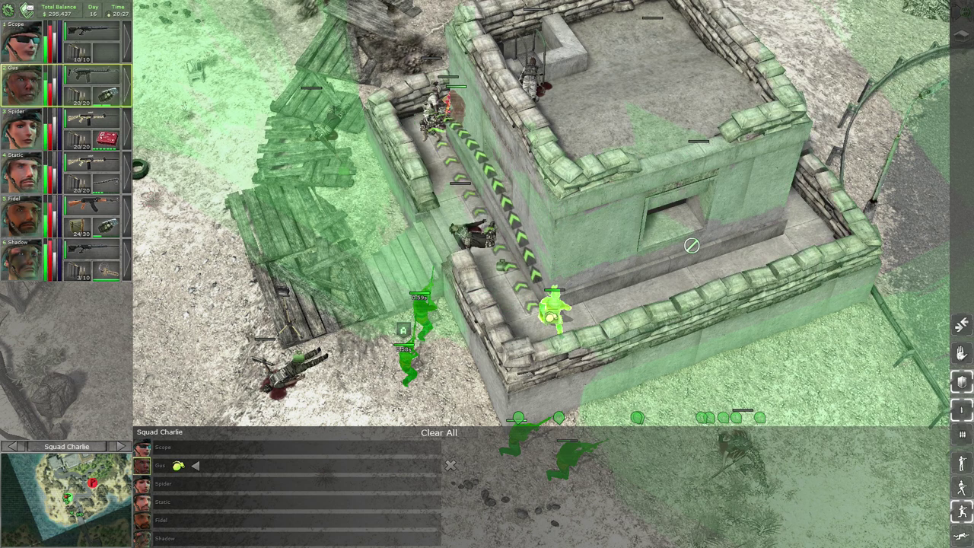
key("space")
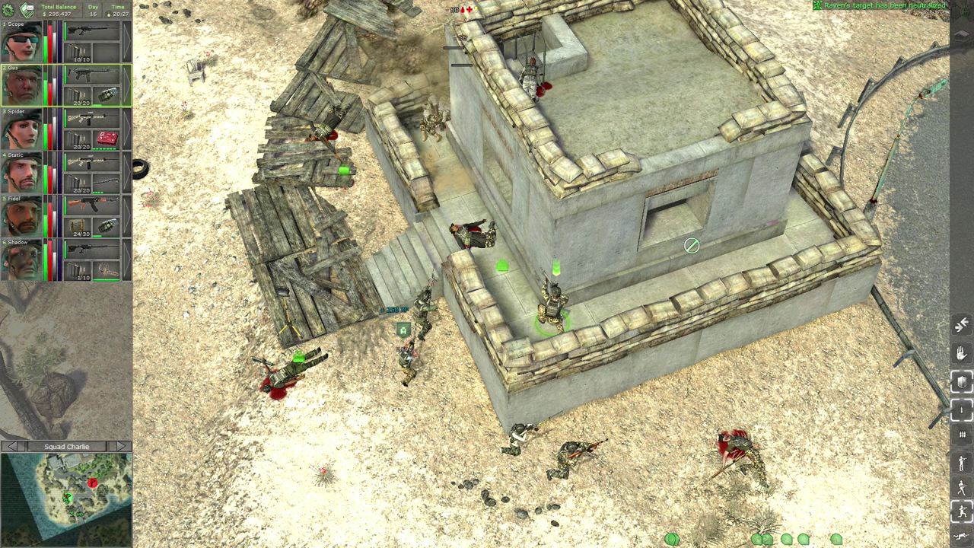
key("space")
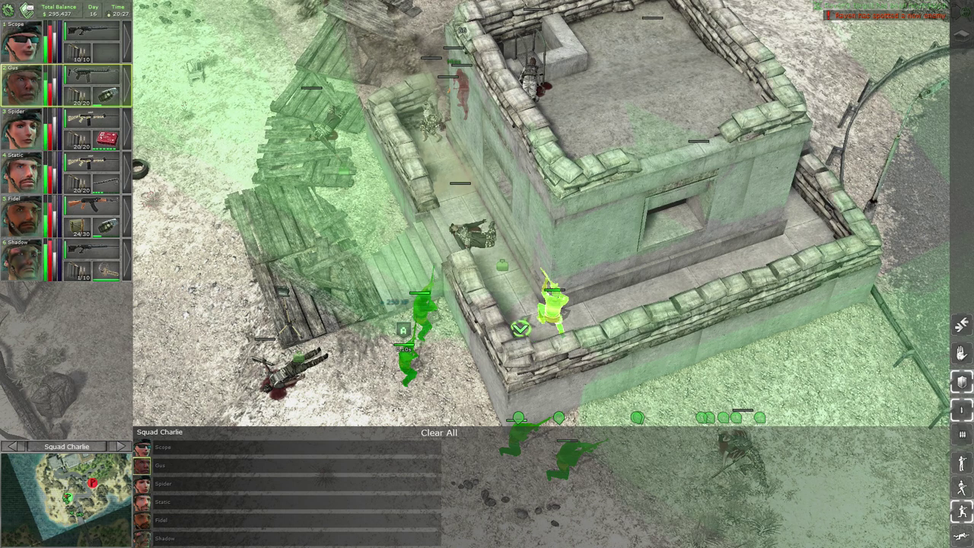
left_click(108, 96)
left_click(427, 114)
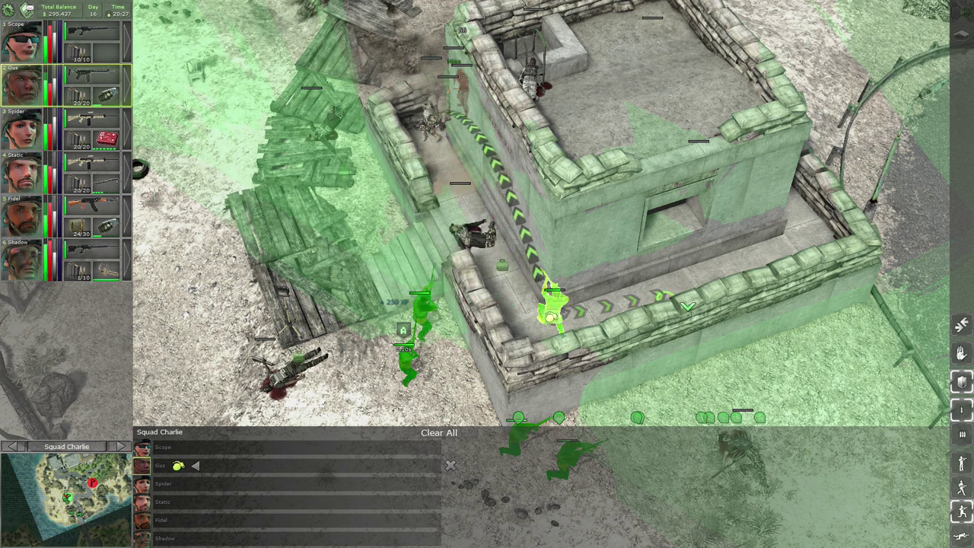
key("space")
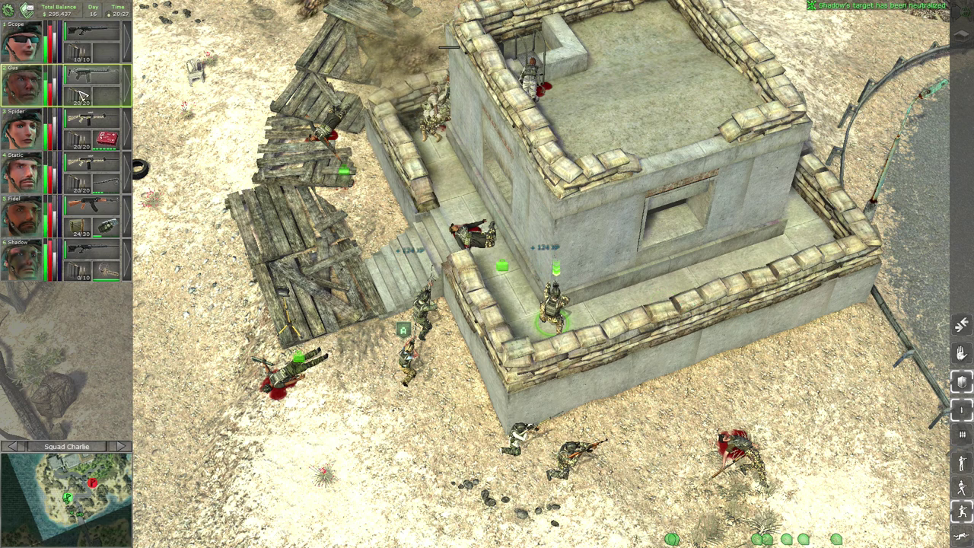
Reload Fidel's weapon, then switch to Squad Alpha and reload Steroid's weapon.
left_click(80, 53)
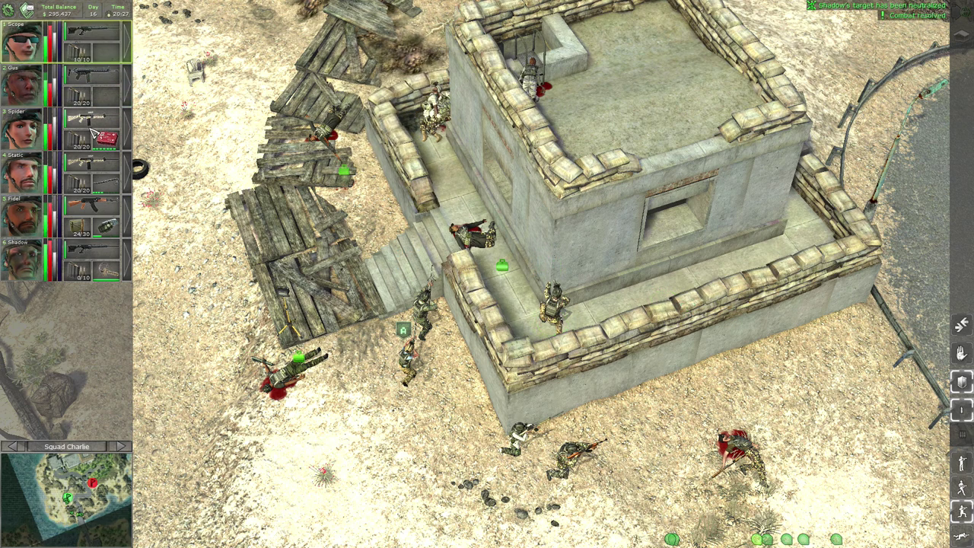
key("5")
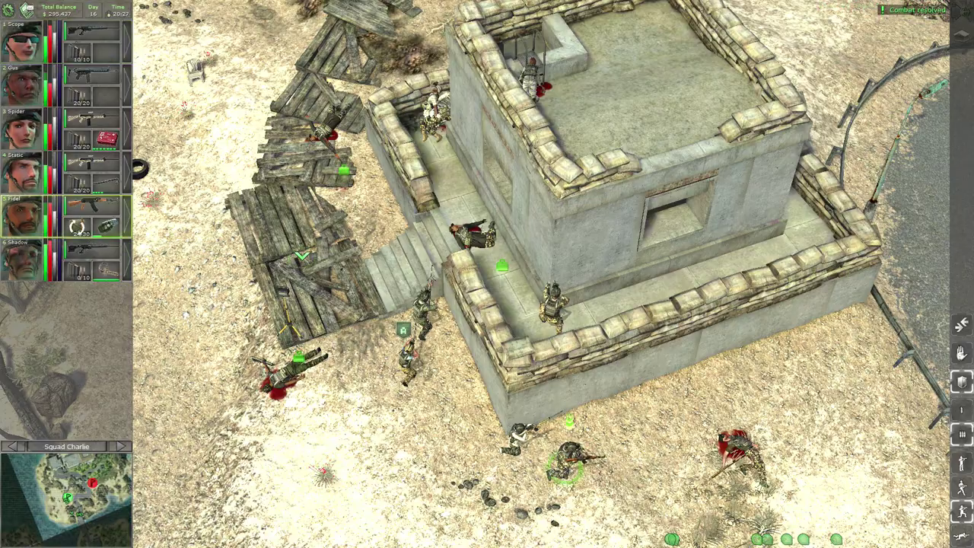
scroll(505, 256, "up", 3)
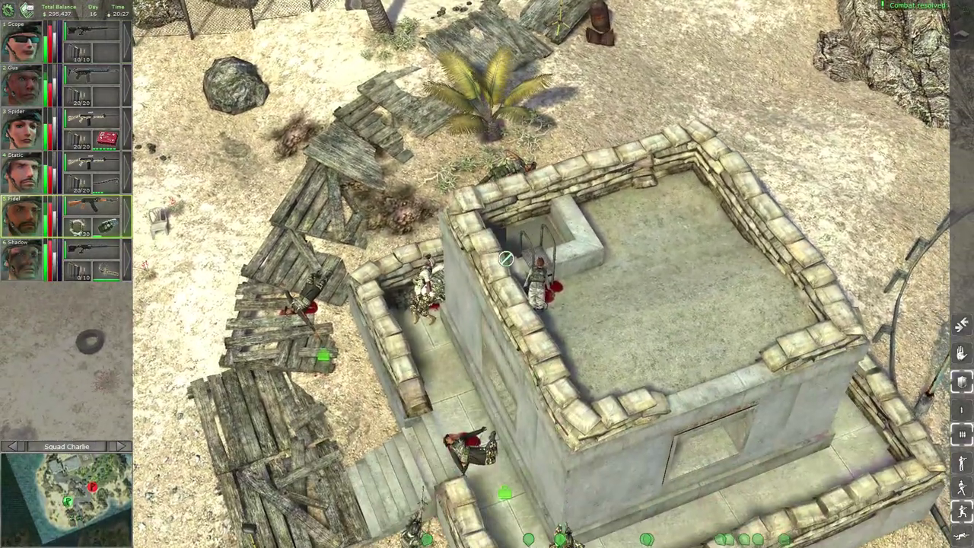
scroll(505, 259, "down", 3)
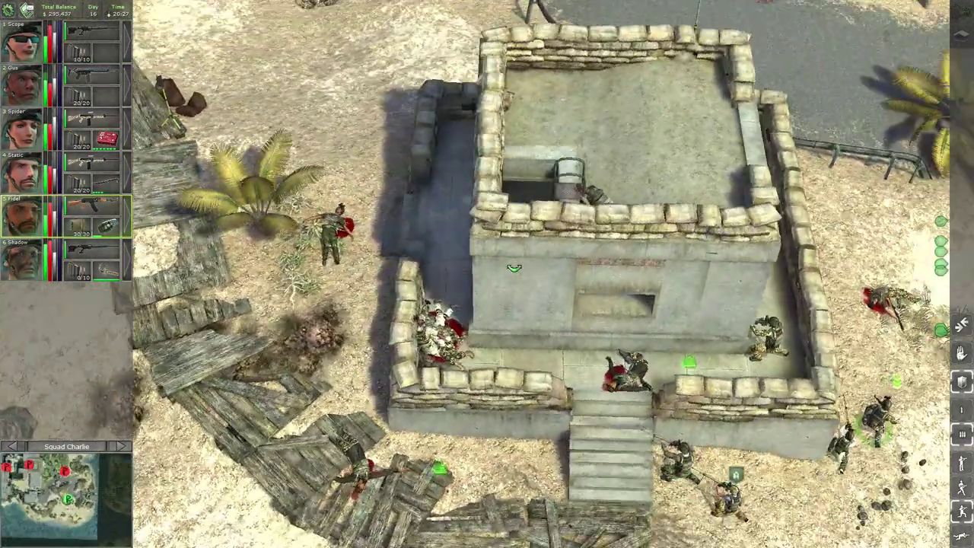
scroll(515, 267, "up", 3)
key("q")
scroll(505, 258, "down", 2)
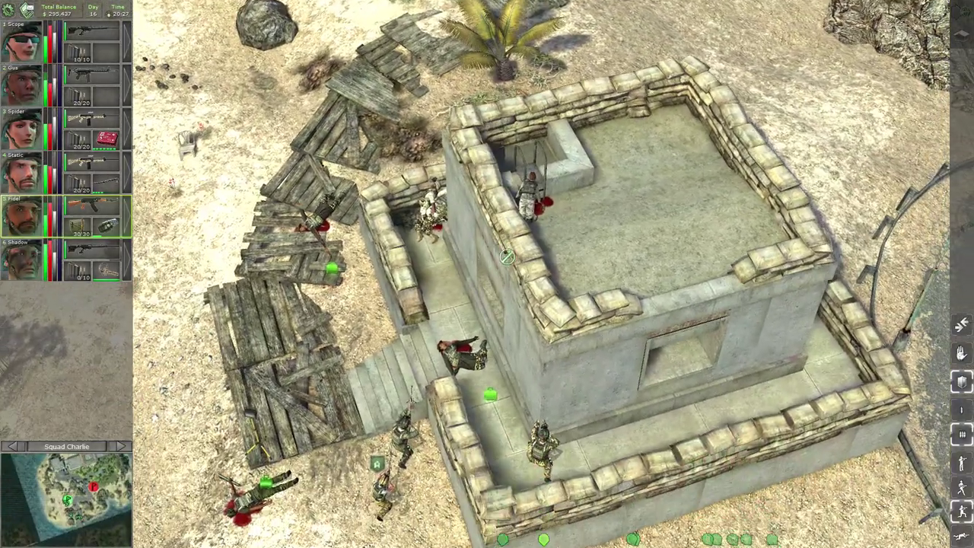
key("s")
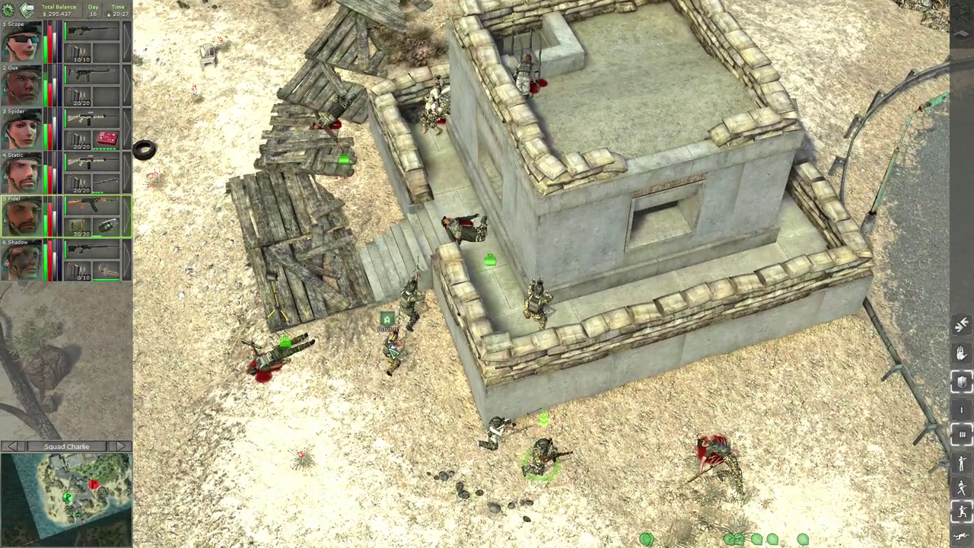
left_click(392, 346)
left_click(90, 101)
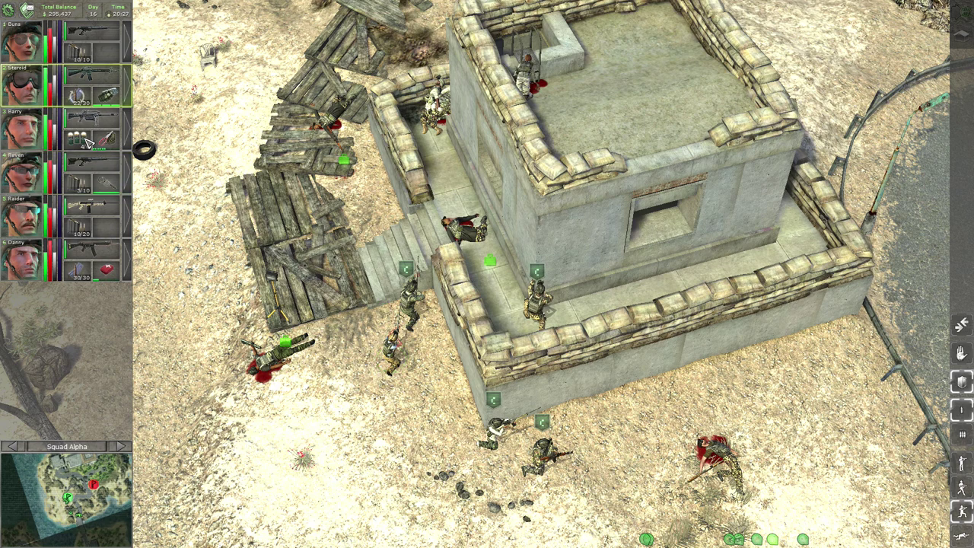
Equip Barry with the Ruger Mini-30 from his character sheet, then close it.
double_click(36, 135)
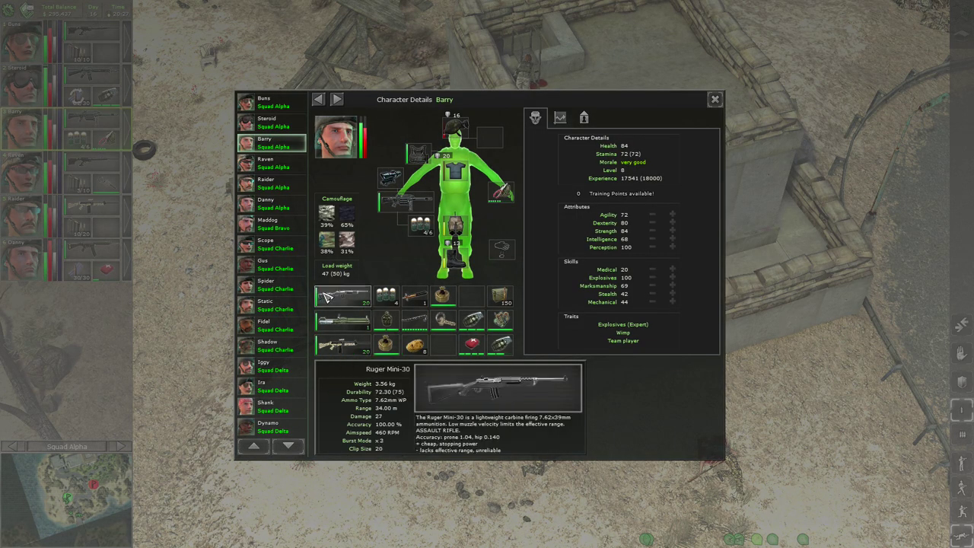
right_click(328, 296)
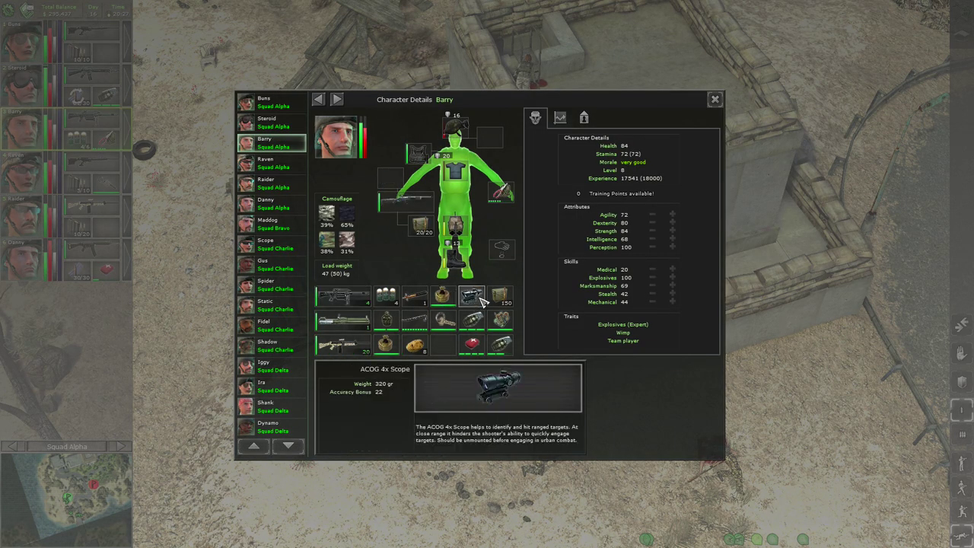
left_click(715, 100)
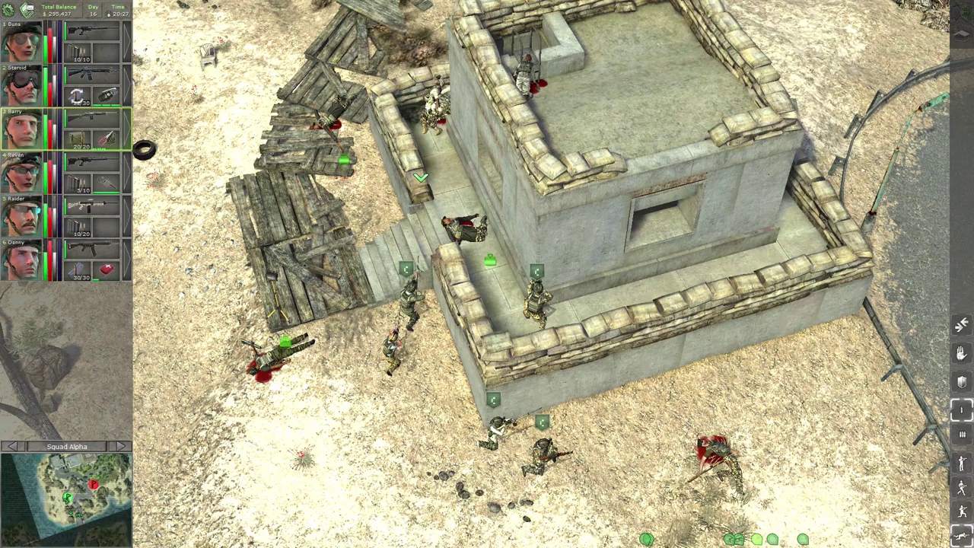
Reload Raven's and Raider's weapons and turn the camera to the rocks and palms beside the tower.
key("Left")
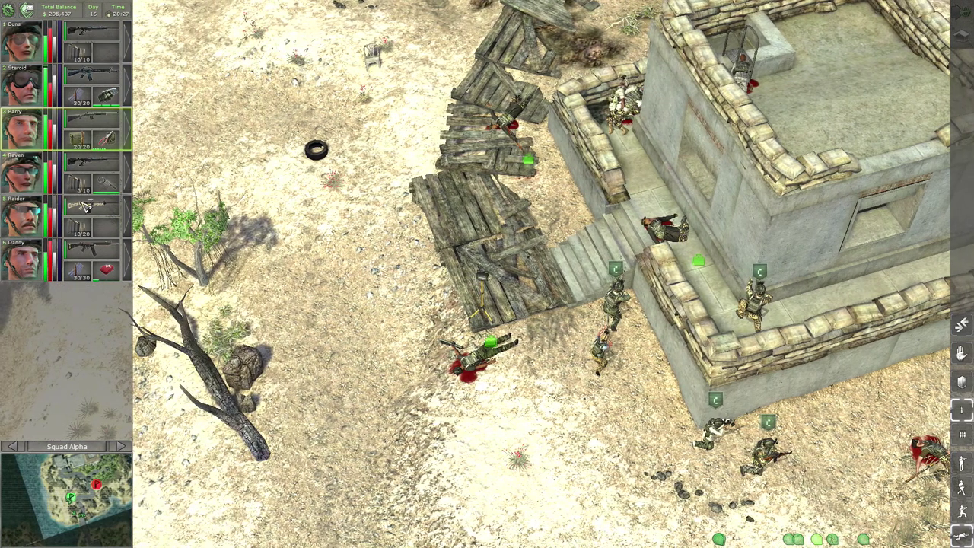
key("5")
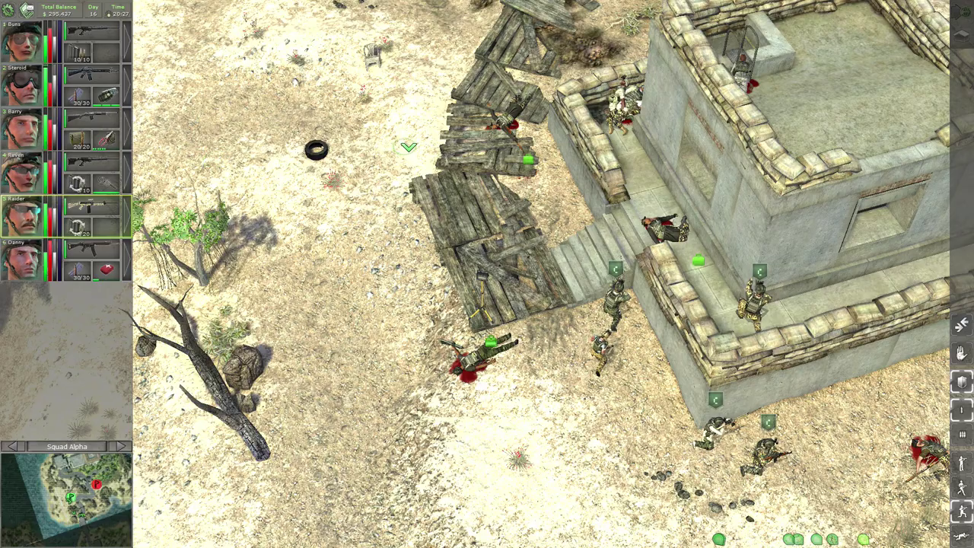
scroll(409, 146, "up", 3)
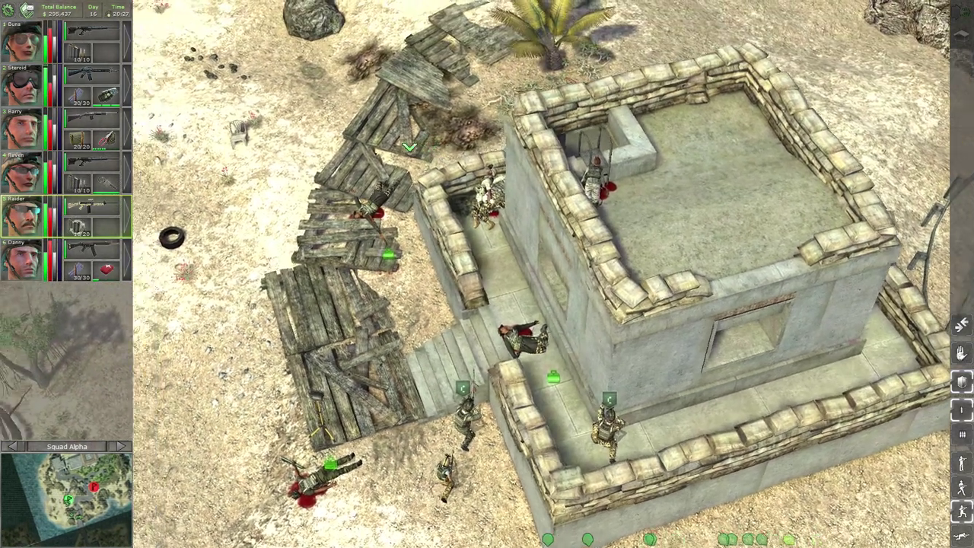
key("e")
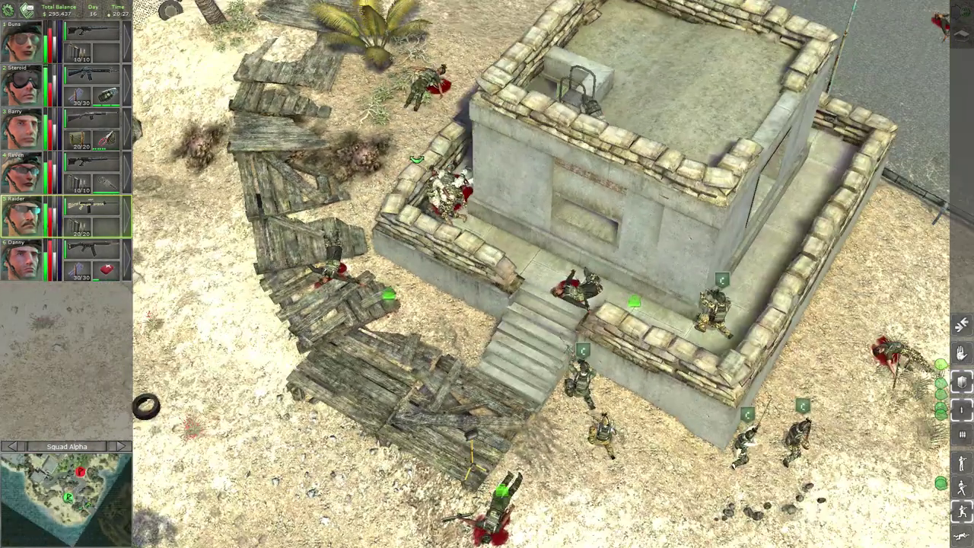
key("s")
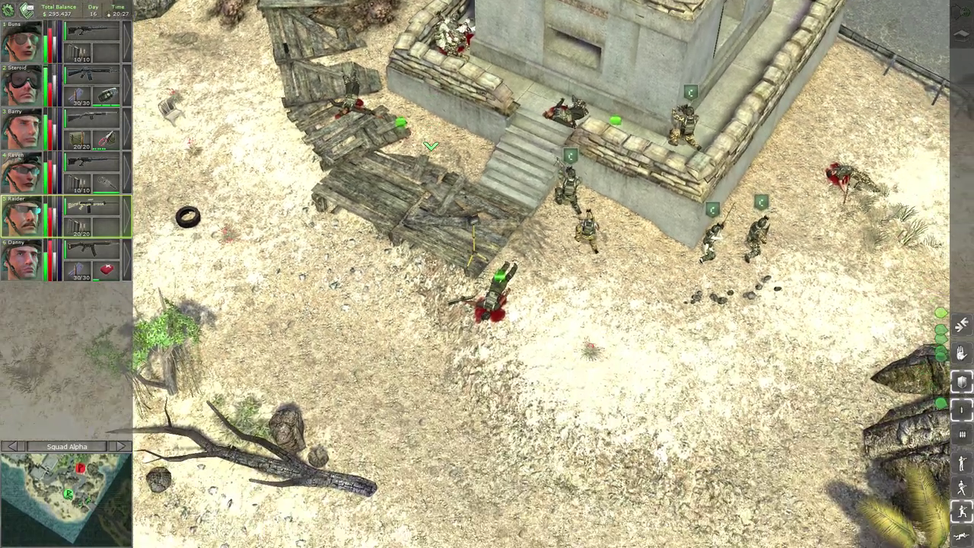
key("d")
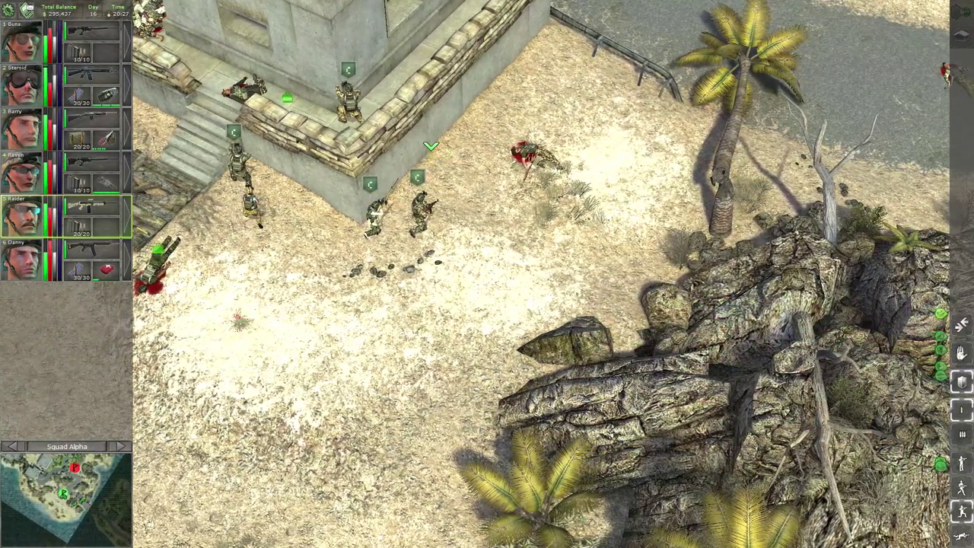